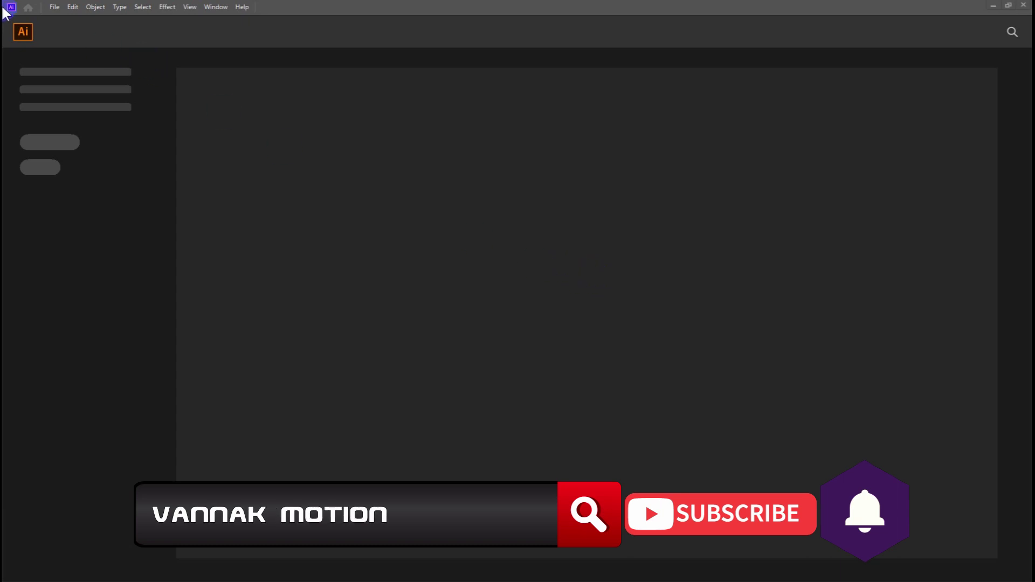
Step: Choose File > New to start a new document
click(54, 7)
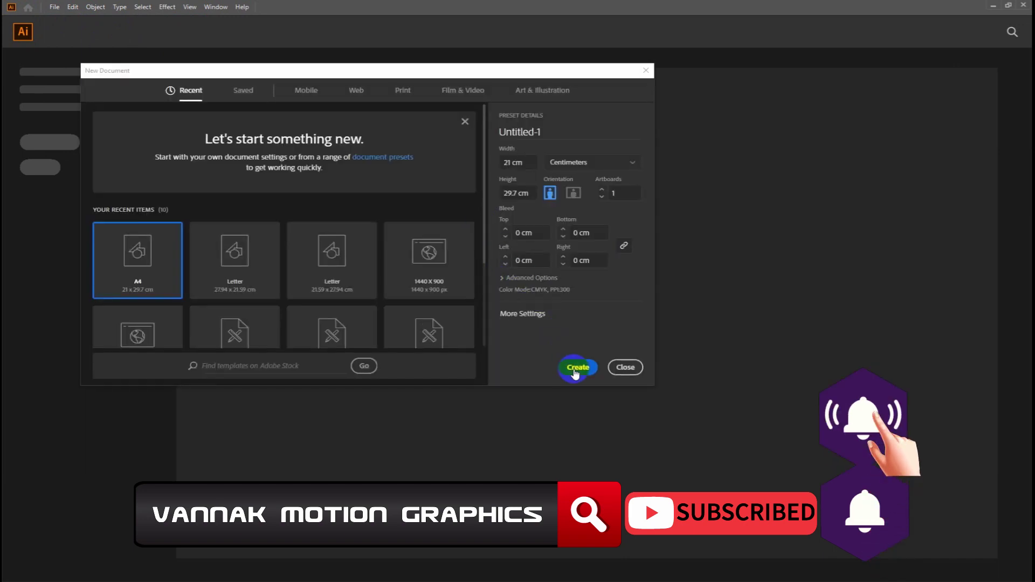
Step: Create the blank portrait CMYK document, zoom to 150%, and select the Rectangle Tool
click(576, 371)
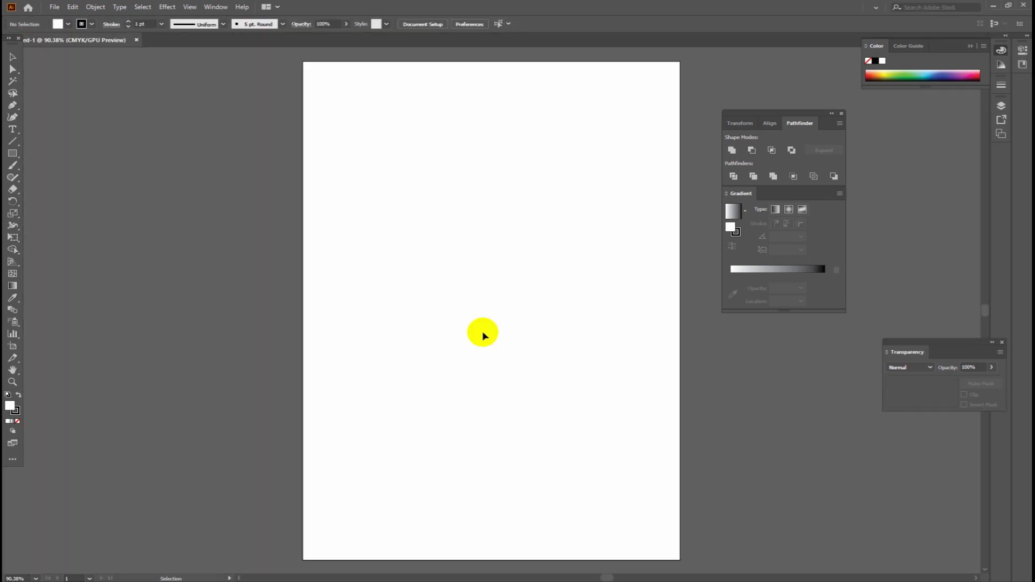
key(ctrl+equal)
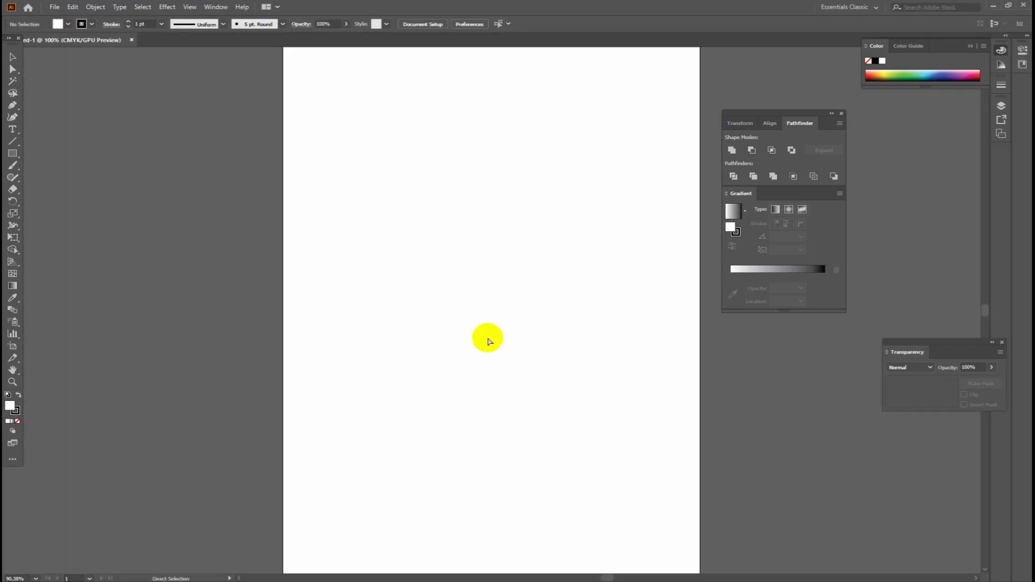
key(ctrl+equal)
drag(461, 313, 347, 296)
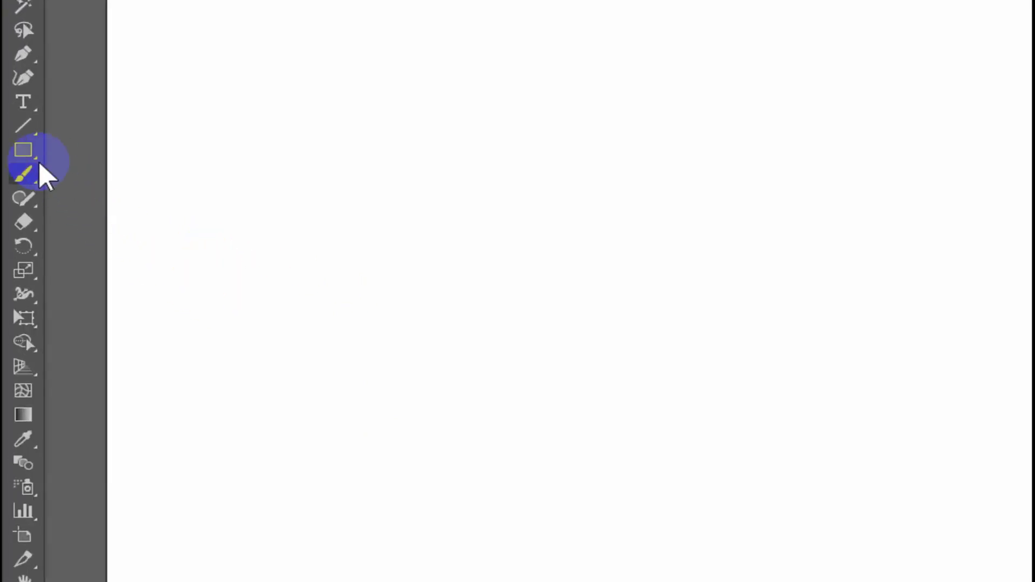
click(16, 141)
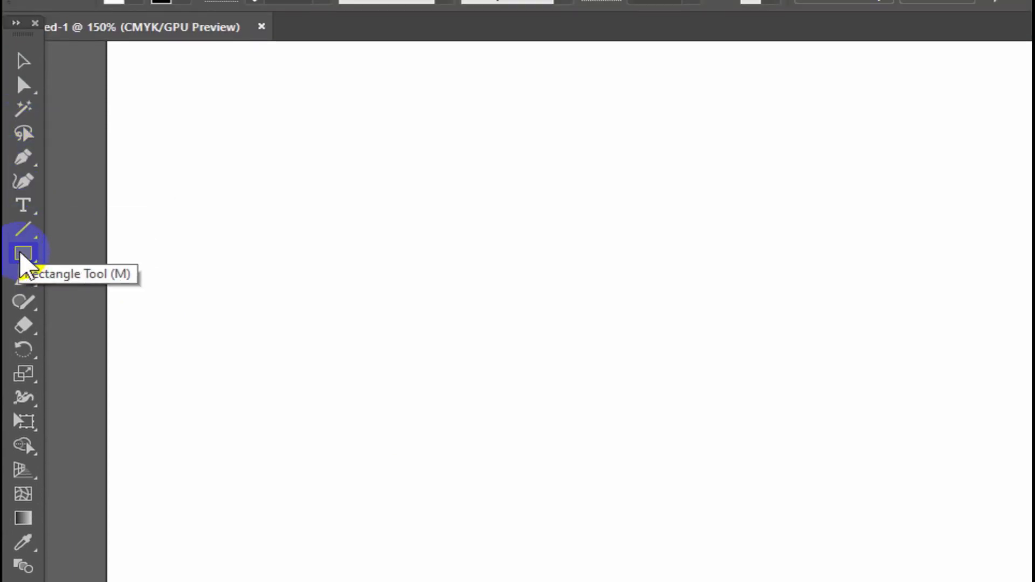
click(22, 254)
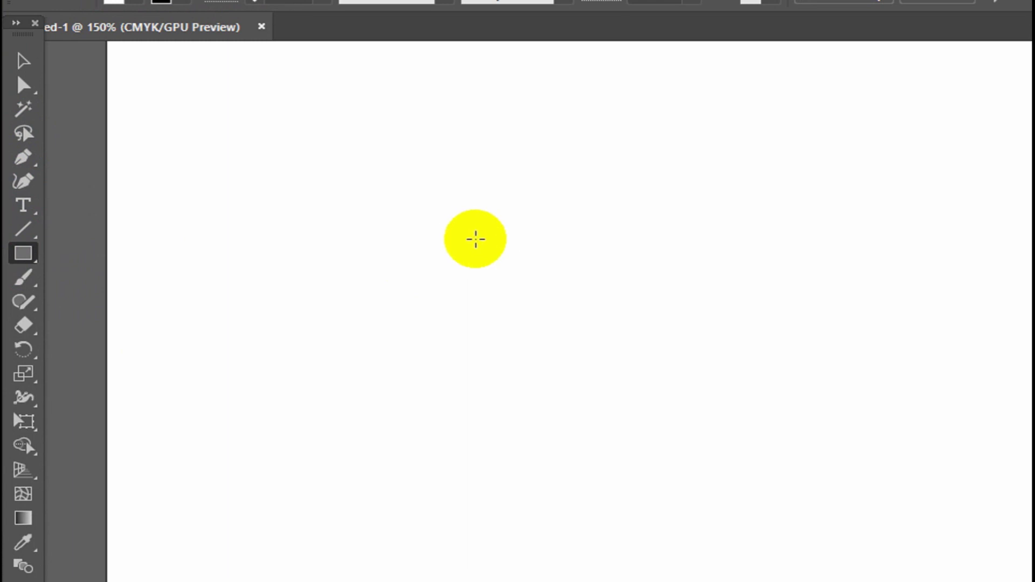
Step: Draw a tall, narrow rectangle and select its top-left anchor
mouse_move(476, 239)
mouse_down()
mouse_move(584, 477)
mouse_move(586, 437)
mouse_up()
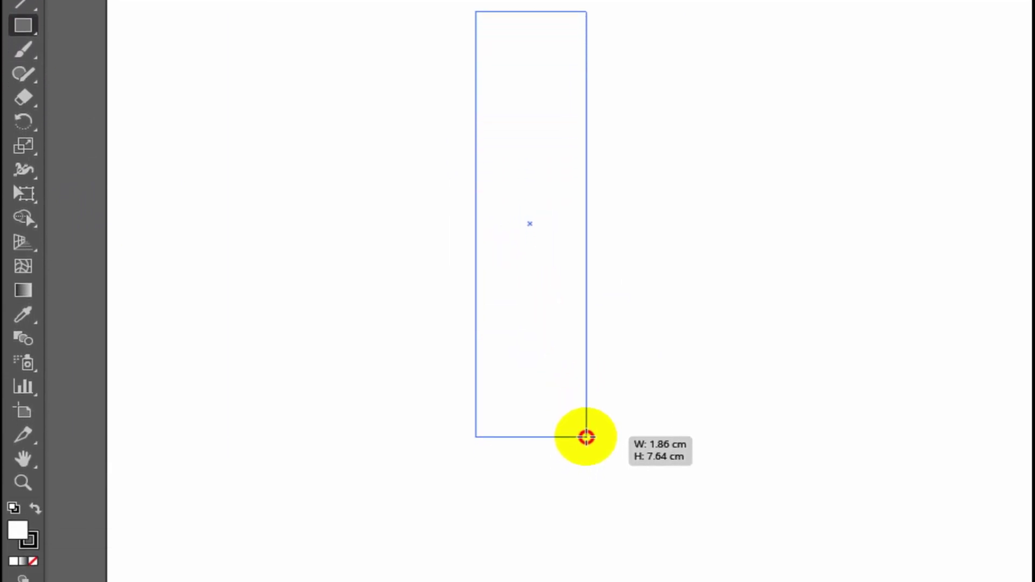
drag(586, 437, 584, 434)
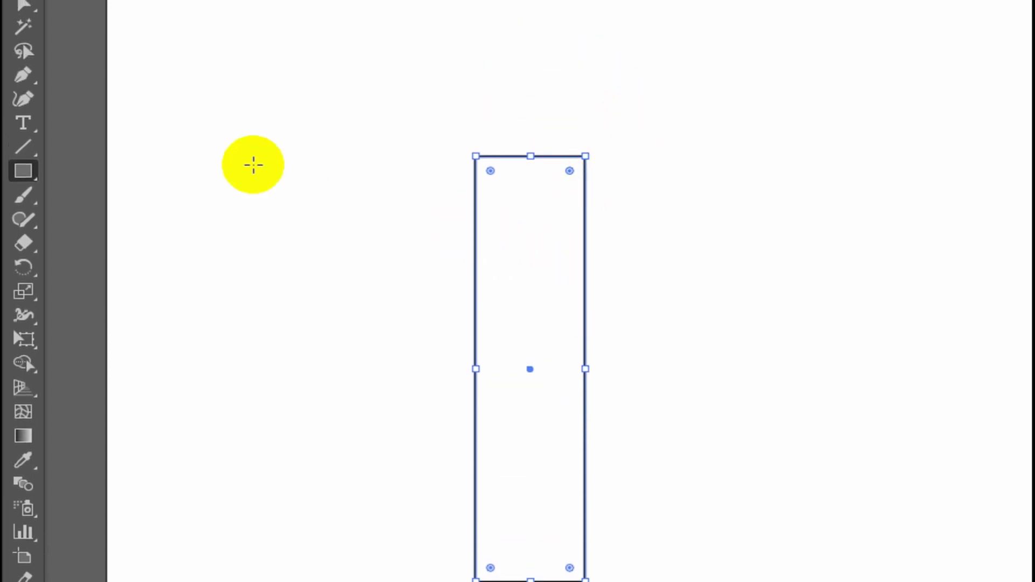
click(22, 130)
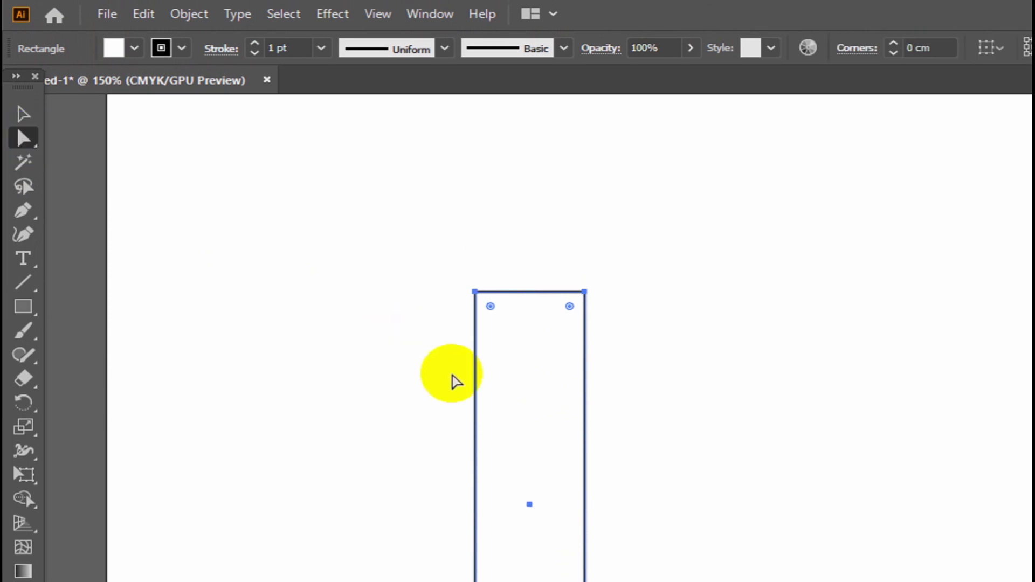
click(435, 316)
click(475, 294)
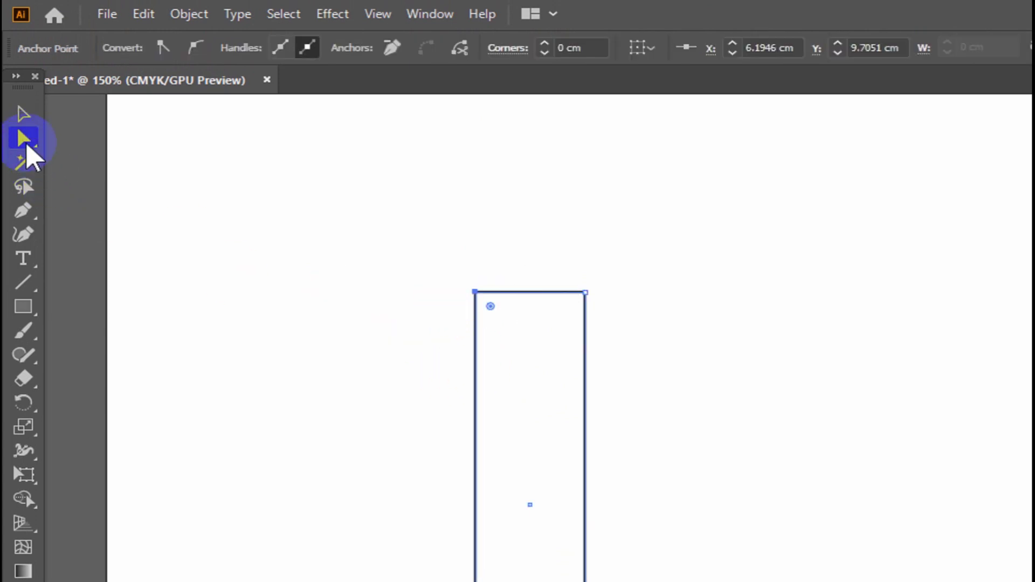
Step: Try lowering the top-left corner to slant the top, then undo to restore the rectangle
drag(24, 140, 87, 162)
click(84, 139)
click(382, 370)
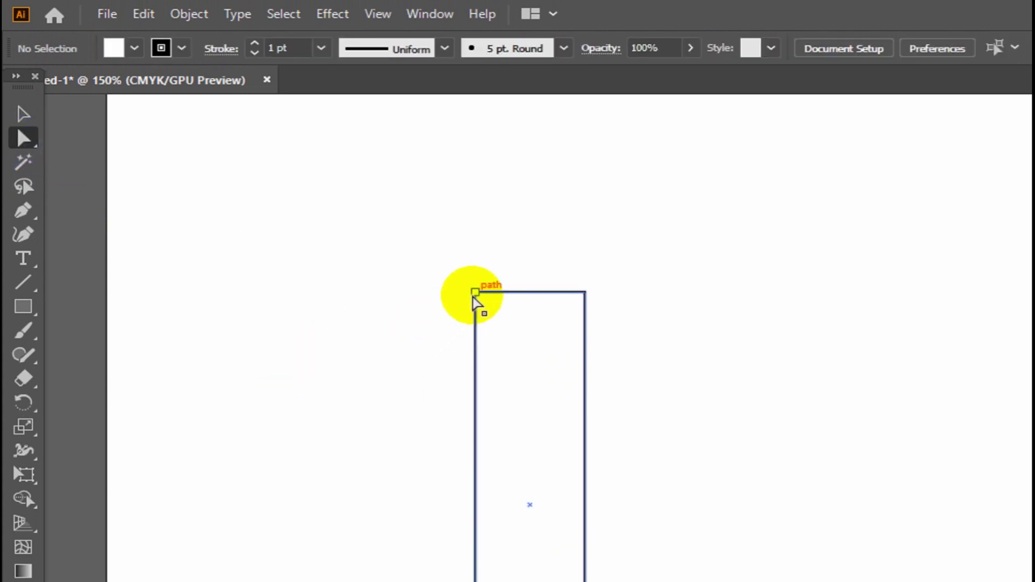
click(475, 294)
mouse_move(475, 294)
mouse_down()
mouse_move(476, 387)
mouse_move(486, 368)
mouse_move(475, 367)
mouse_up()
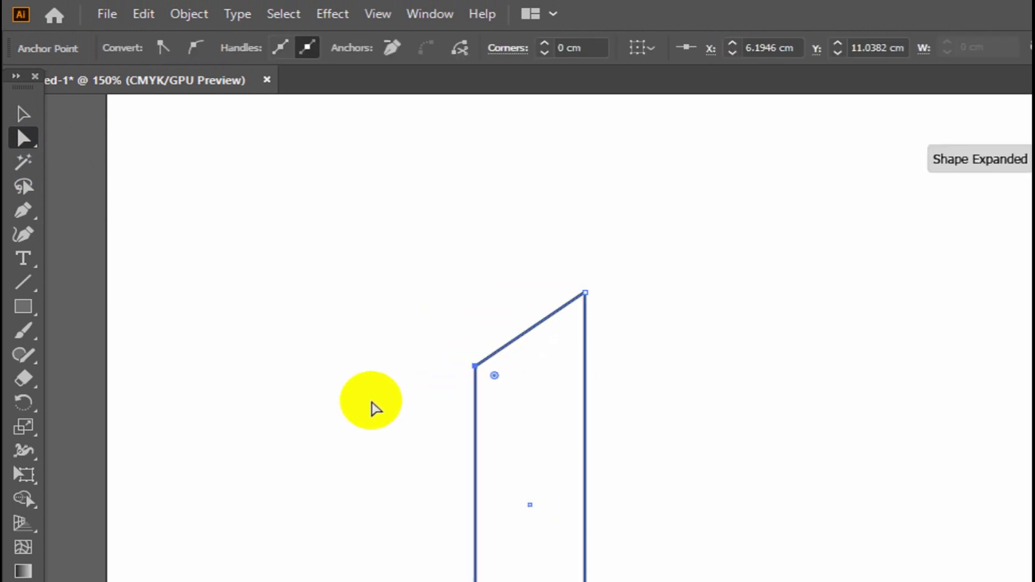
click(380, 448)
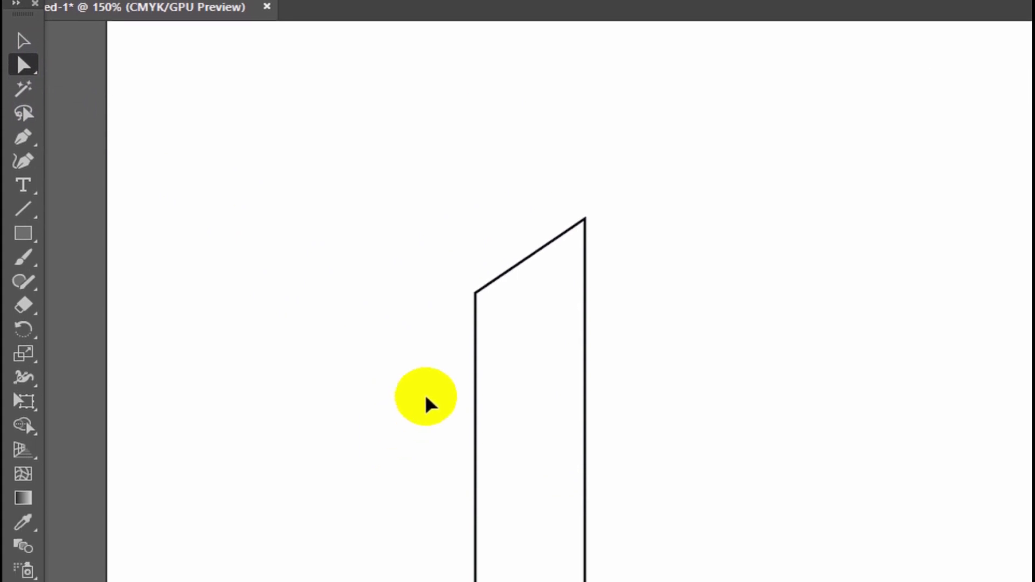
key(ctrl+z)
click(406, 266)
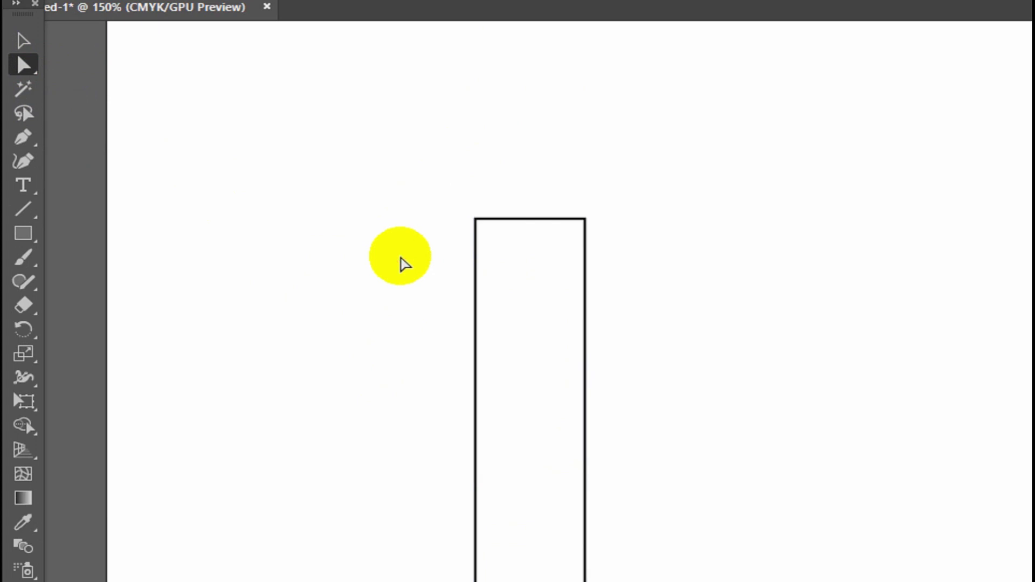
click(474, 219)
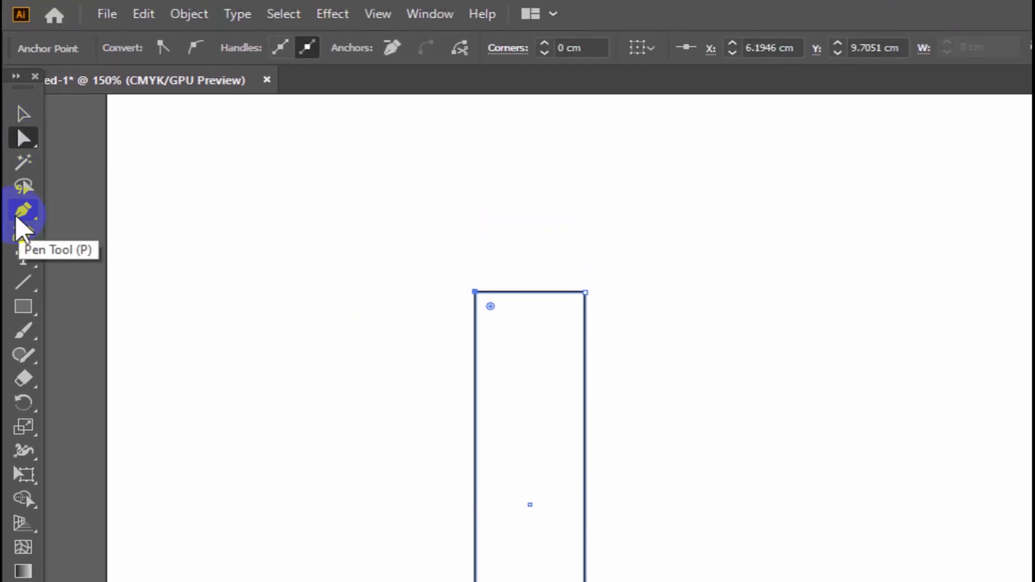
click(22, 211)
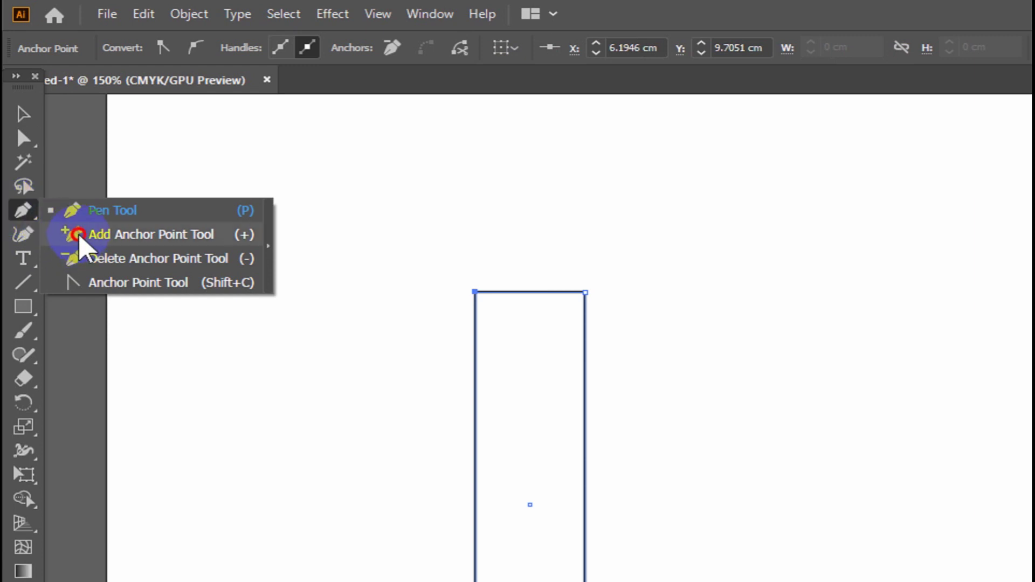
click(79, 236)
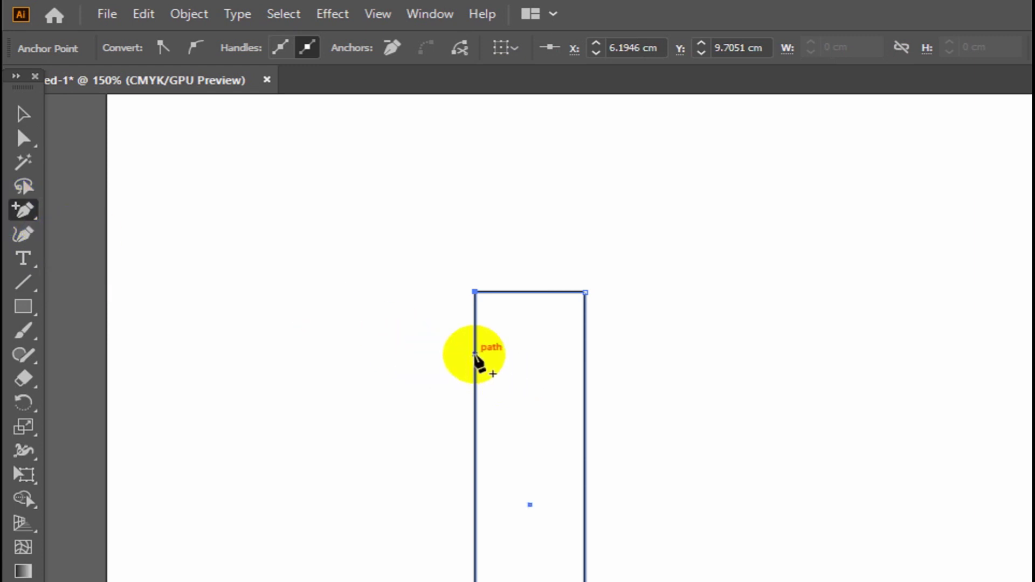
click(475, 366)
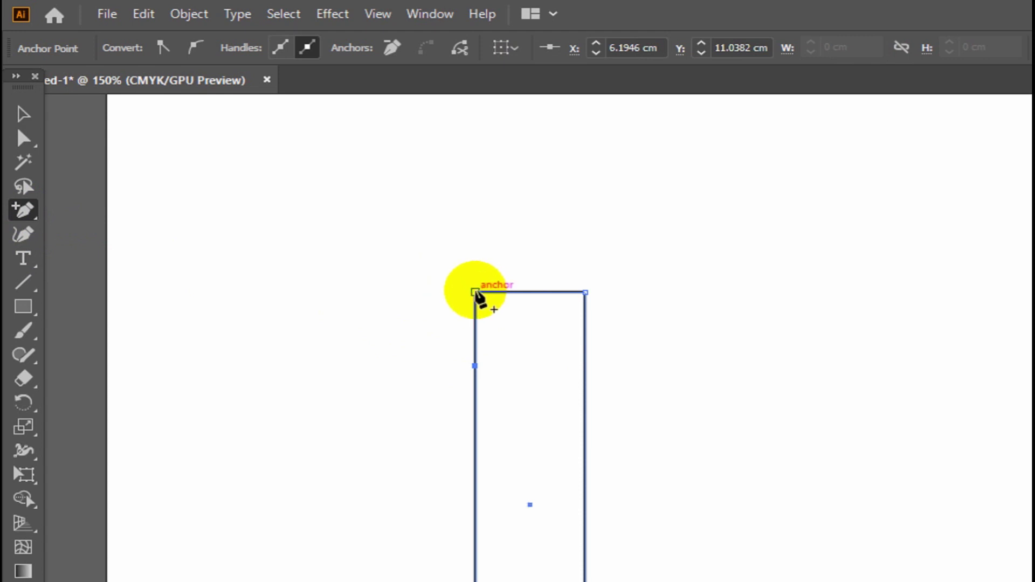
click(24, 210)
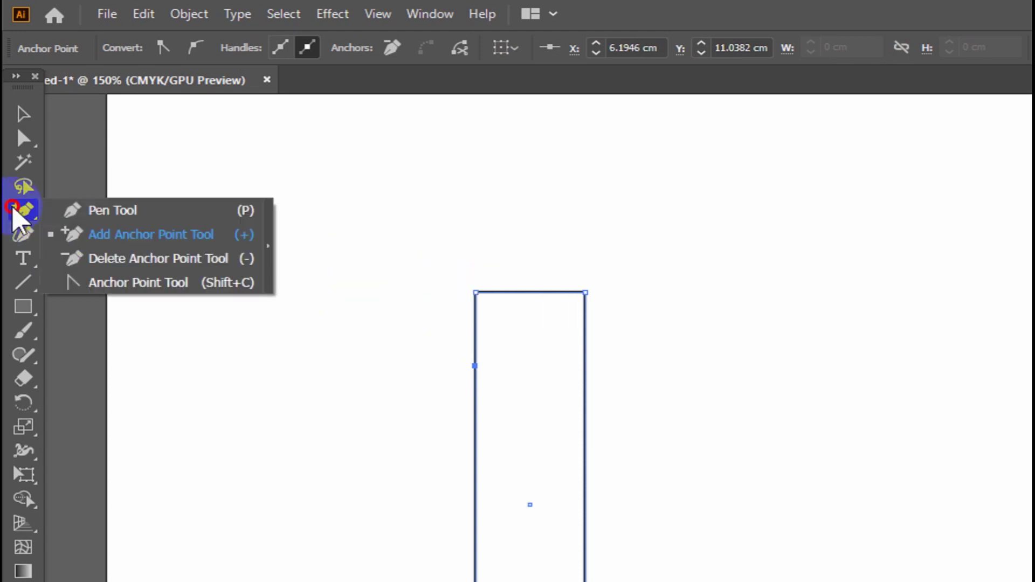
click(83, 259)
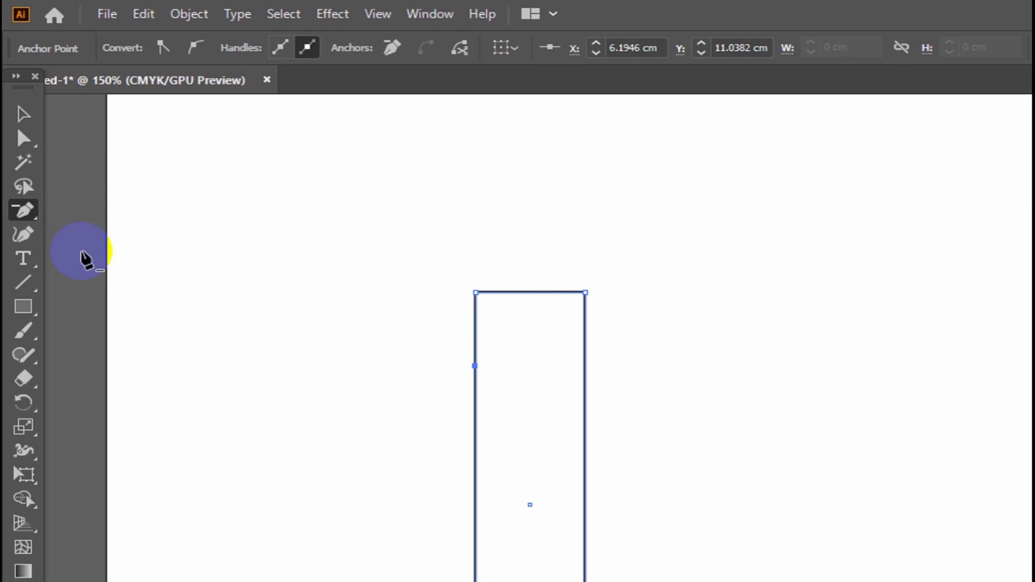
click(476, 293)
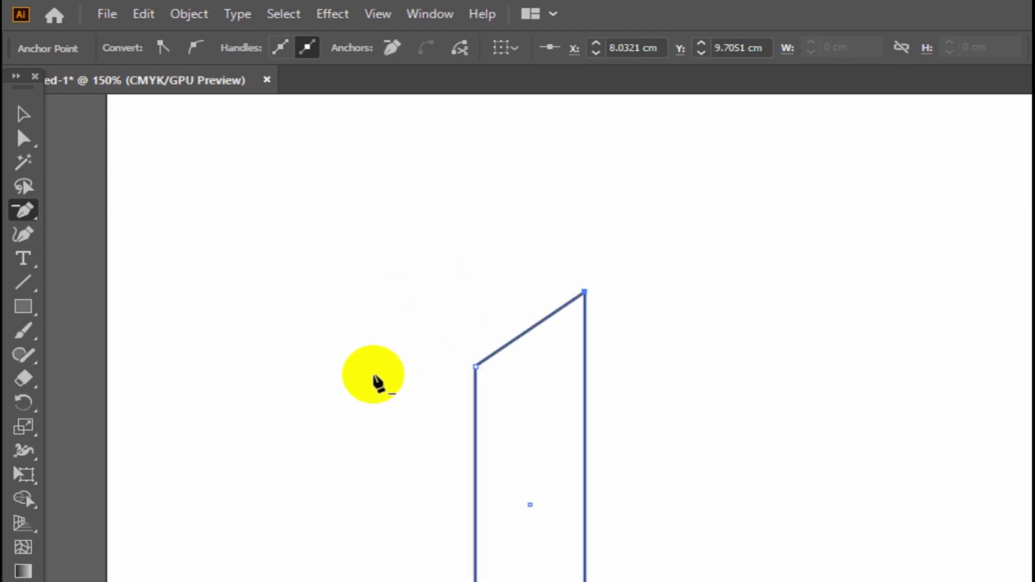
click(23, 114)
click(259, 324)
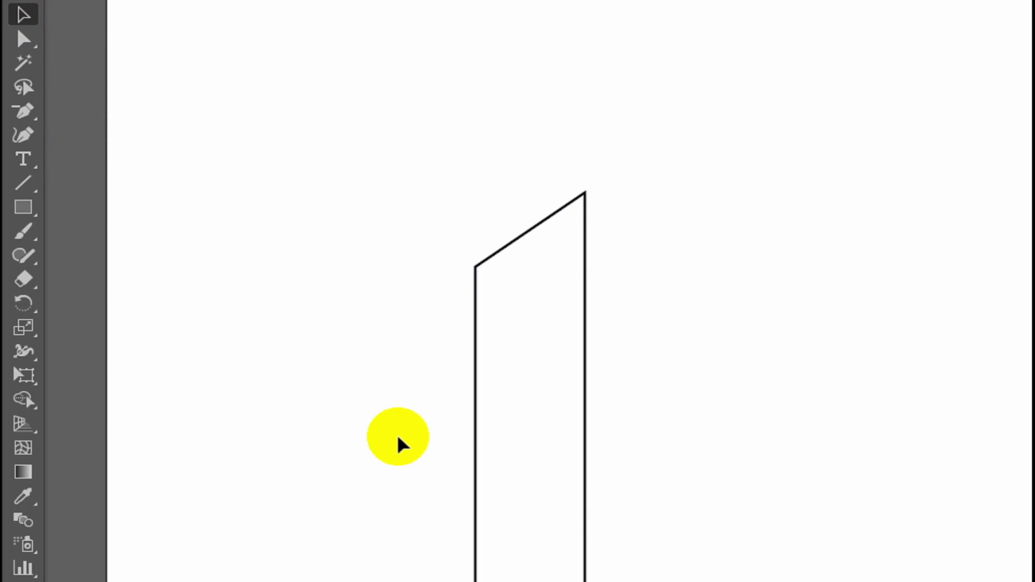
key(ctrl+z)
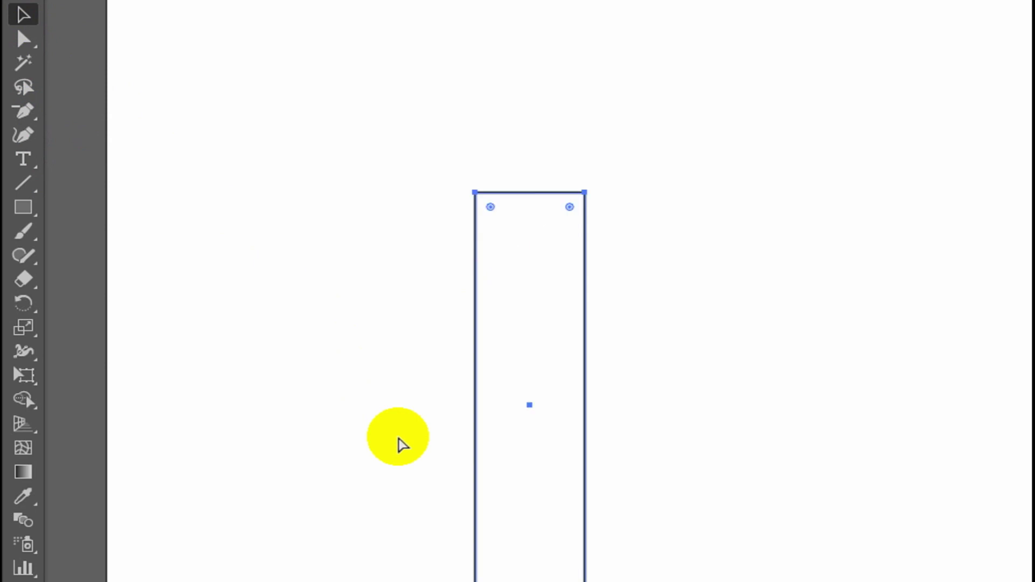
click(394, 415)
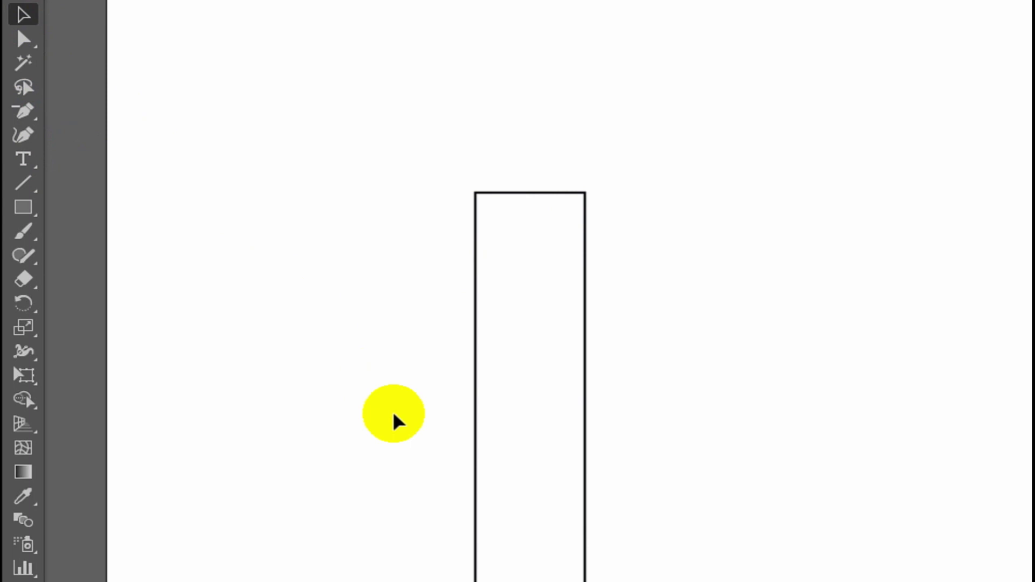
click(483, 194)
click(396, 232)
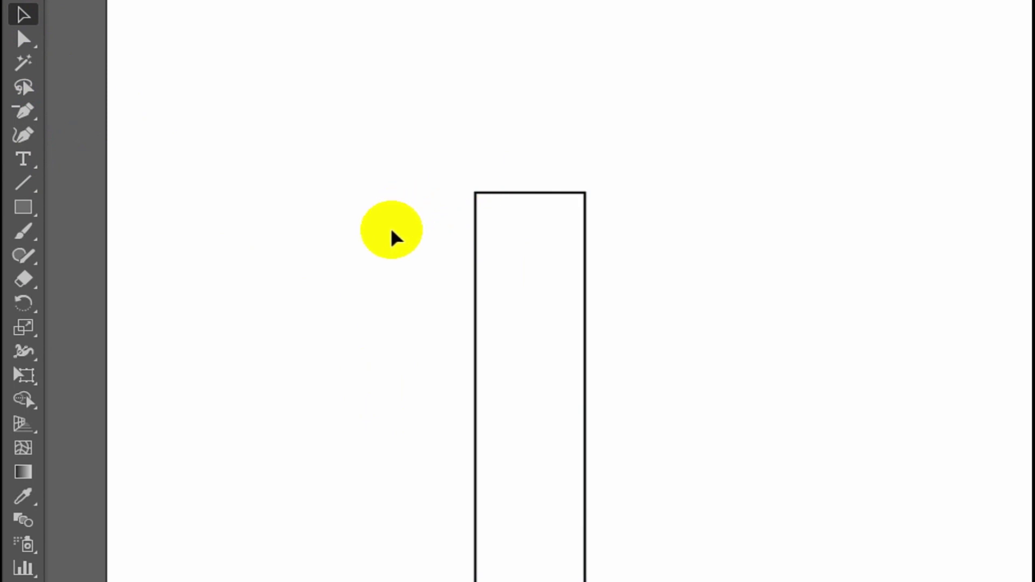
click(24, 185)
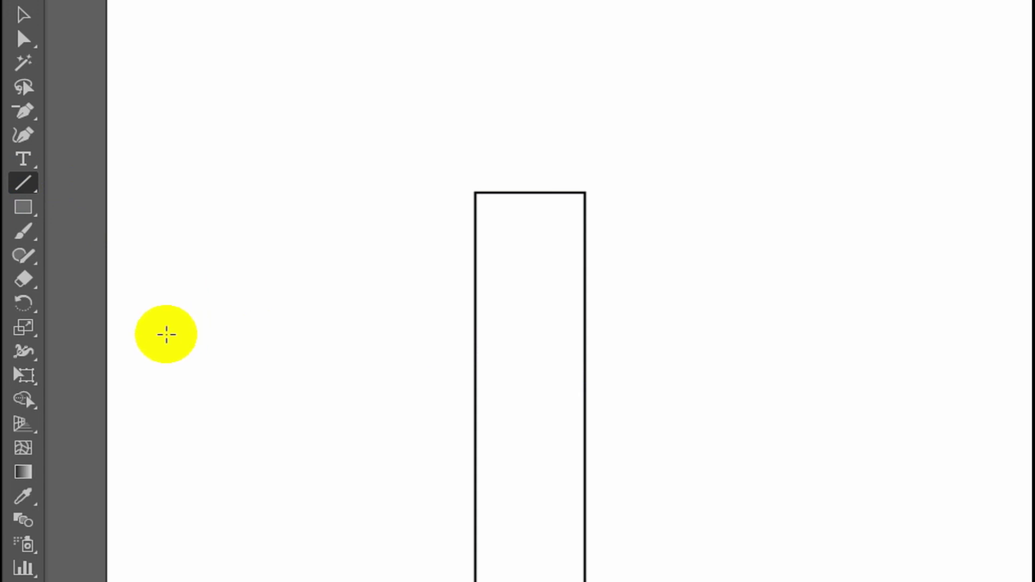
Step: Draw a horizontal line left of the rectangle and set its left end as the rotation pivot
mouse_move(167, 334)
mouse_down()
mouse_move(409, 344)
mouse_move(411, 334)
mouse_up()
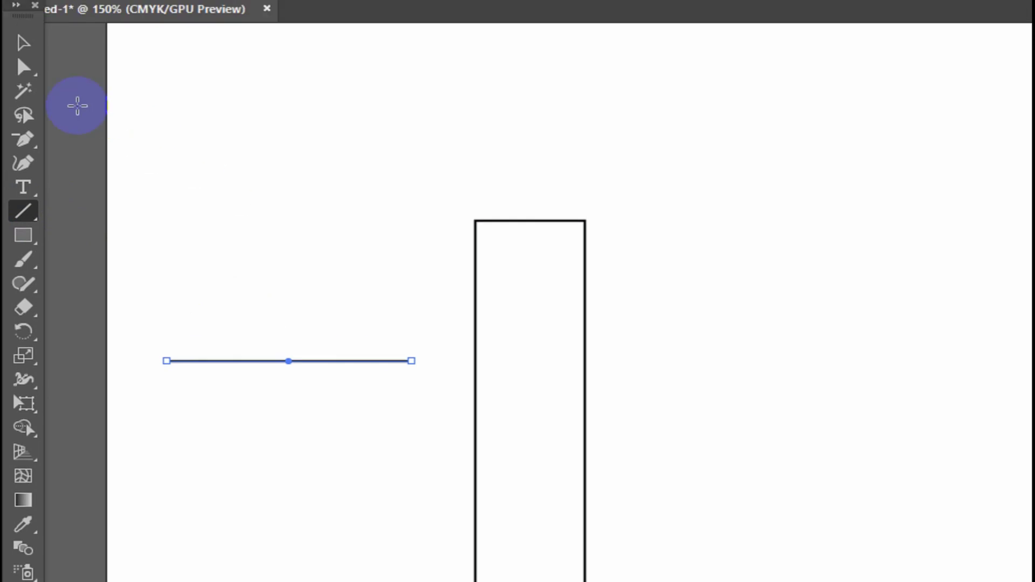
click(22, 113)
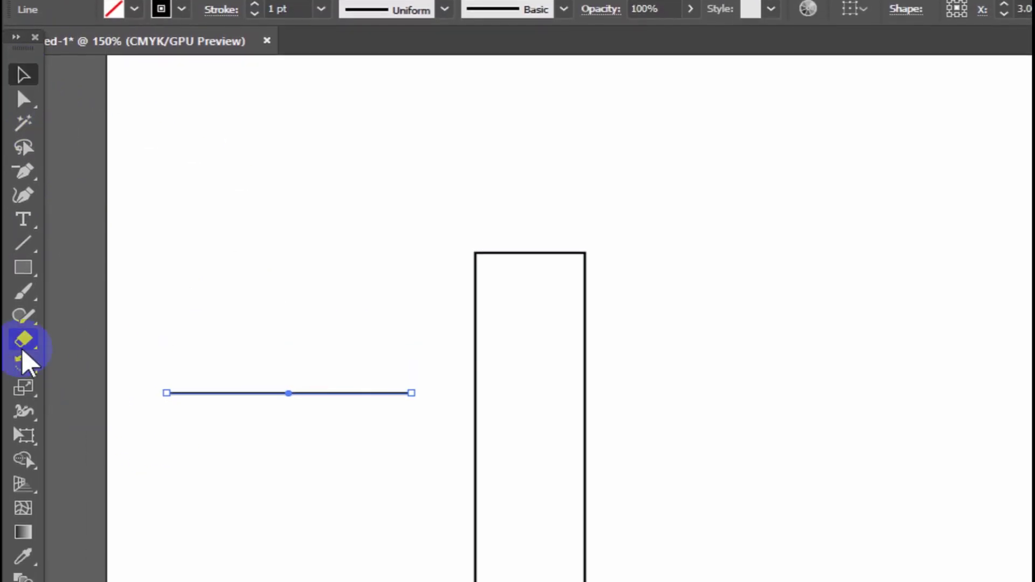
drag(15, 361, 76, 362)
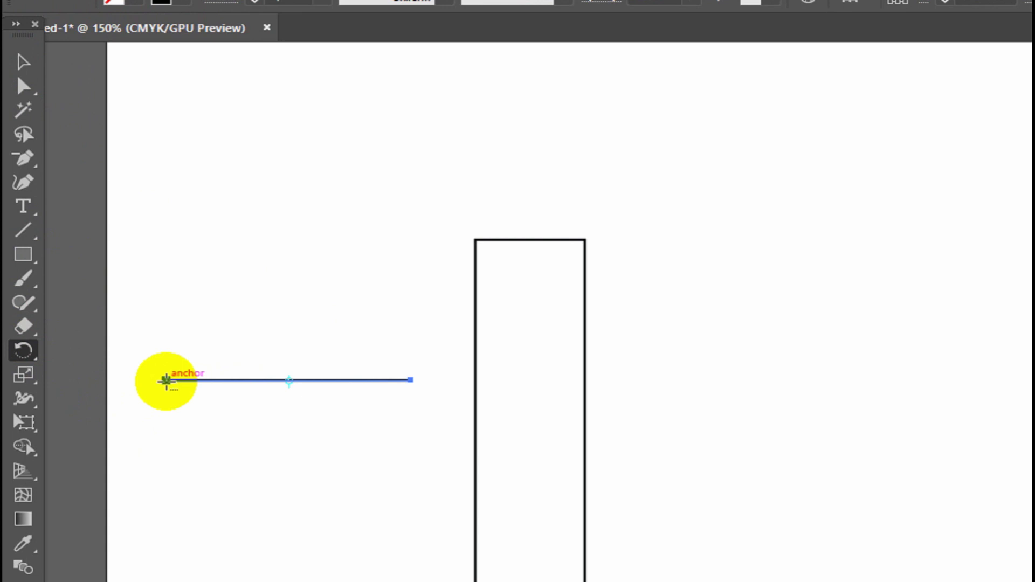
alt+click(166, 381)
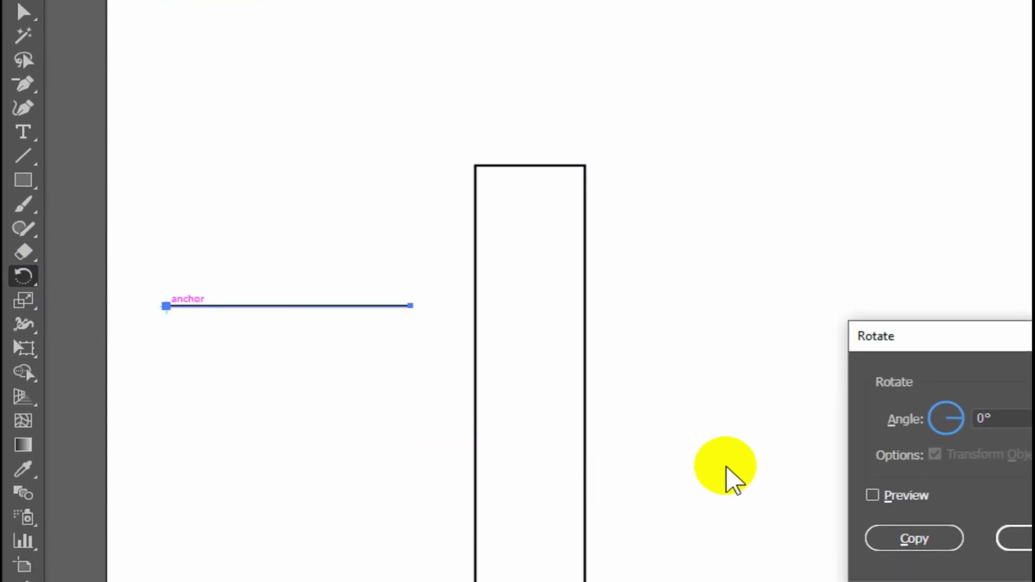
Step: Preview the line rotated by 25°, then settle on a 30° angle
click(695, 440)
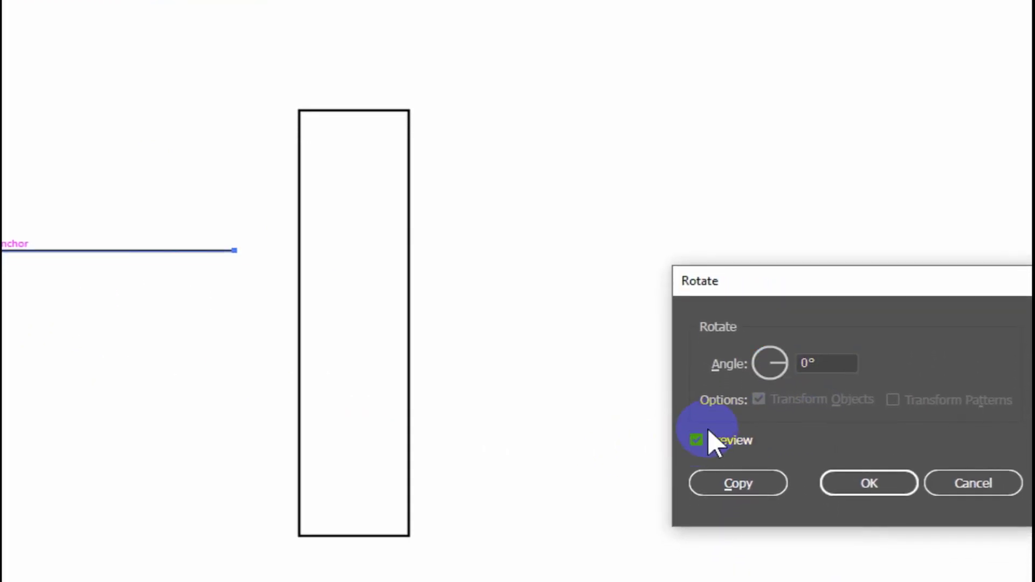
click(817, 364)
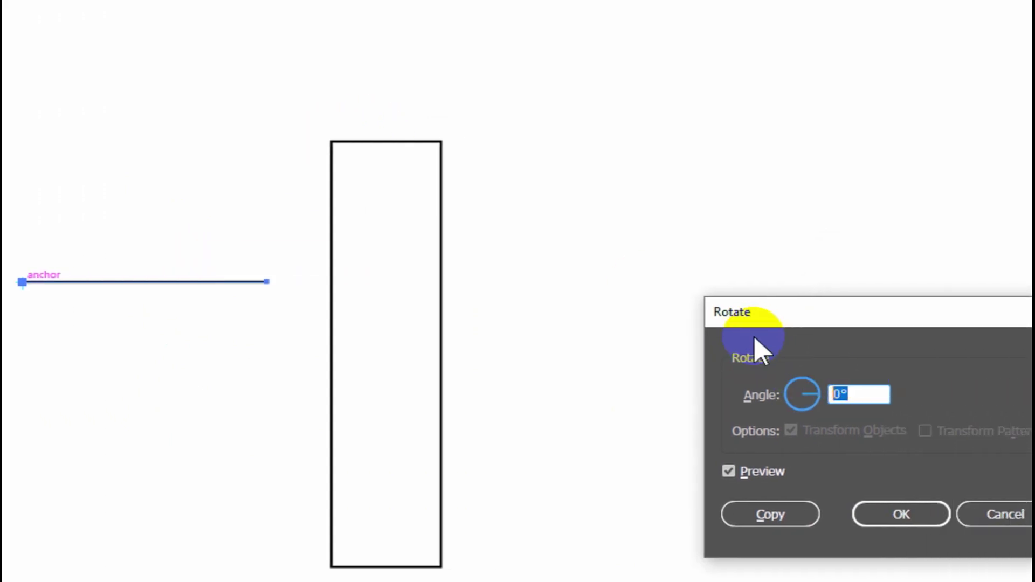
click(831, 394)
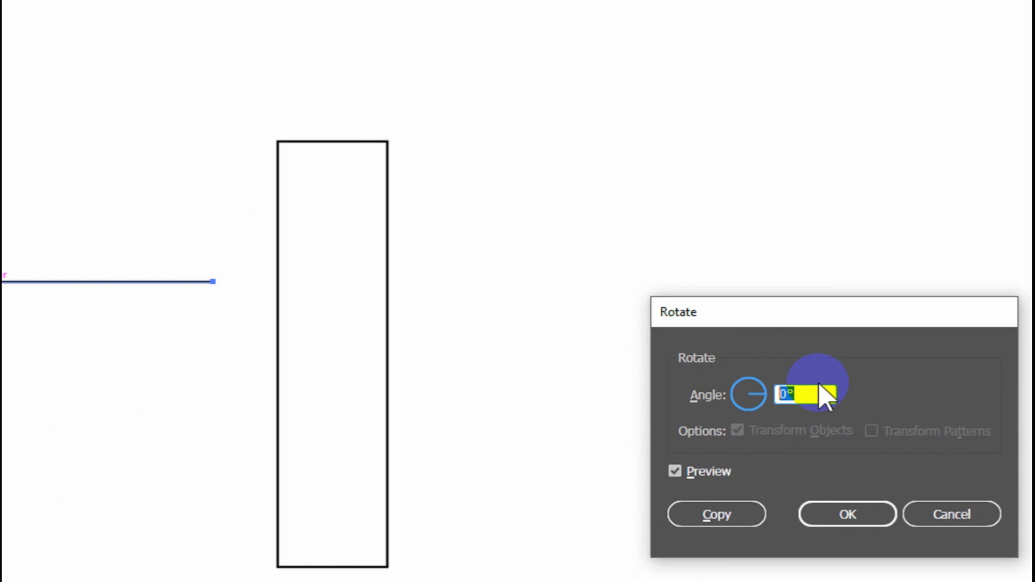
text(25)
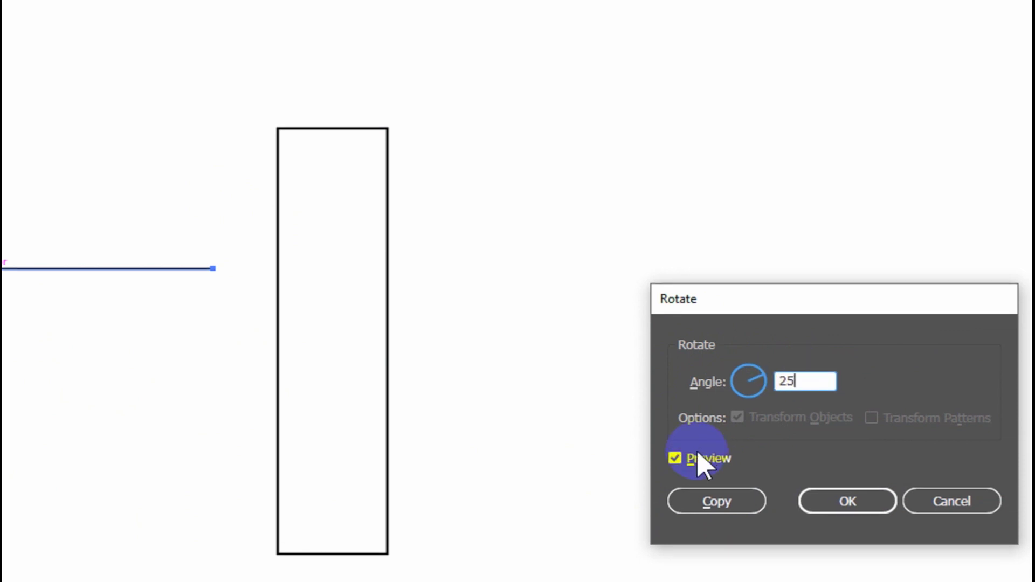
click(675, 437)
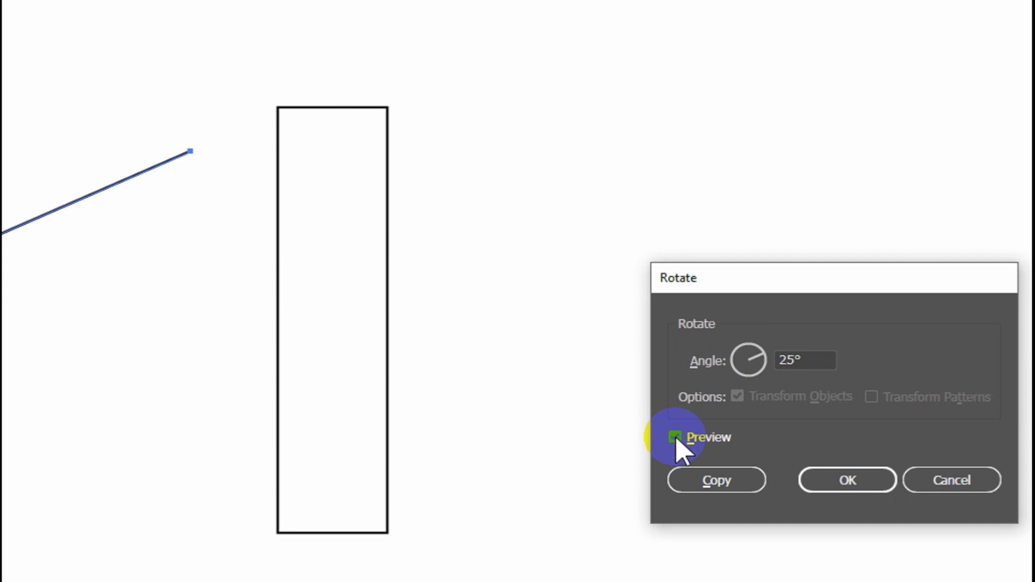
click(771, 357)
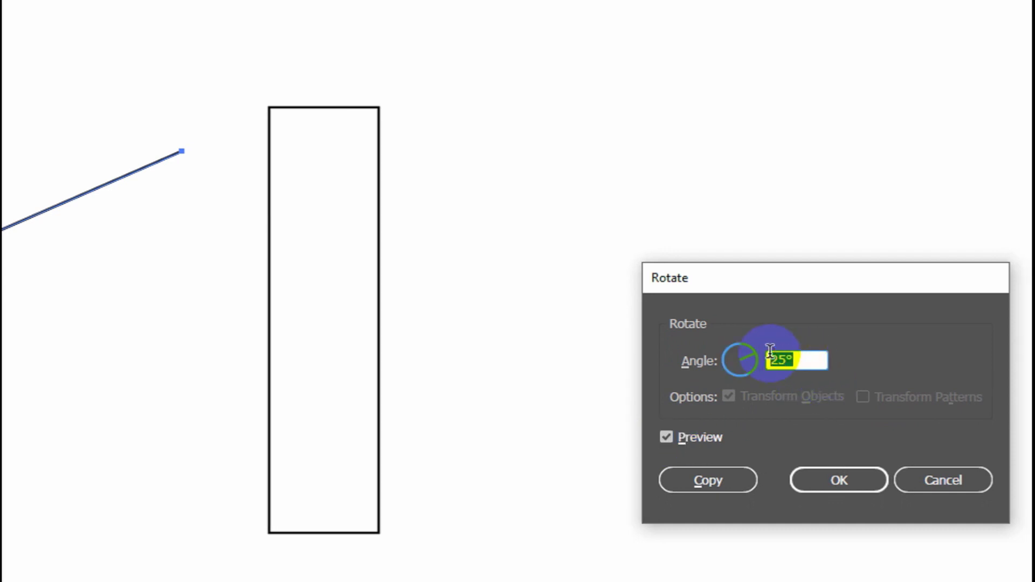
click(667, 437)
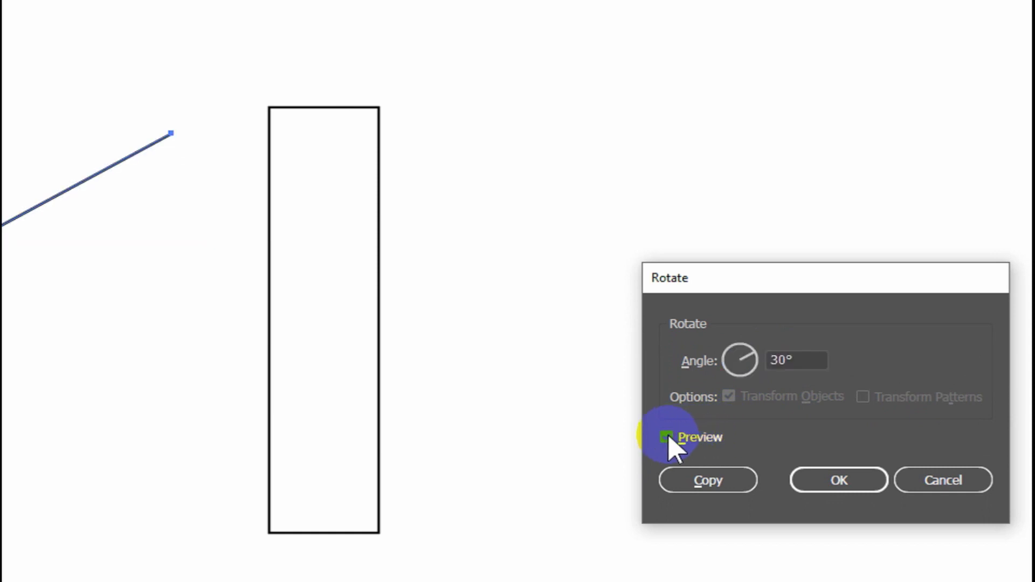
click(826, 479)
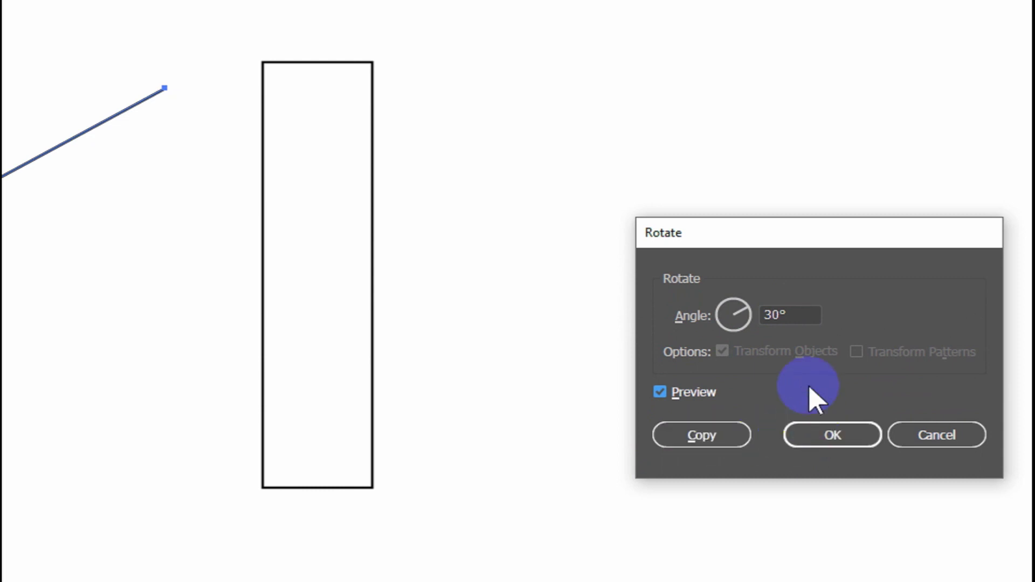
double_click(760, 313)
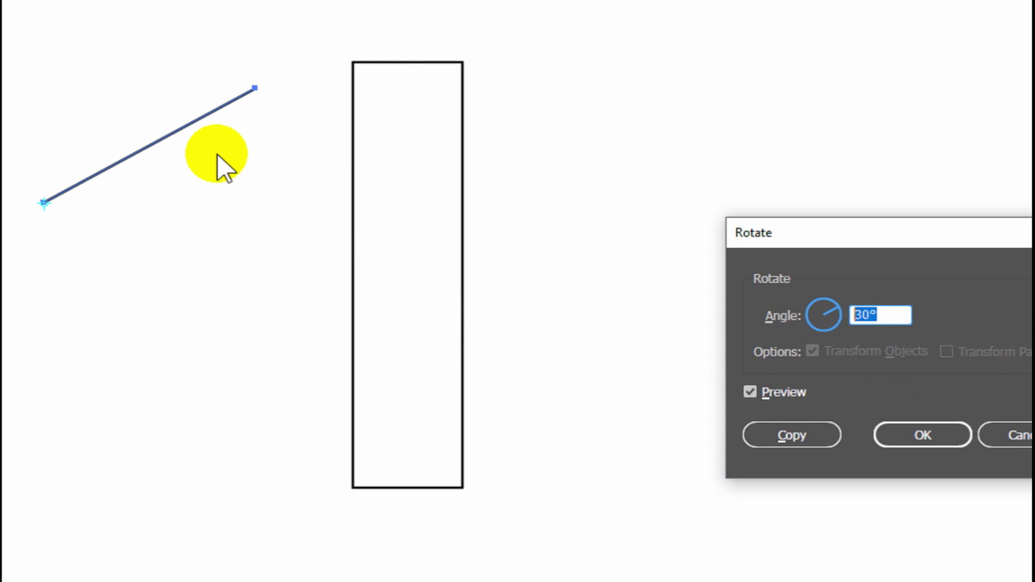
click(881, 315)
text(35)
Step: Apply the 30° rotation and snap the line's end onto the rectangle's top-right corner
click(818, 434)
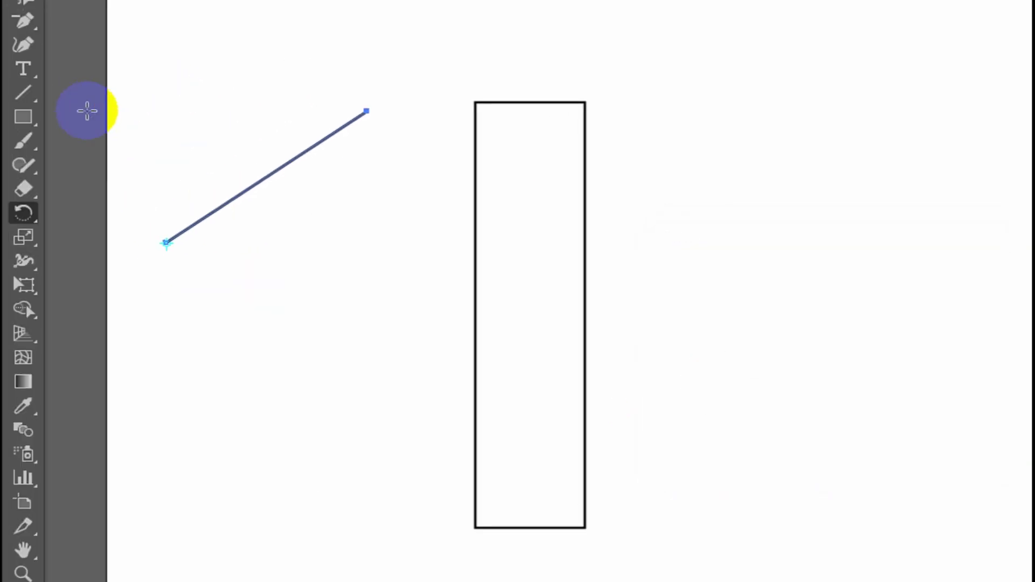
click(224, 386)
mouse_move(231, 390)
mouse_down()
mouse_move(474, 371)
mouse_move(481, 382)
mouse_up()
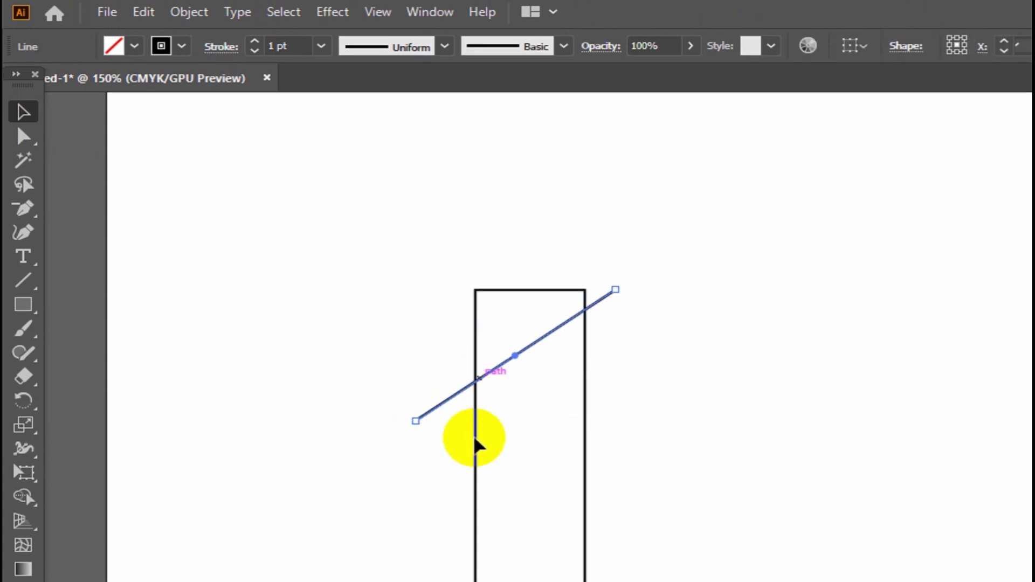
click(353, 387)
drag(536, 340, 537, 318)
click(777, 358)
mouse_move(595, 285)
mouse_down()
mouse_move(628, 352)
mouse_move(587, 289)
mouse_up()
Step: Undo an accidental corner edit and shift the line just past the top-right corner
click(24, 132)
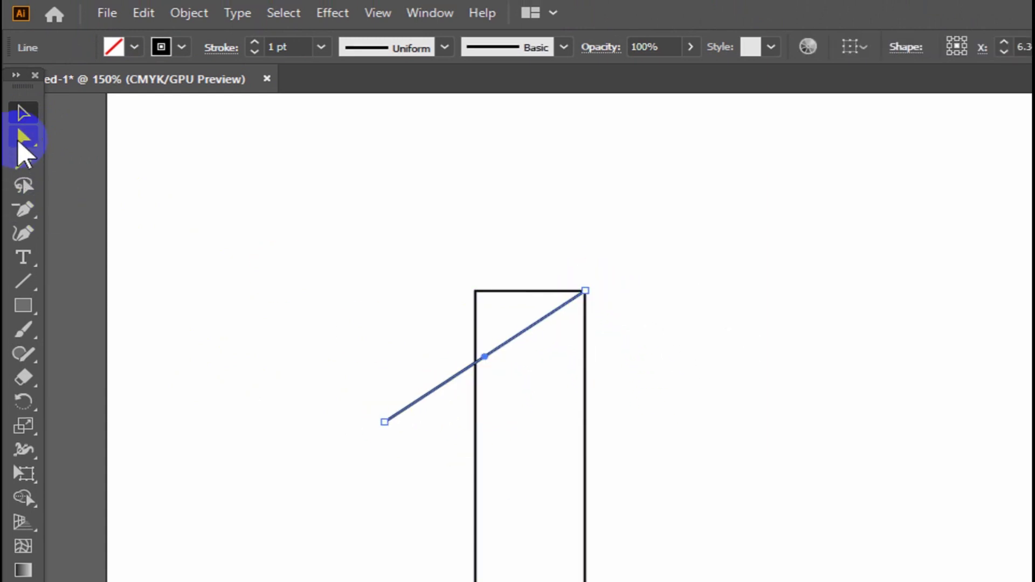
drag(475, 293, 475, 363)
click(330, 347)
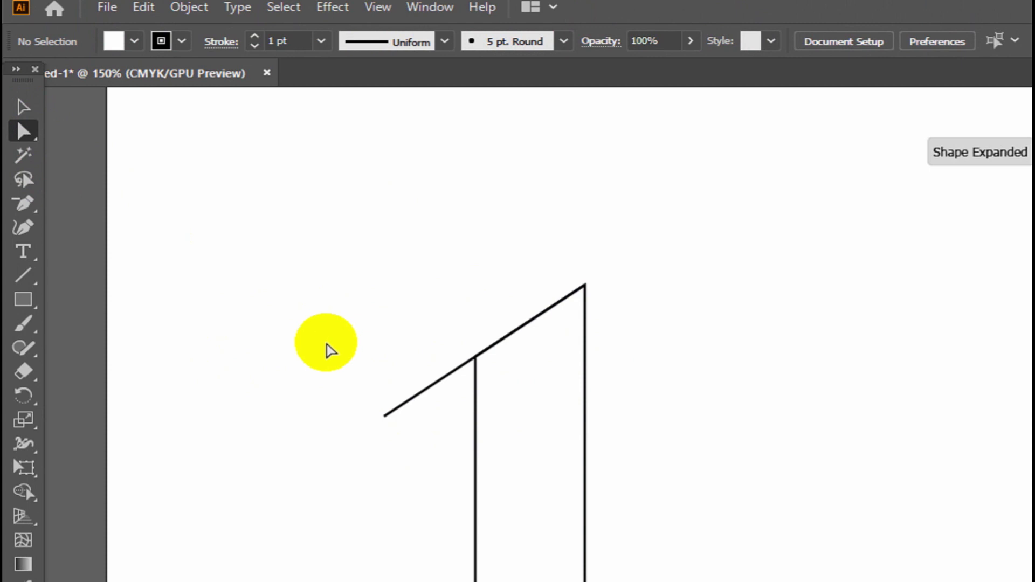
key(ctrl+z)
click(315, 397)
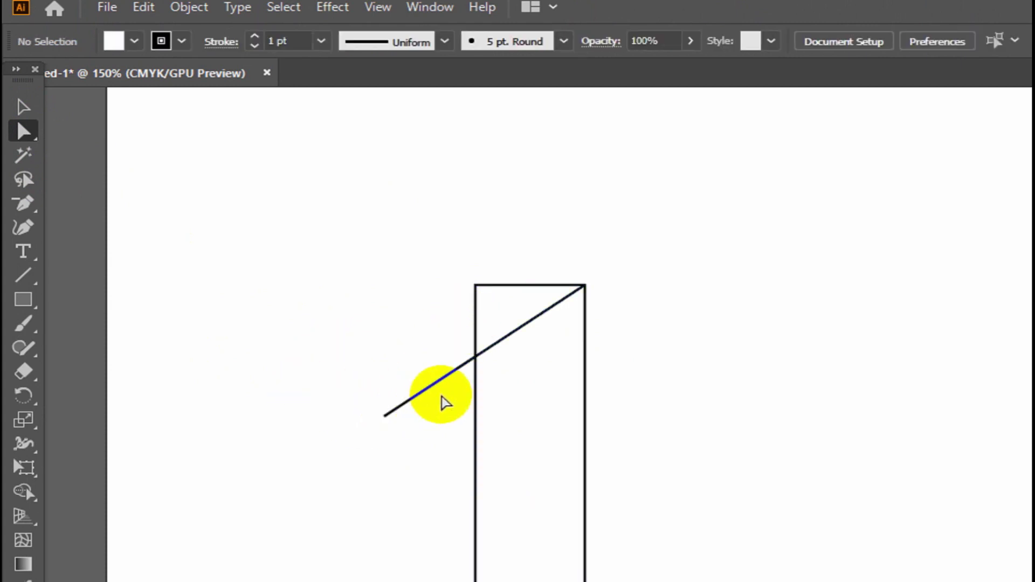
click(23, 107)
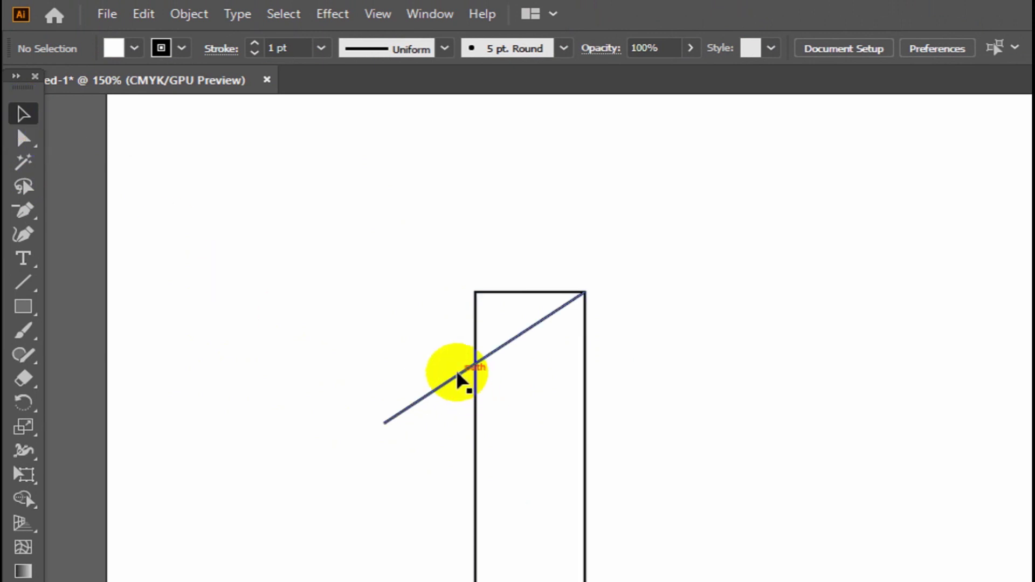
drag(457, 379, 485, 370)
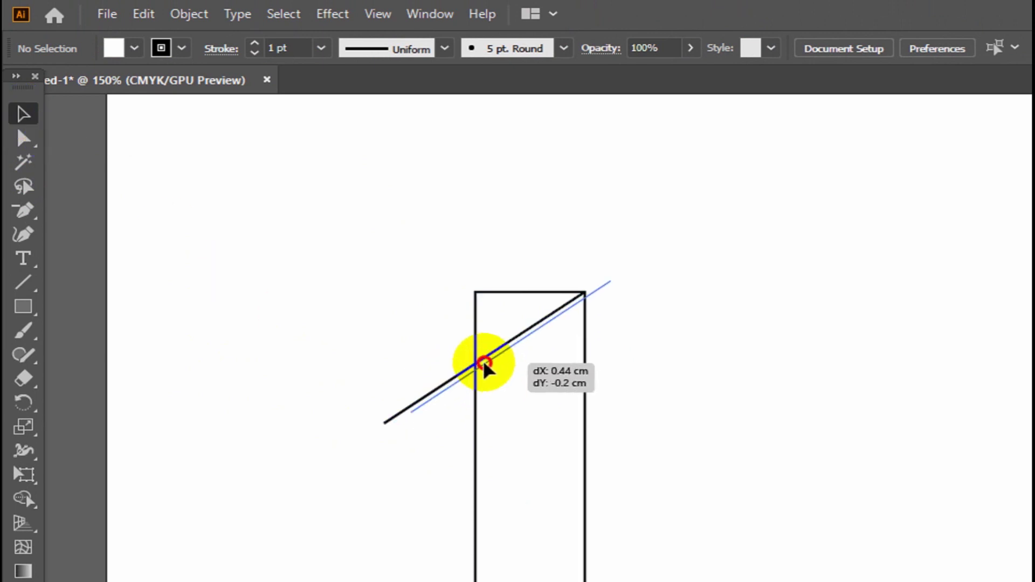
Step: Split the rectangle along the slanted line with the Shape Builder Tool
click(680, 378)
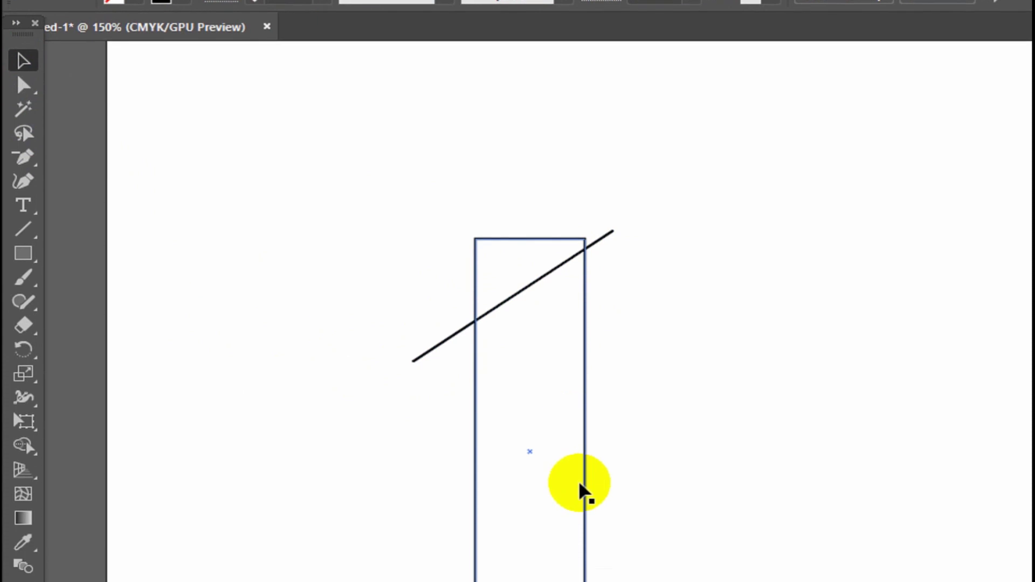
drag(543, 244, 543, 232)
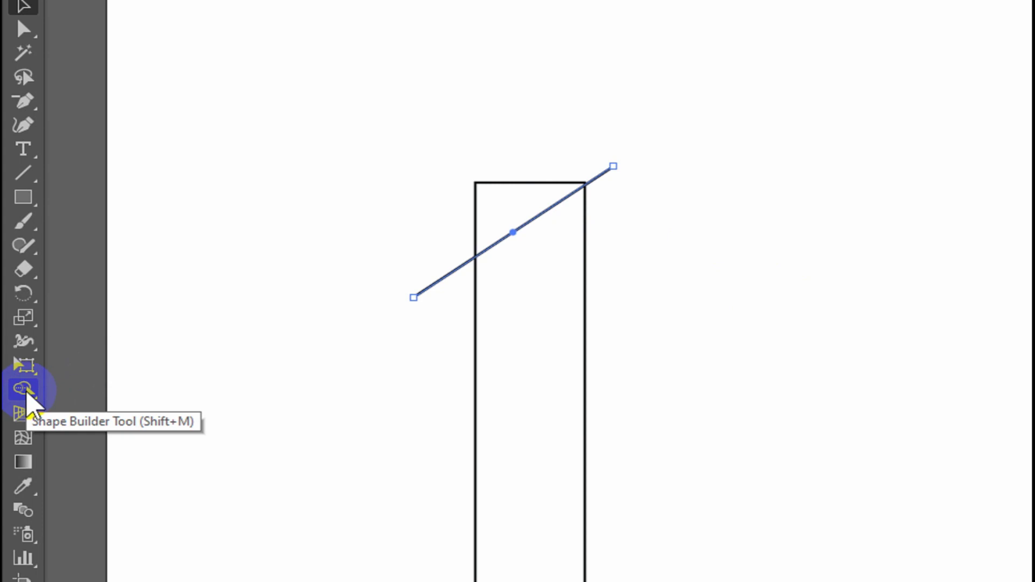
drag(27, 398, 111, 403)
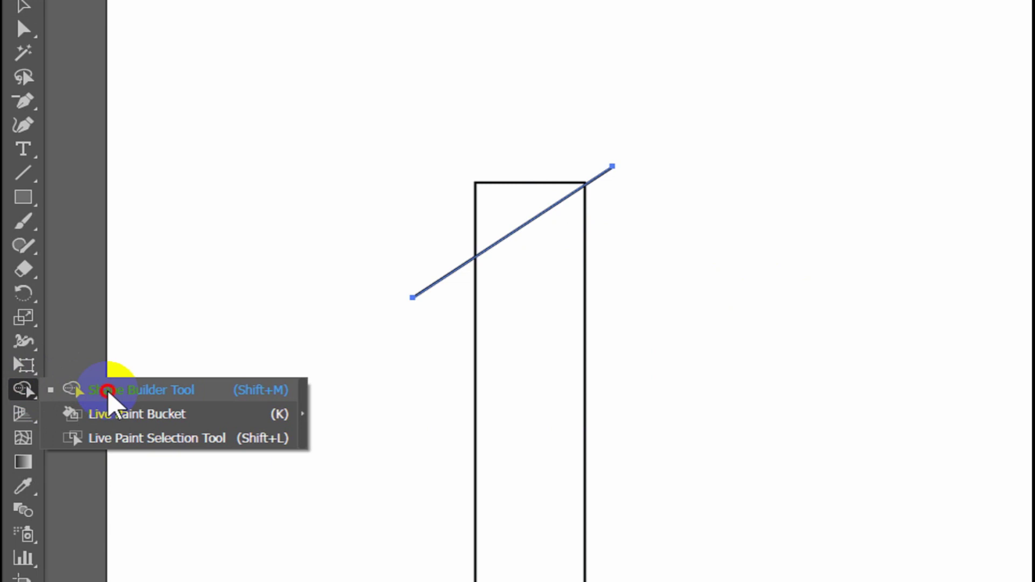
drag(108, 391, 107, 391)
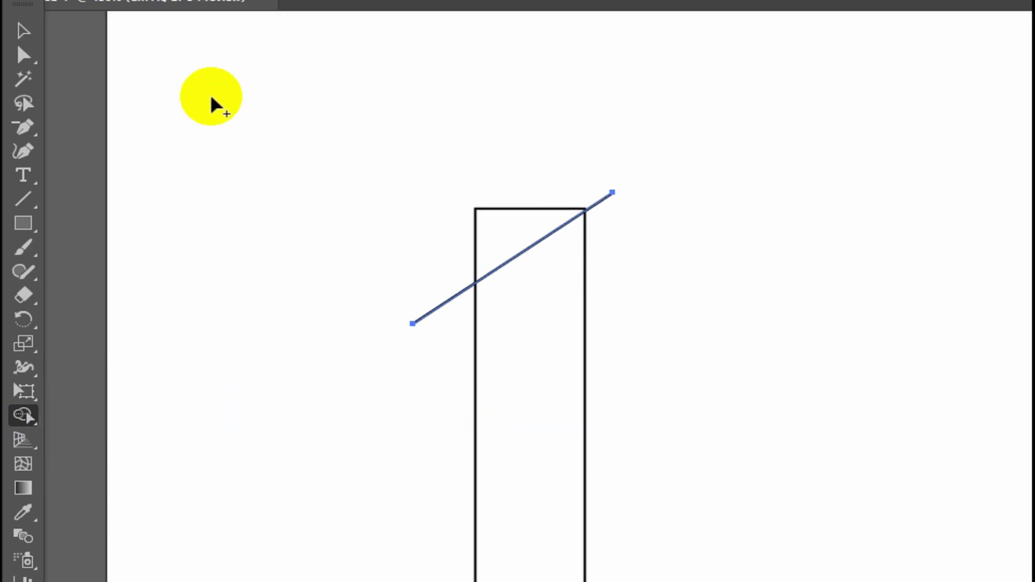
click(23, 31)
drag(307, 142, 735, 386)
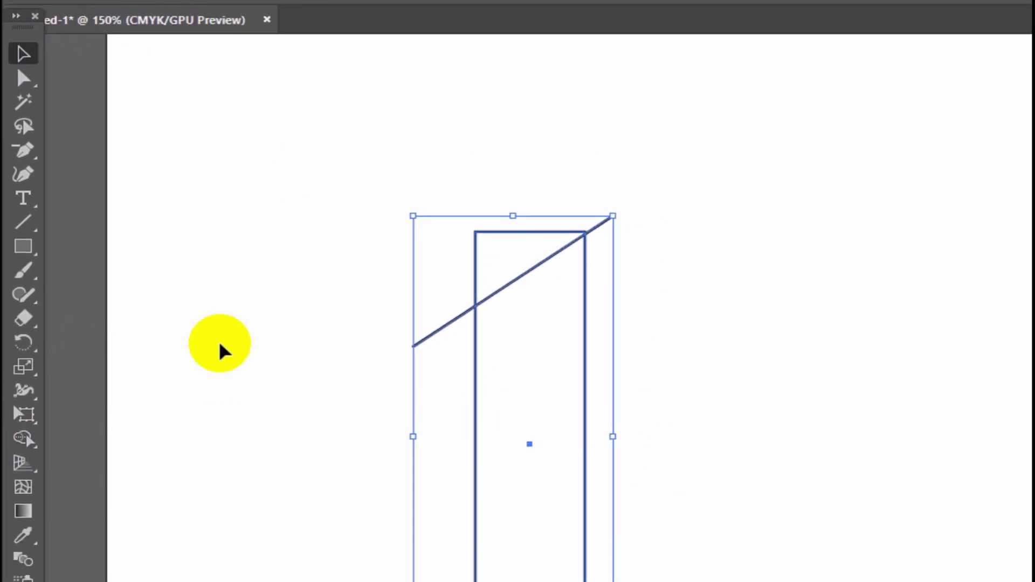
click(23, 438)
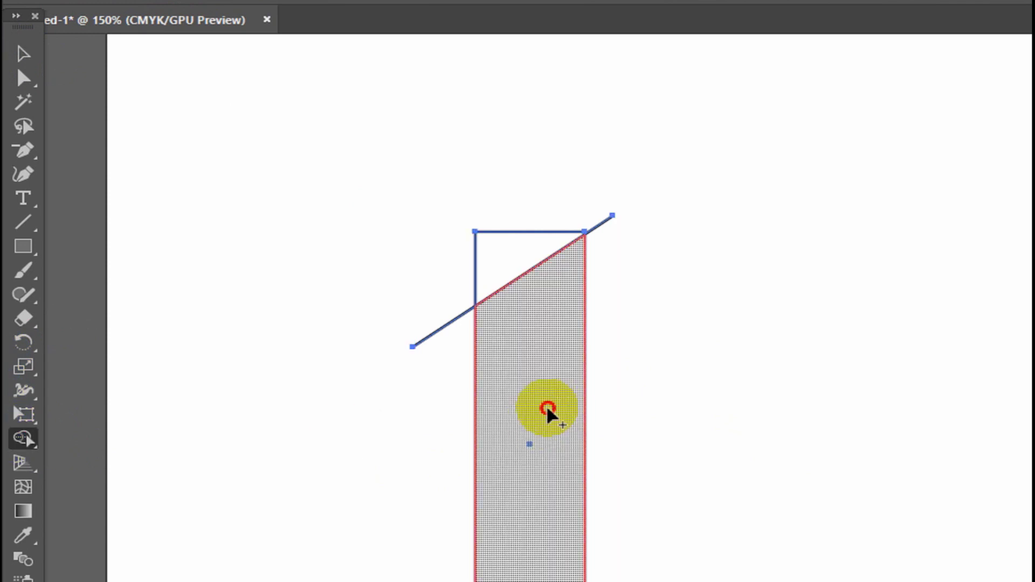
Step: Move the lower slant-topped piece off to the right
key(v)
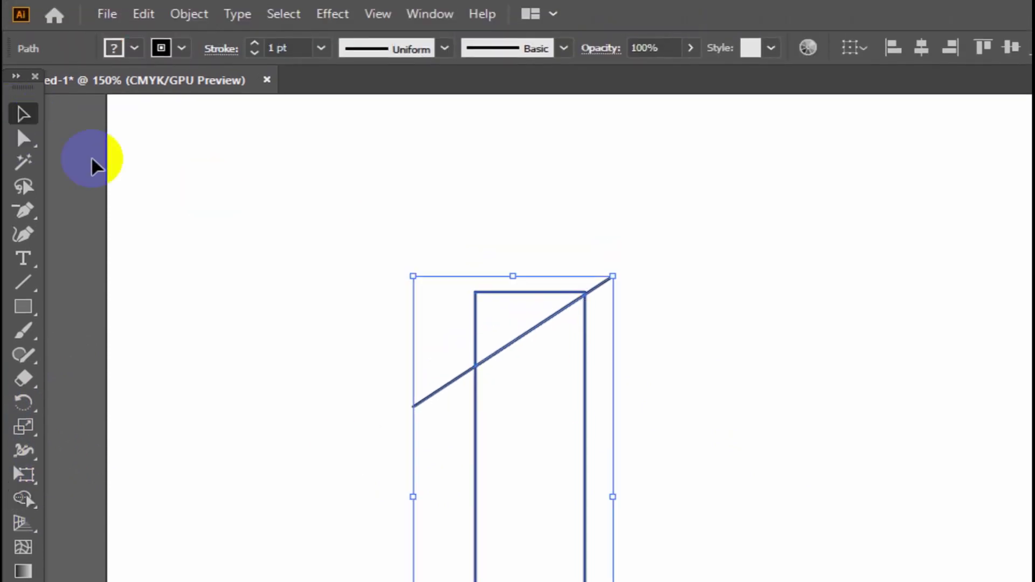
click(520, 450)
click(585, 415)
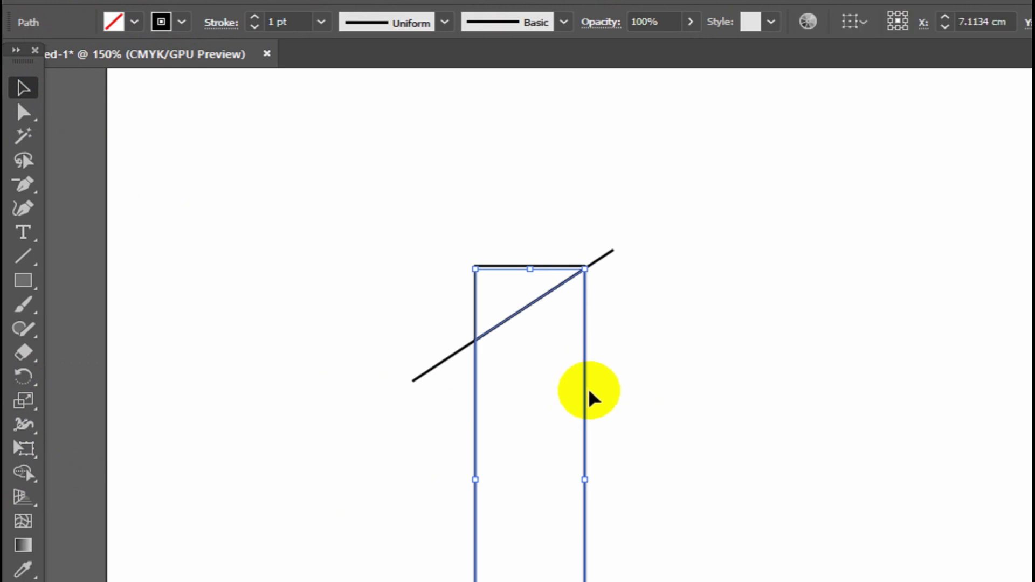
click(768, 370)
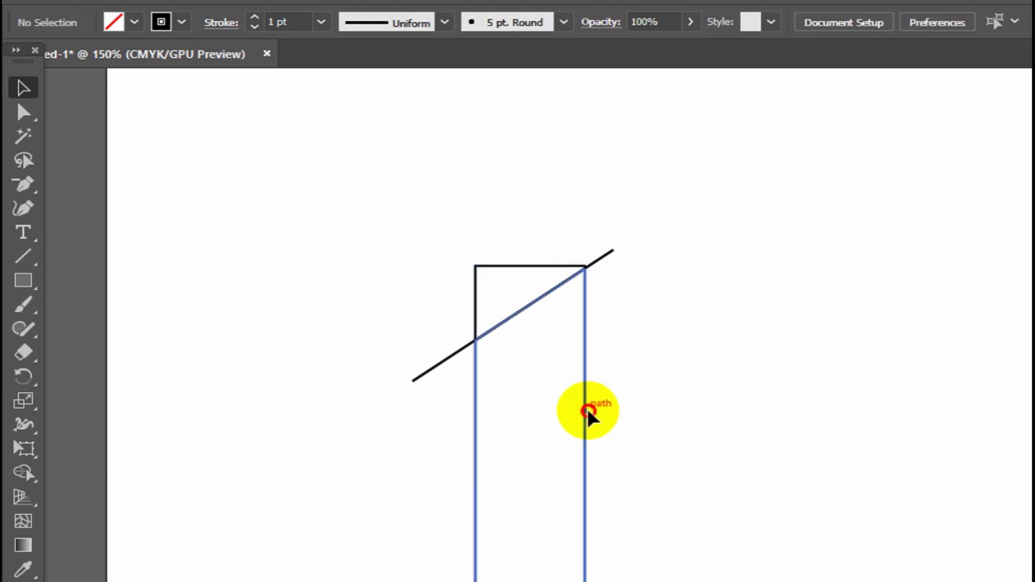
drag(587, 413, 806, 389)
click(383, 445)
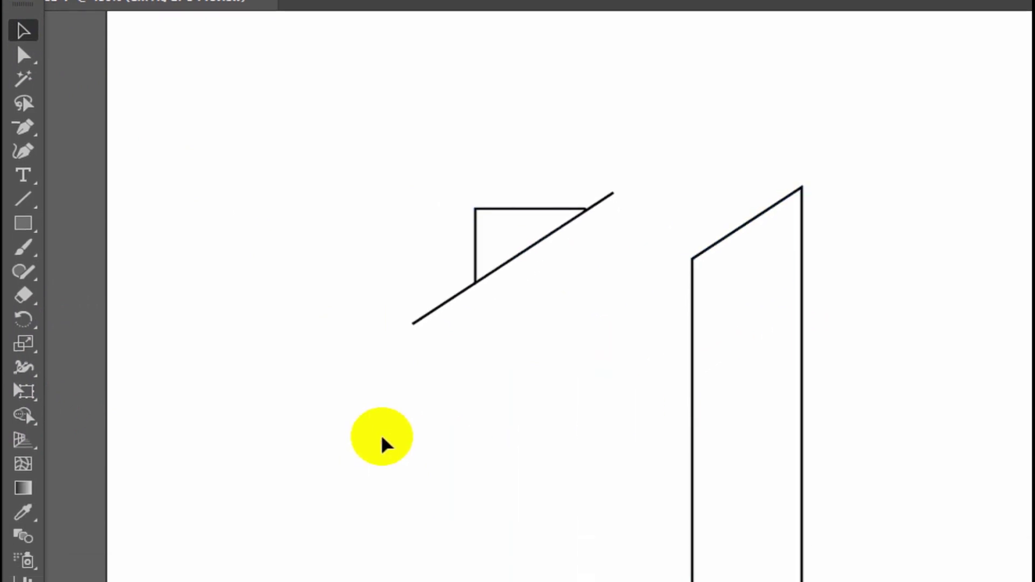
Step: Delete the leftover square, diagonal and short line scraps, keeping the slant-topped shape
drag(693, 300, 673, 235)
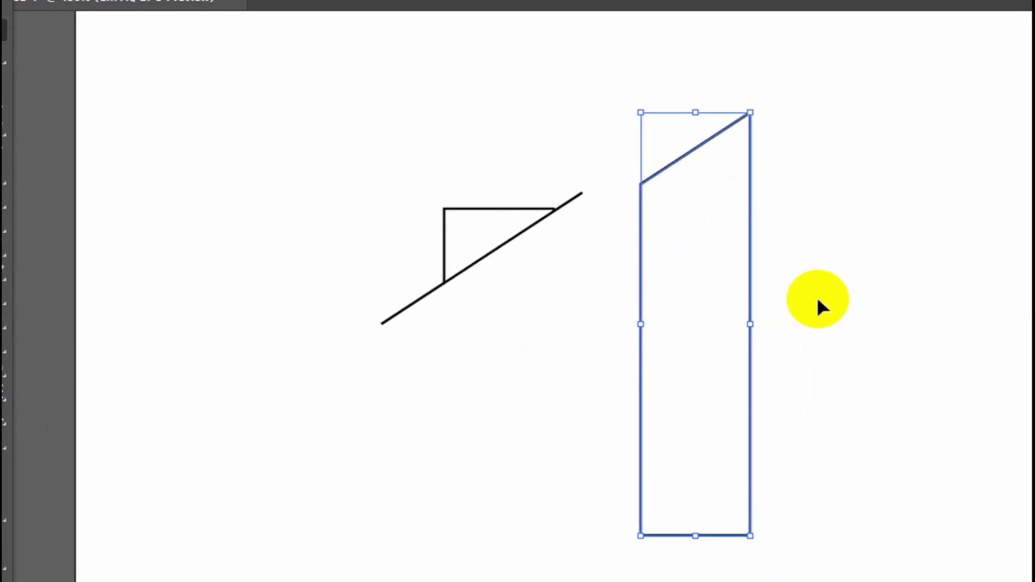
click(818, 300)
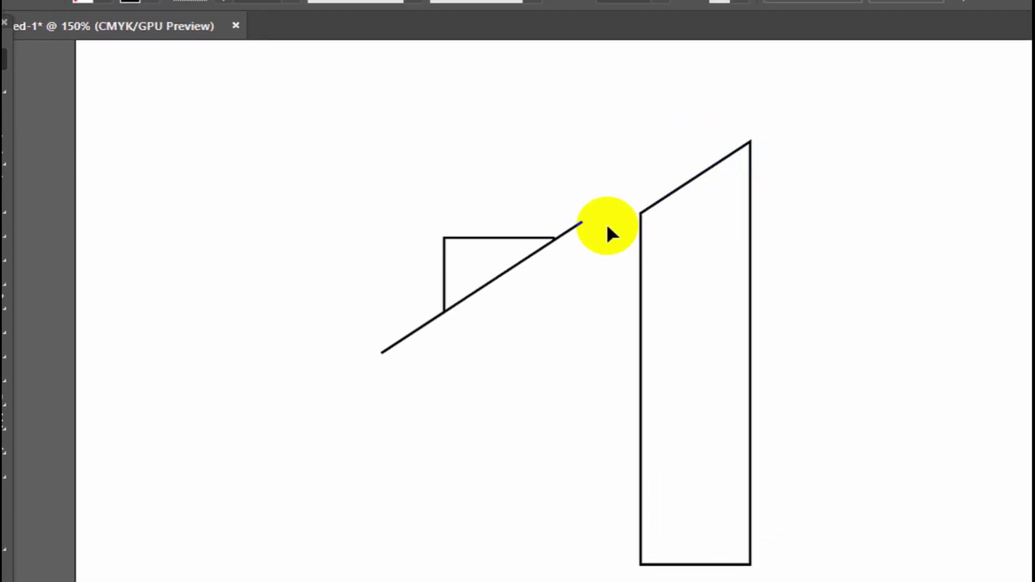
drag(527, 306, 379, 236)
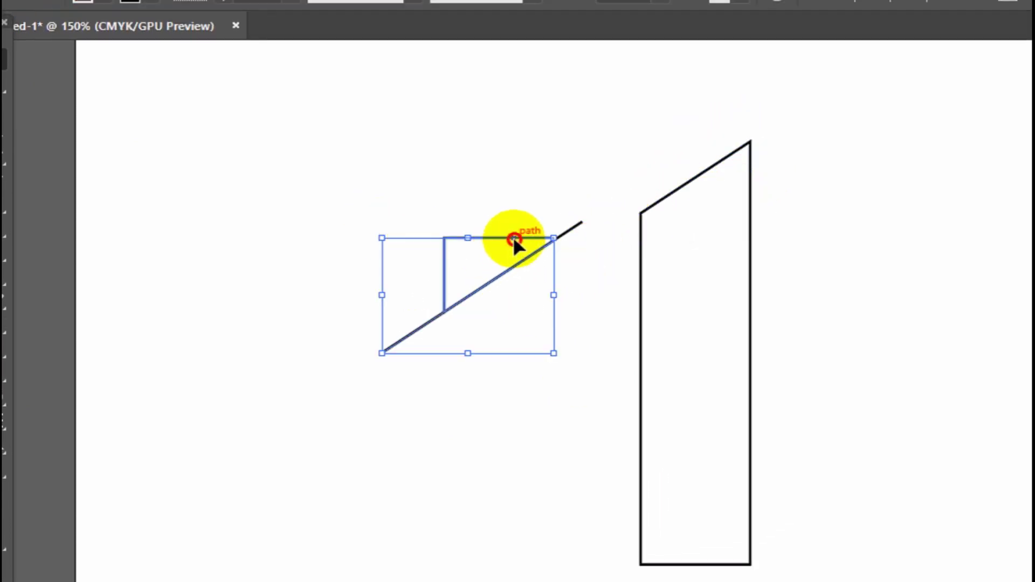
drag(515, 241, 278, 225)
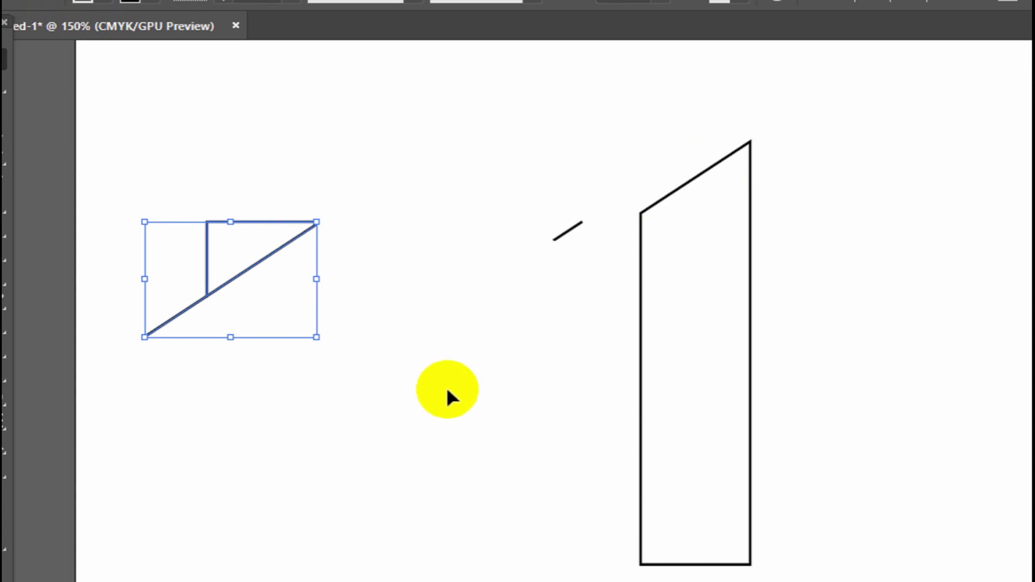
key(Delete)
drag(557, 236, 273, 224)
key(Delete)
drag(660, 376, 507, 331)
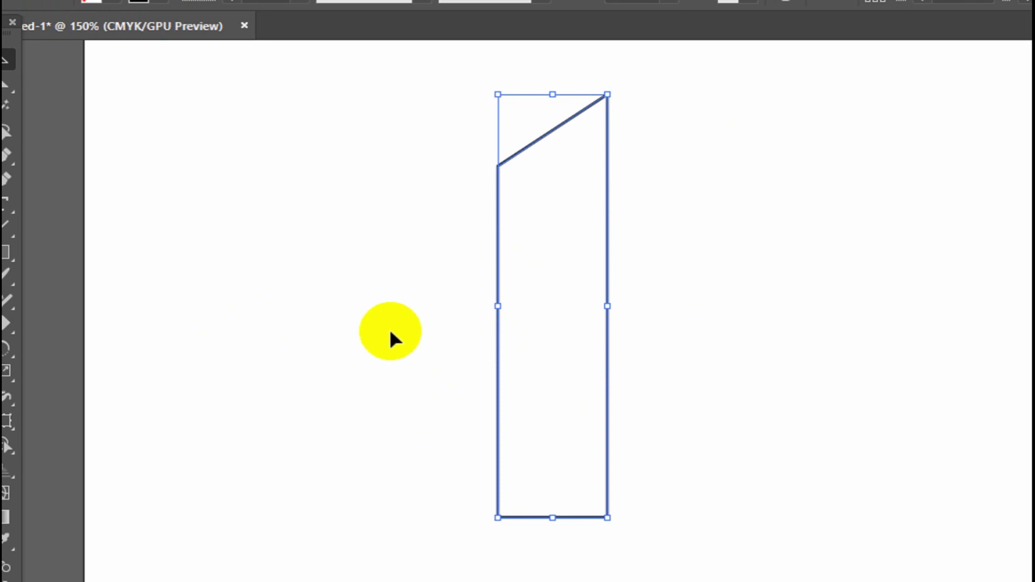
click(390, 332)
click(498, 208)
scroll(539, 229, up, 1)
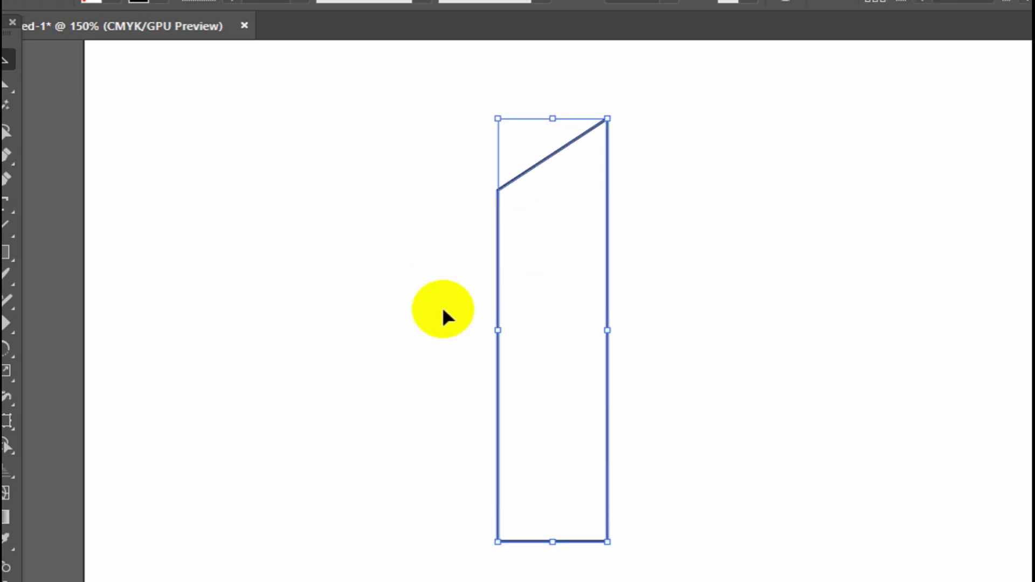
click(442, 312)
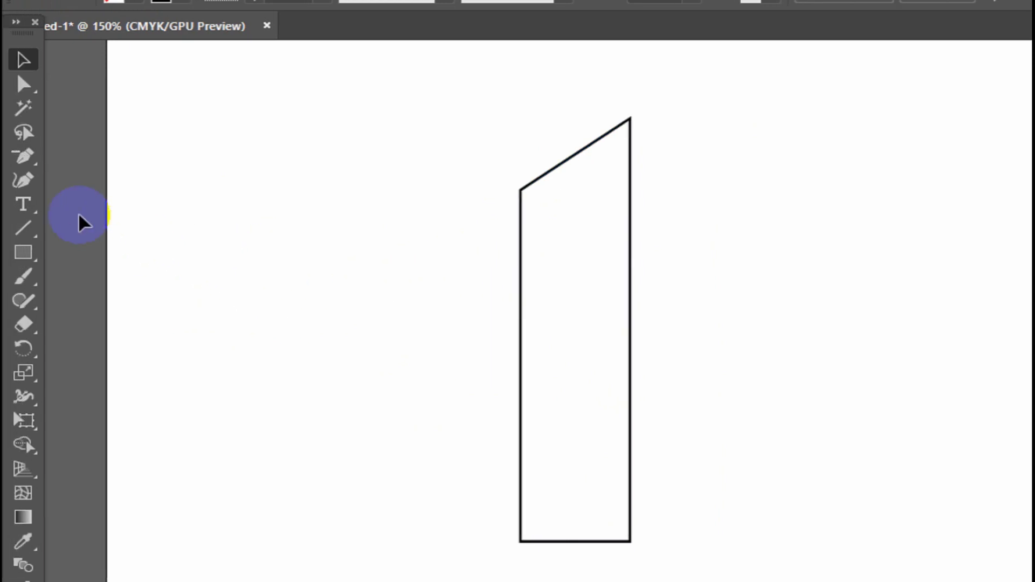
click(521, 296)
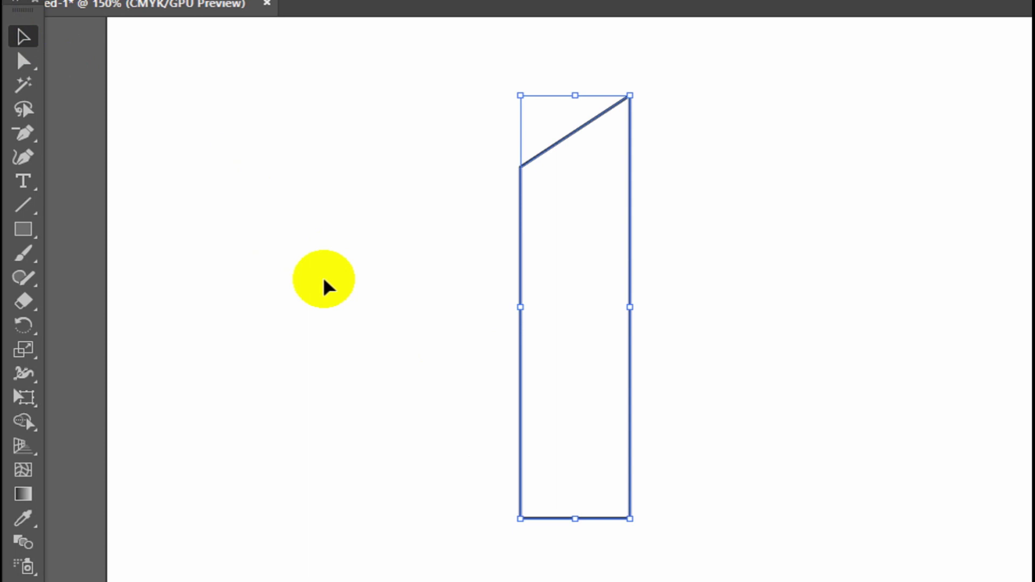
click(760, 276)
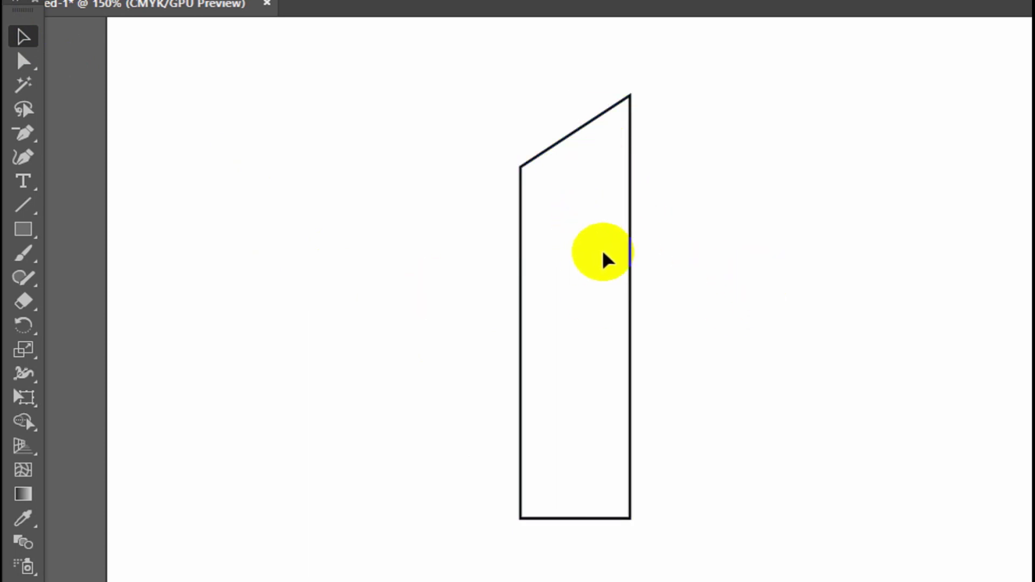
click(629, 231)
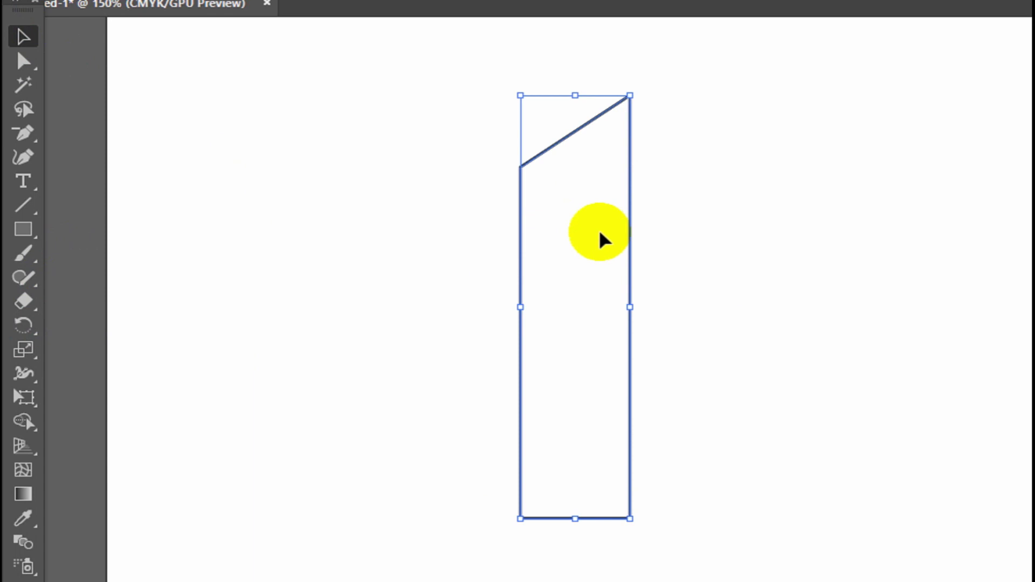
click(23, 228)
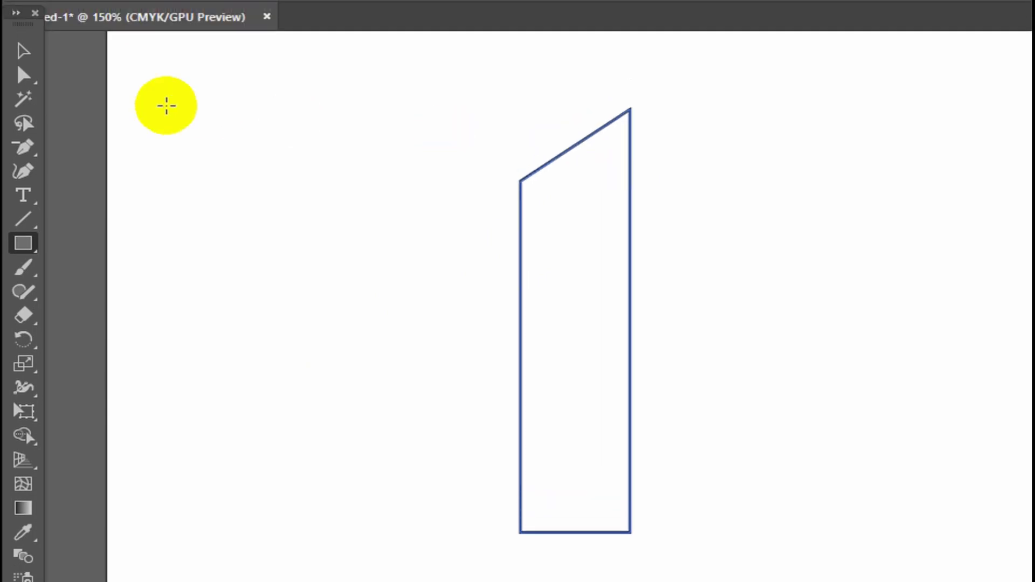
Step: Alt-drag a copy of the slanted building to its left and lower it about 2.34 cm
click(23, 11)
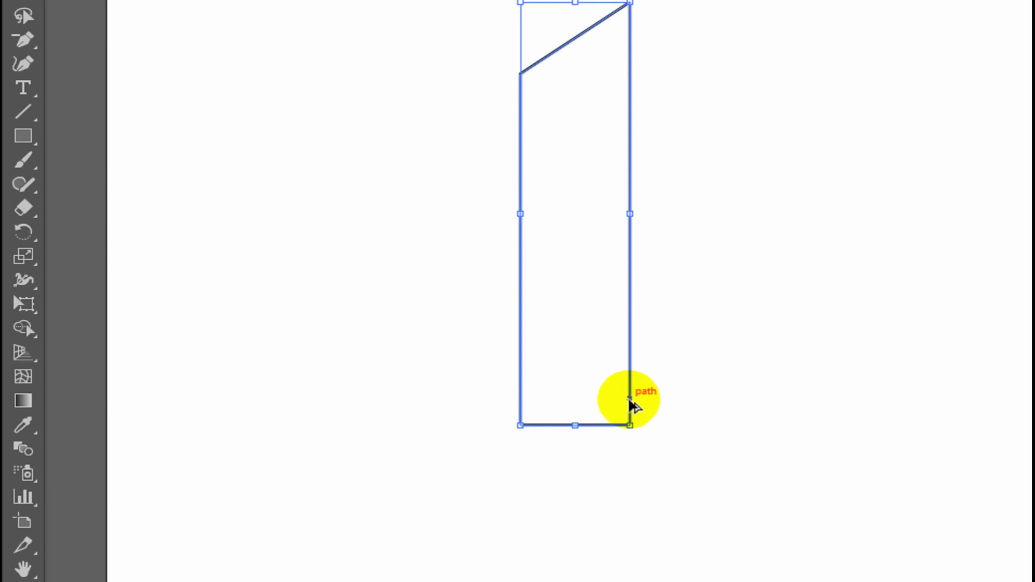
click(659, 421)
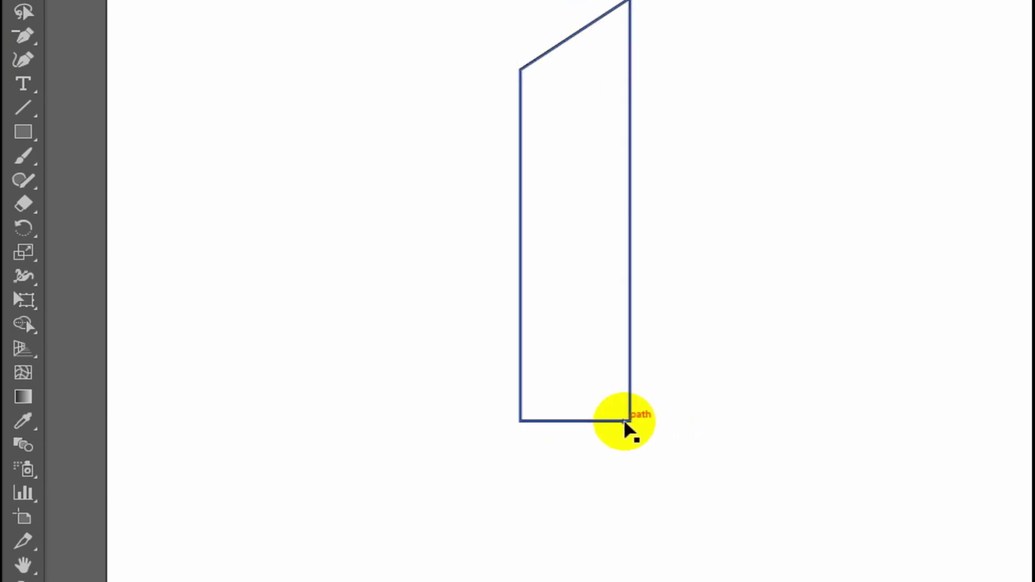
drag(629, 421, 521, 422)
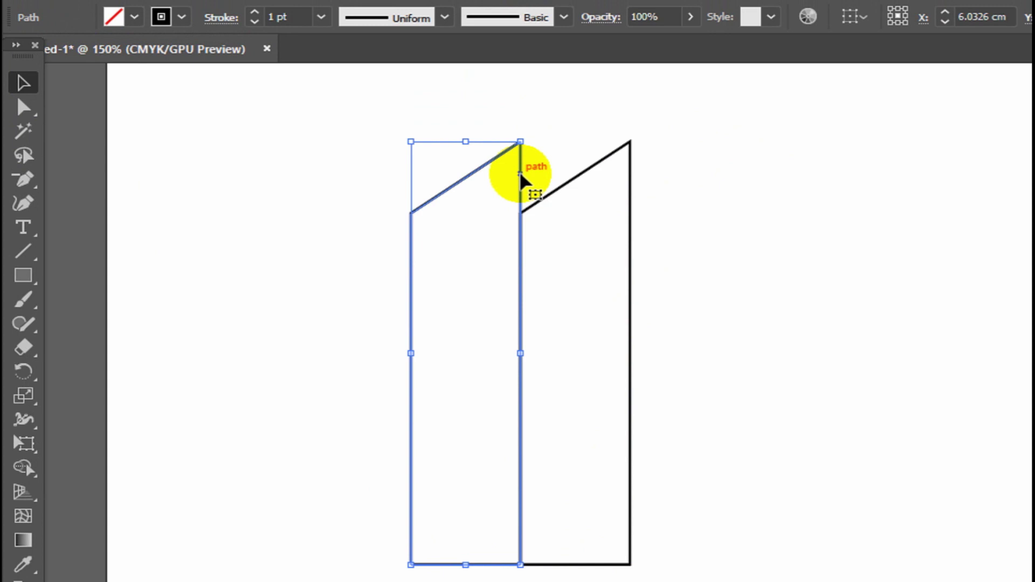
drag(521, 174, 515, 313)
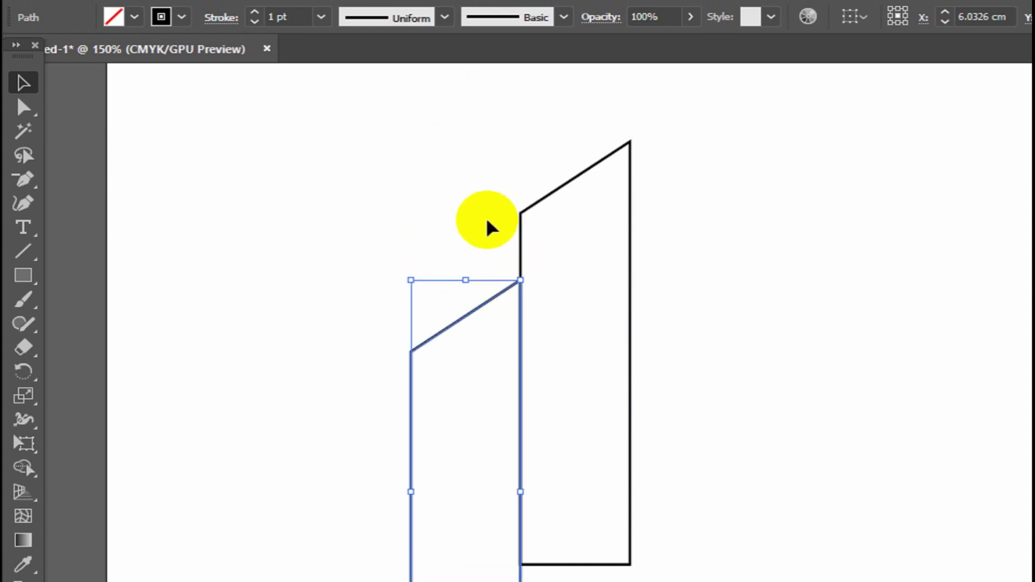
click(429, 224)
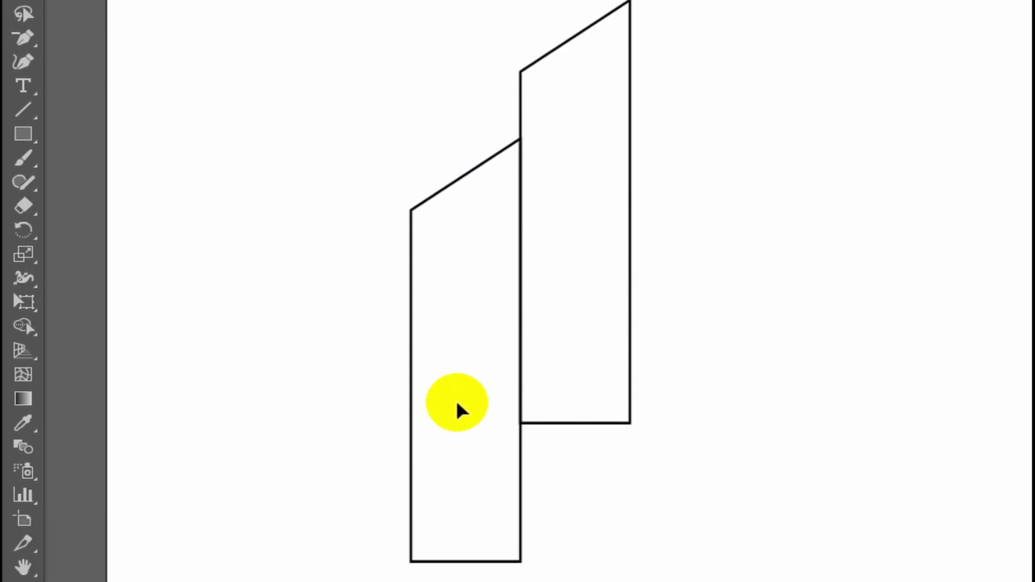
Step: Raise the left copy's two bottom anchors to match the tall building's base
click(493, 157)
click(342, 184)
click(449, 187)
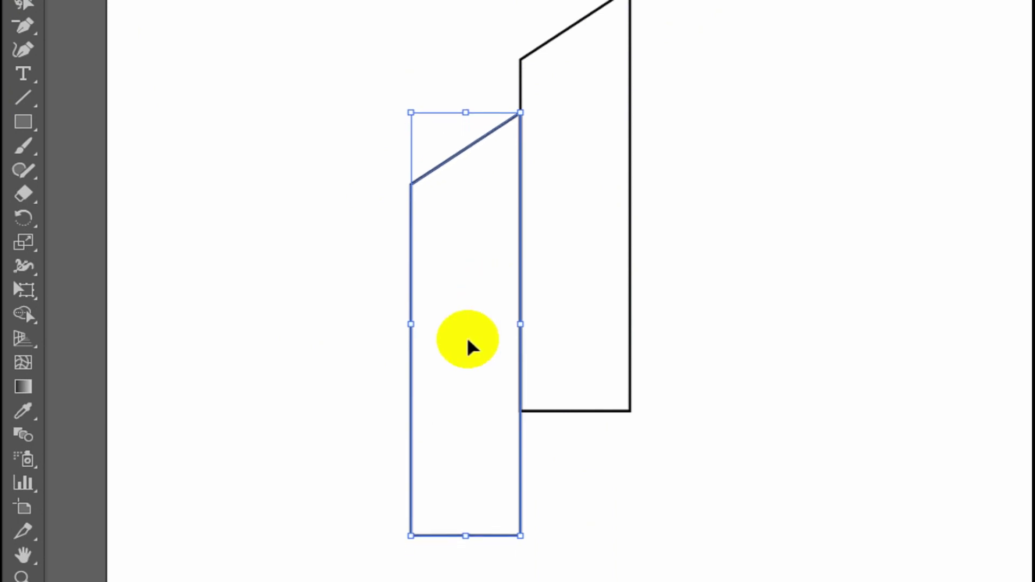
click(259, 411)
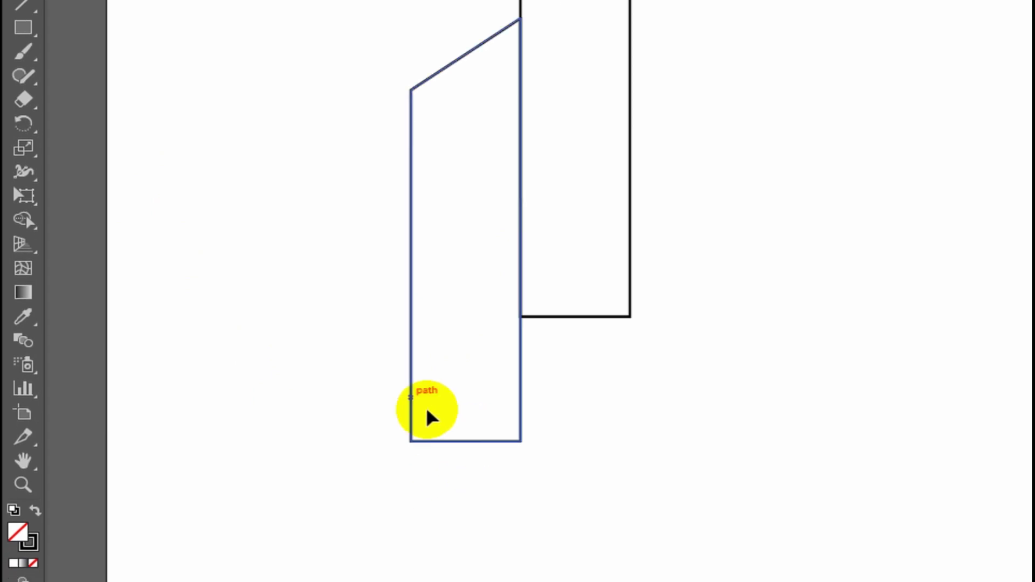
click(21, 119)
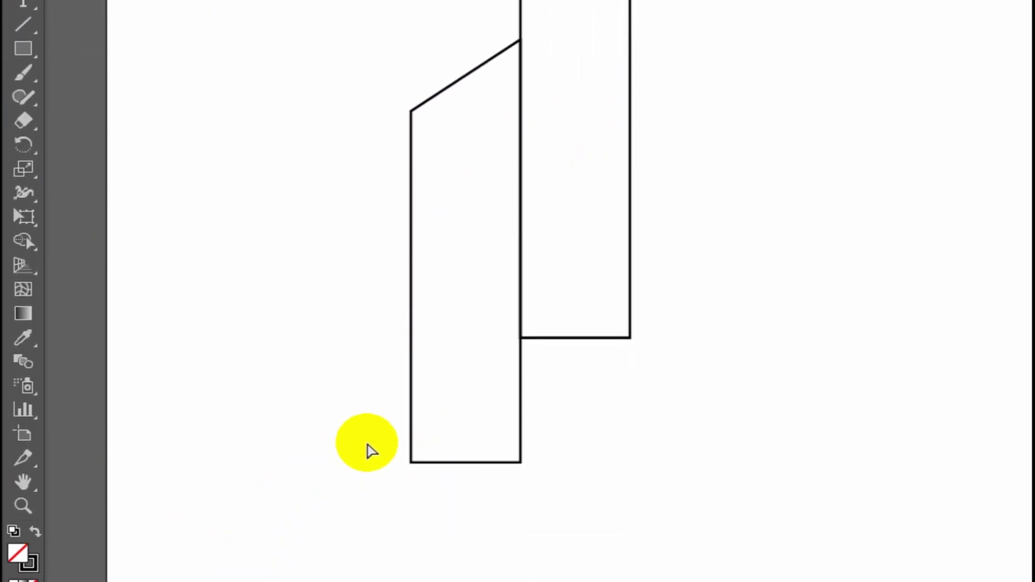
drag(370, 542, 596, 579)
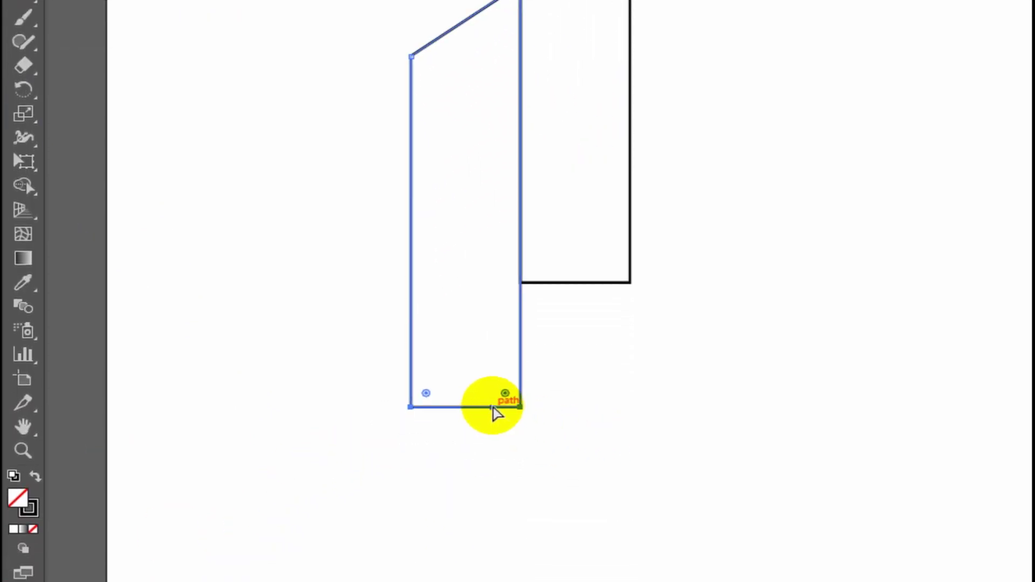
drag(520, 408, 522, 282)
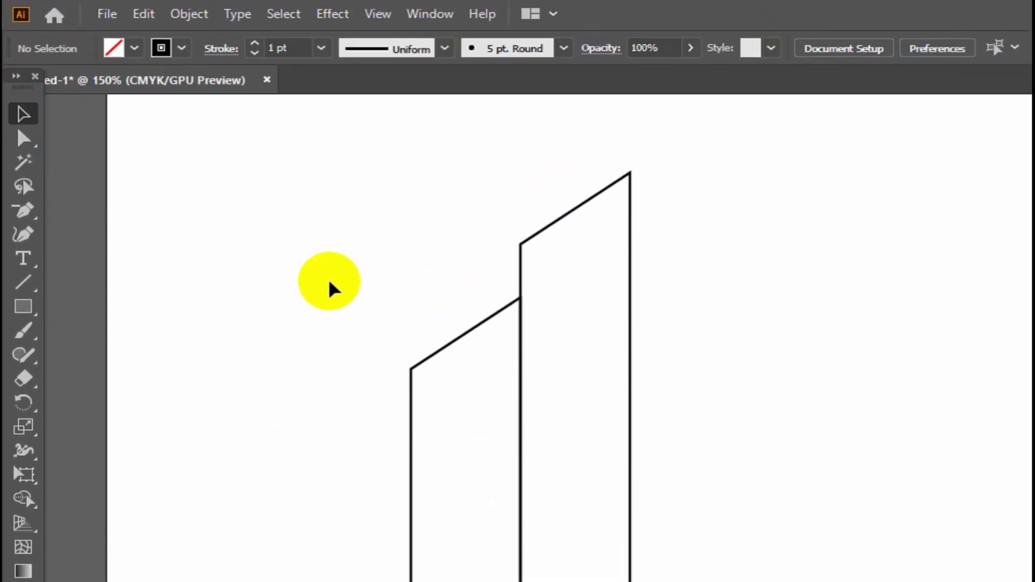
click(412, 415)
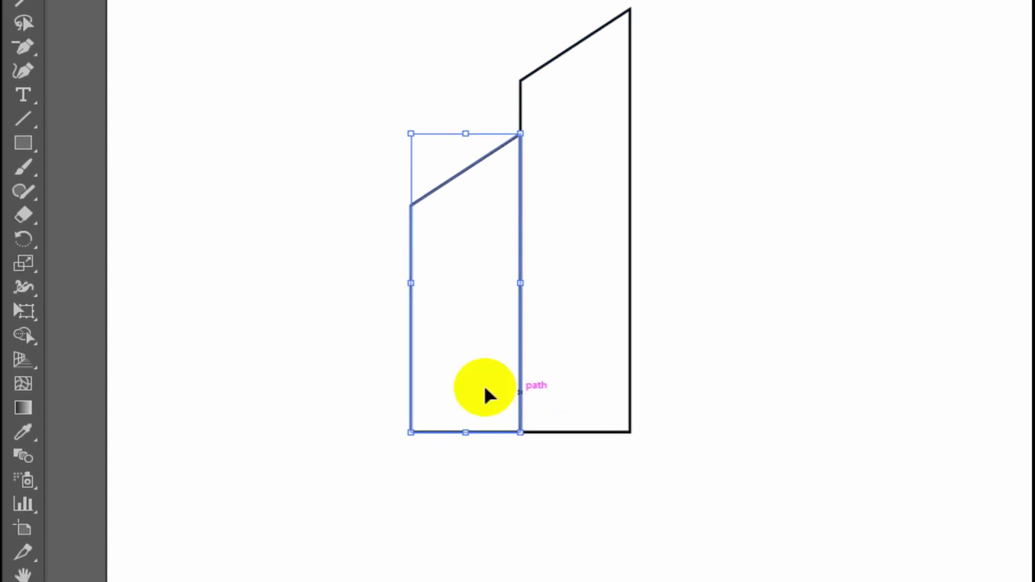
Step: Reflect a copy of the shorter building across a vertical axis at the tall building's base
click(52, 254)
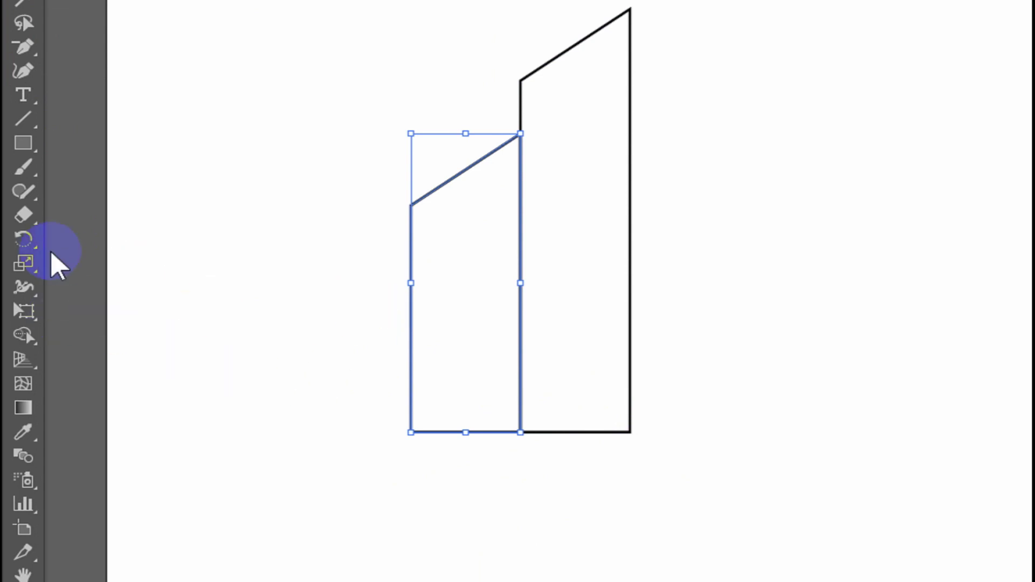
drag(20, 244, 73, 270)
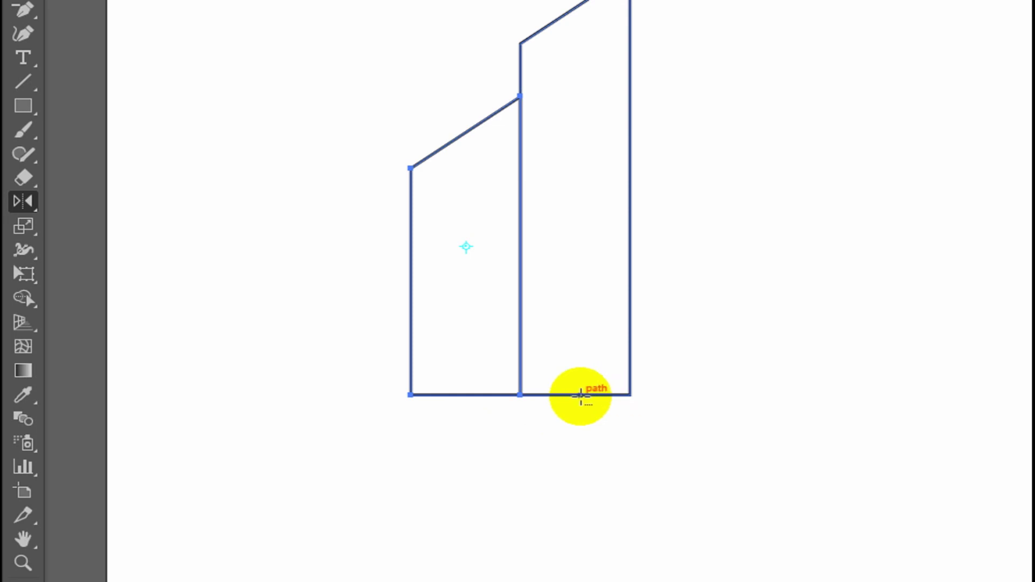
alt+click(581, 396)
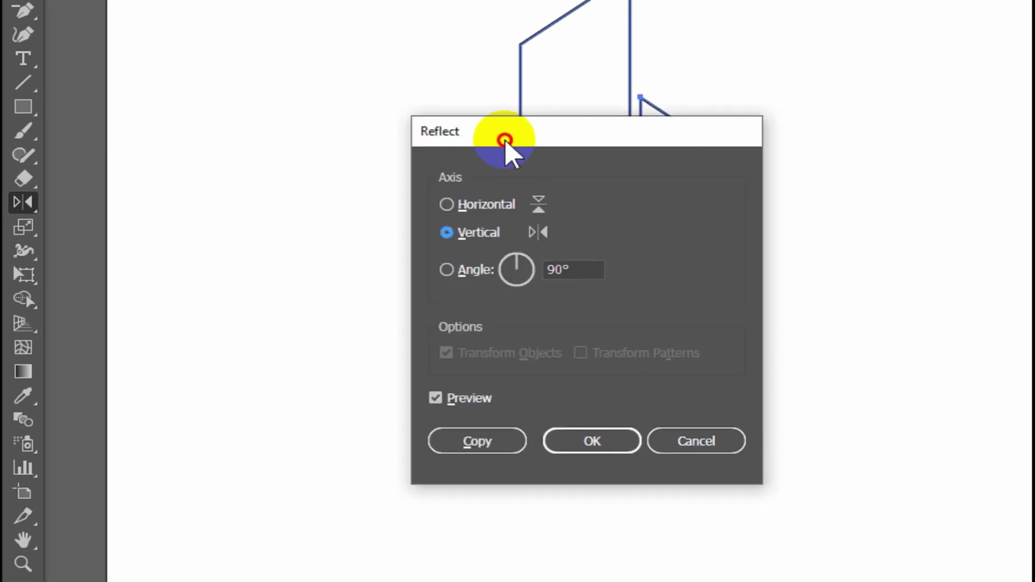
drag(507, 141, 308, 134)
click(264, 232)
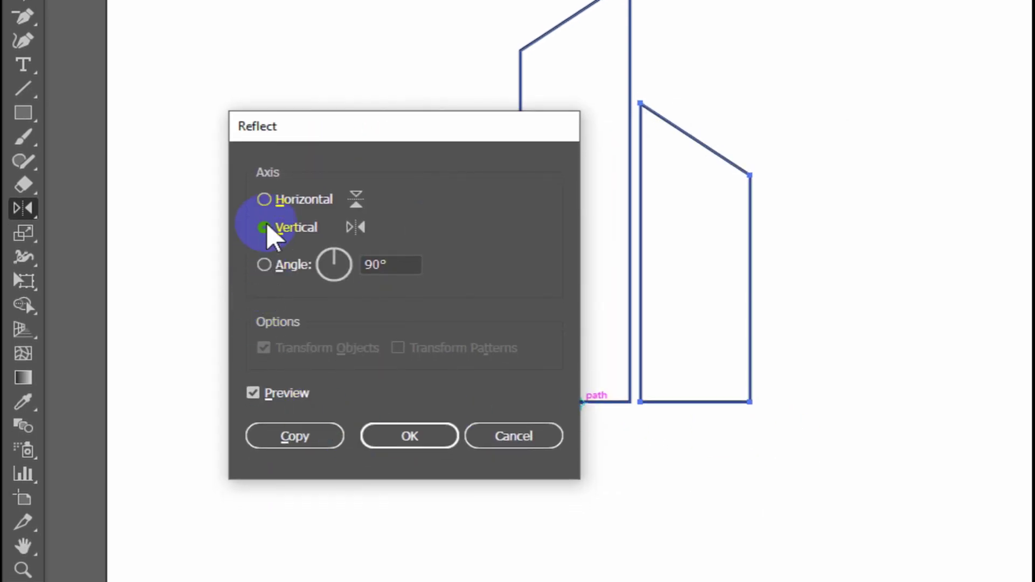
click(264, 201)
click(264, 229)
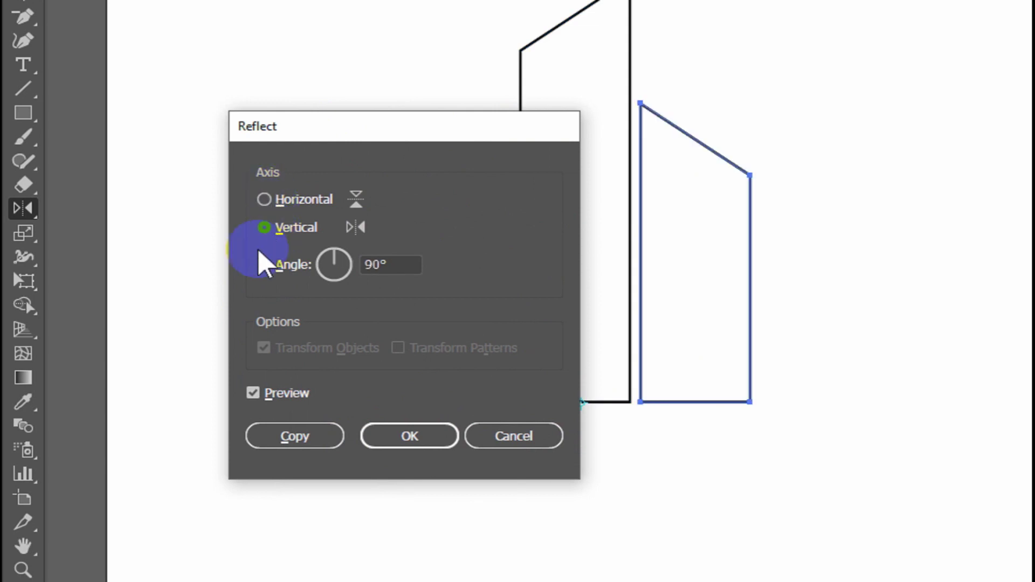
click(281, 438)
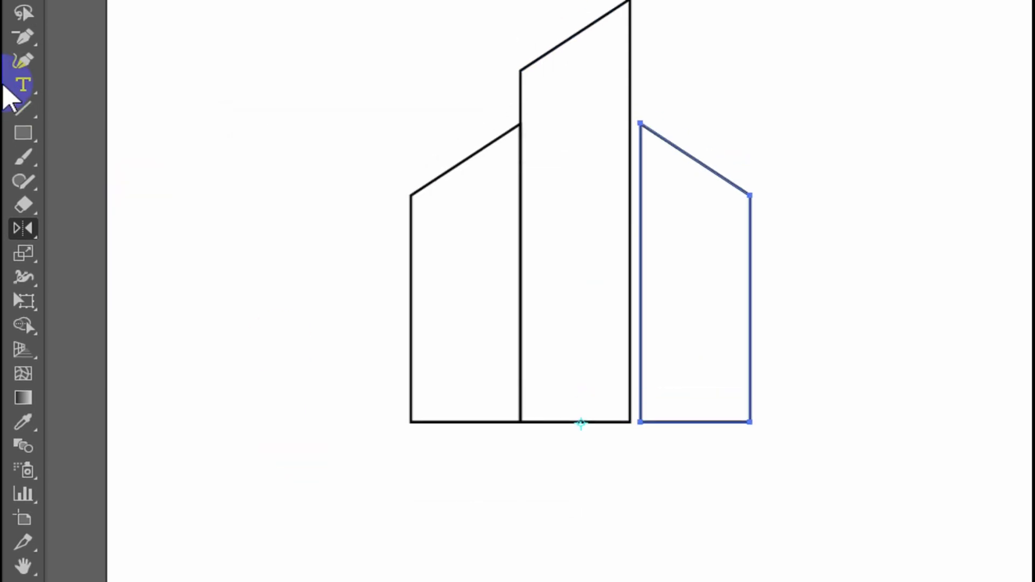
click(21, 121)
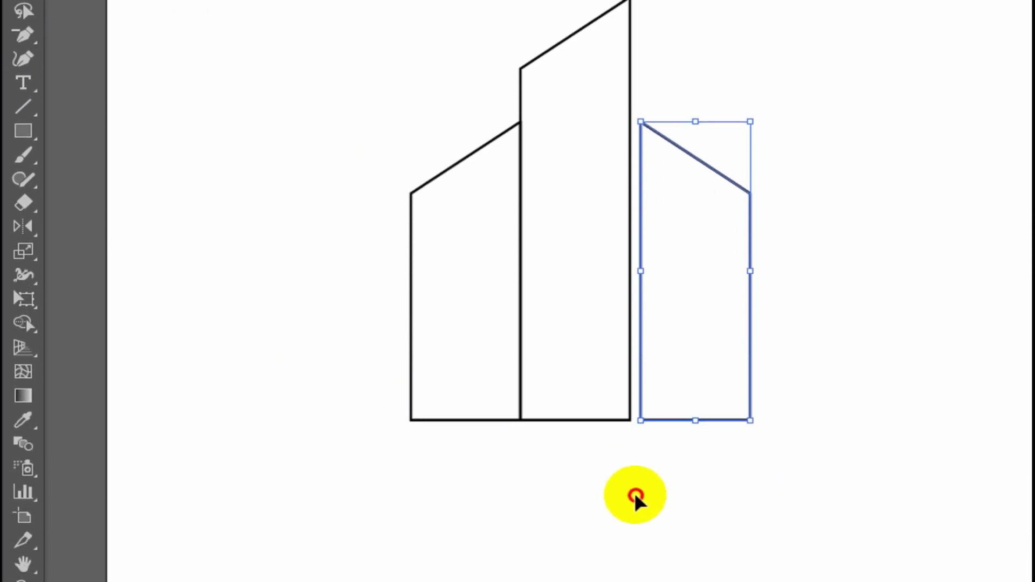
Step: Set the mirrored building flush against the tall building's right side and nudge it lower
click(639, 485)
drag(641, 387, 630, 386)
click(614, 442)
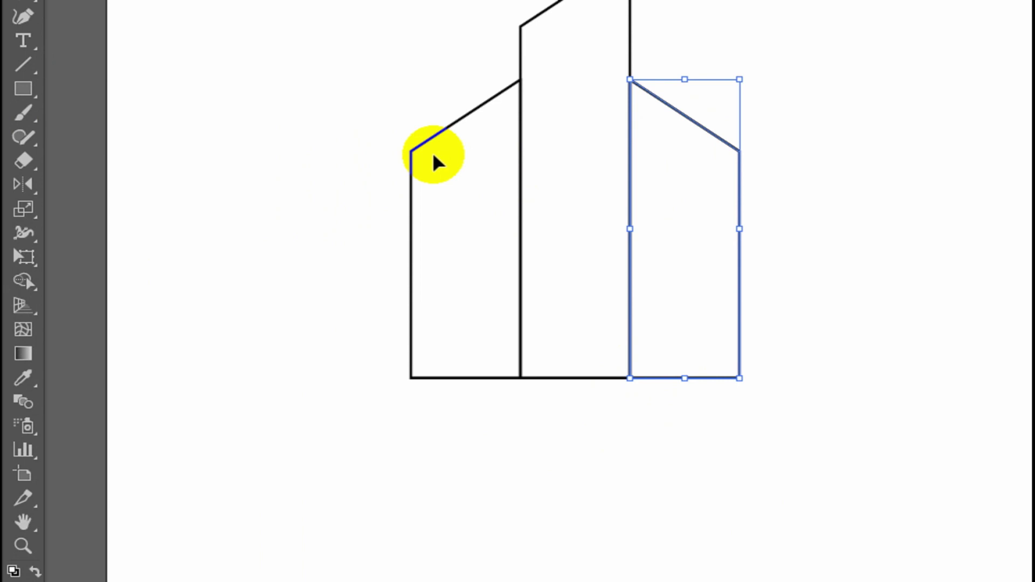
key(Down)
key(Down)
key(Down)
key(Down)
key(Down)
key(Down)
key(Down)
key(Down)
key(Down)
key(Down)
key(Down)
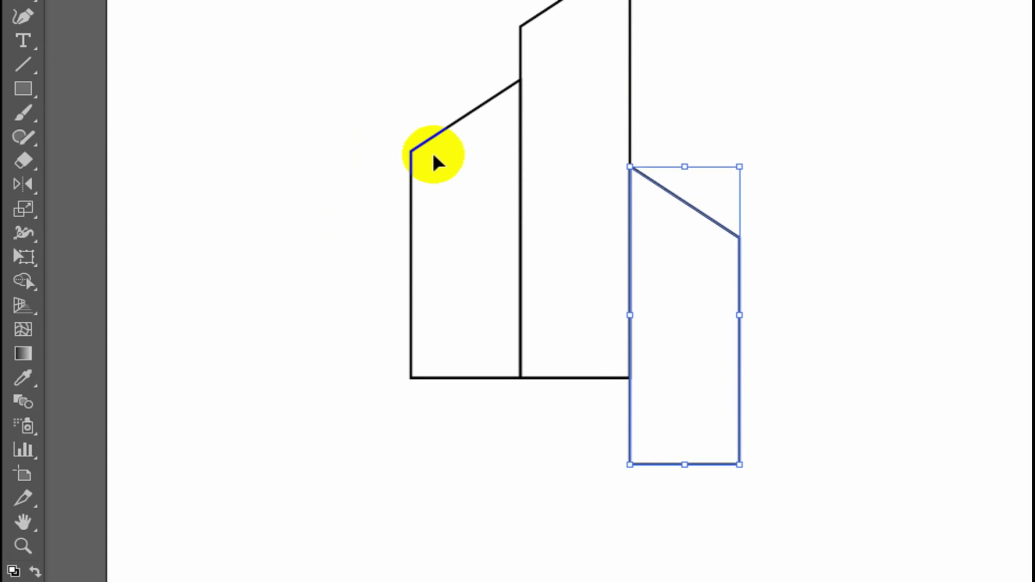
scroll(507, 442, down, 2)
click(533, 451)
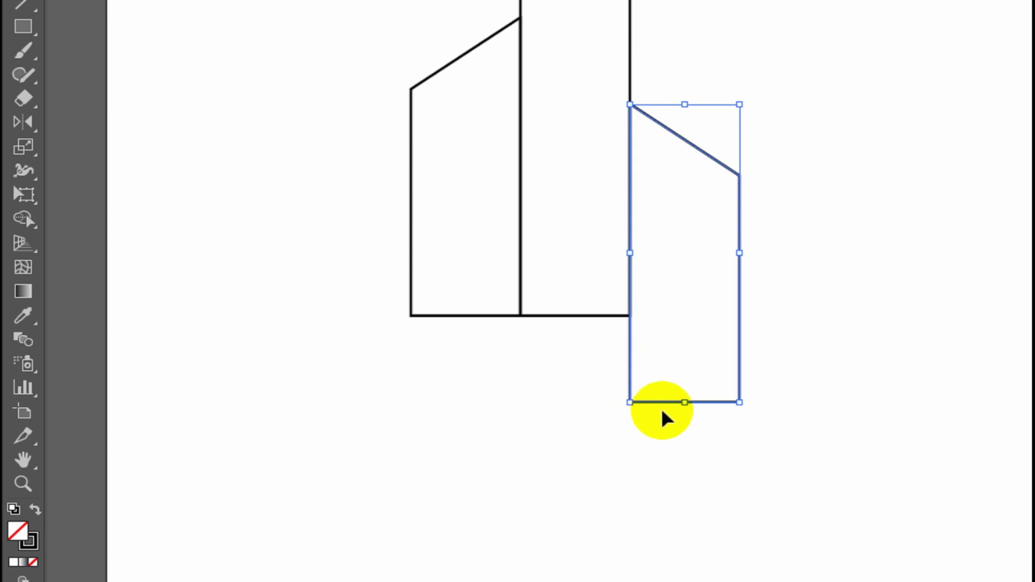
key(Up)
key(Up)
key(Up)
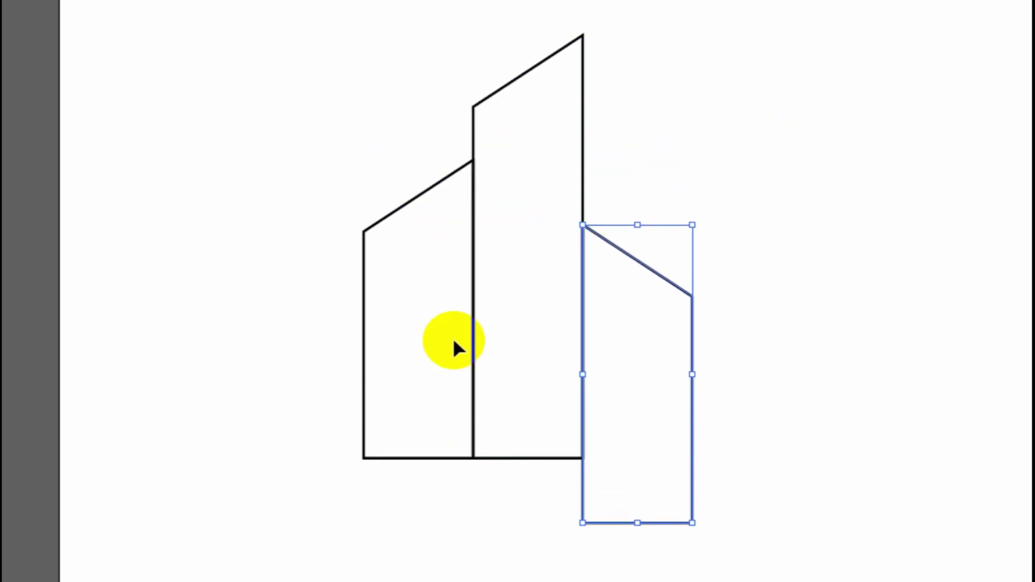
Step: Delete the accidental extra copy of the left building placed over the right one
click(386, 438)
drag(386, 438, 608, 426)
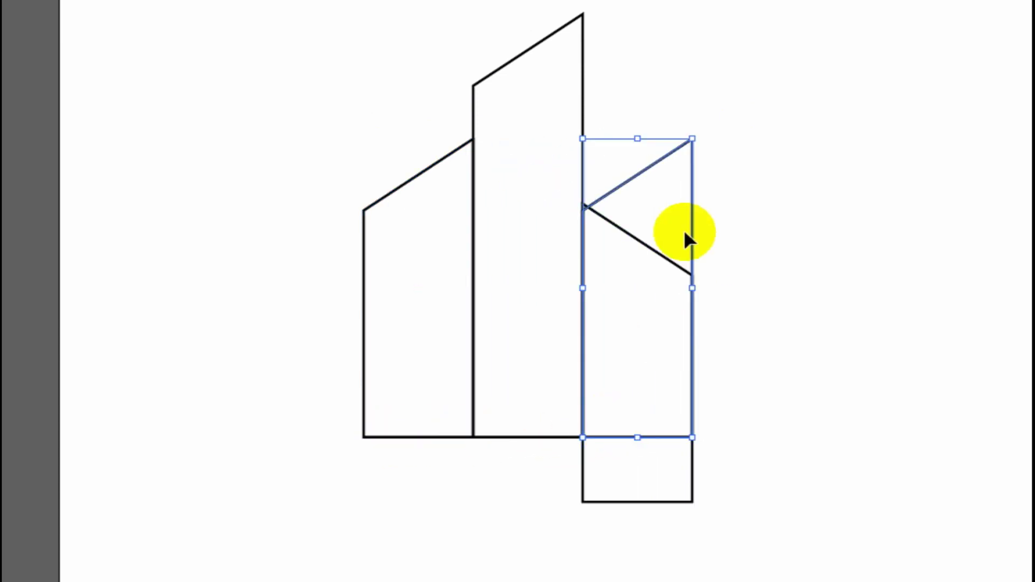
key(Delete)
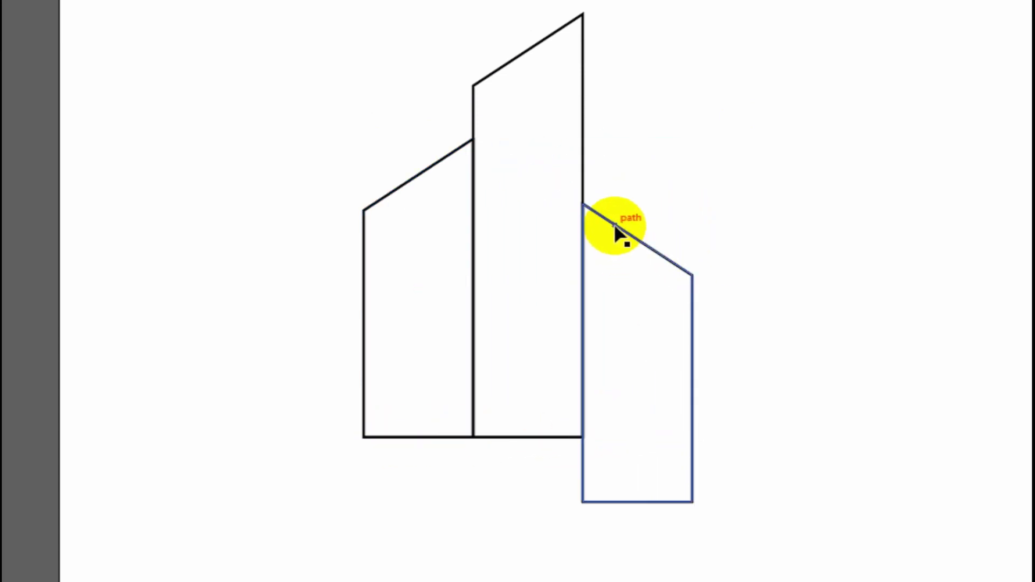
scroll(695, 439, down, 1)
scroll(712, 444, down, 1)
scroll(666, 462, down, 2)
scroll(646, 444, down, 1)
Step: Nudge the right building up and drag its bottom anchors toward the shared baseline
key(Up)
key(Up)
key(Up)
key(Up)
click(638, 419)
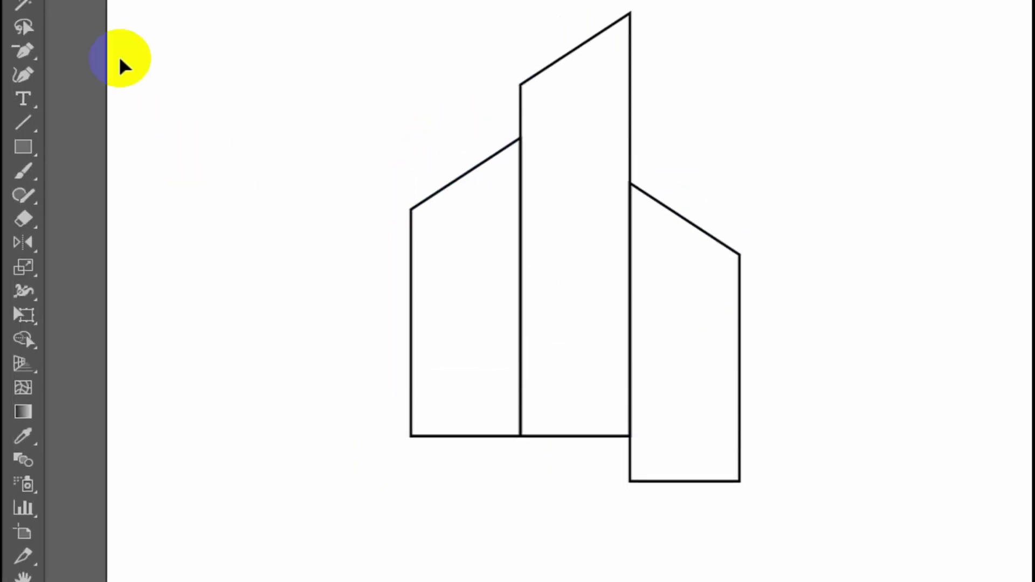
click(24, 134)
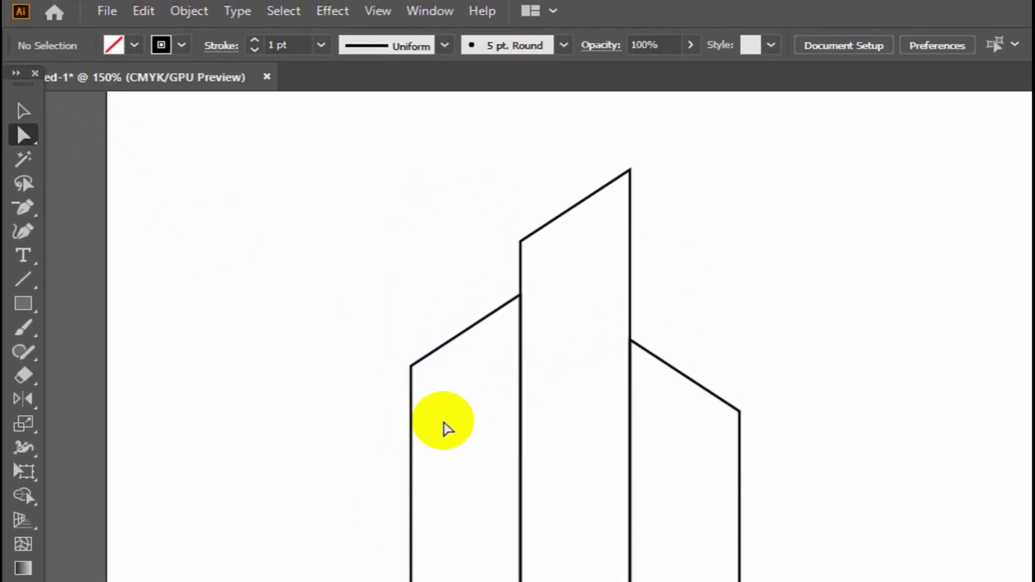
drag(803, 527, 665, 569)
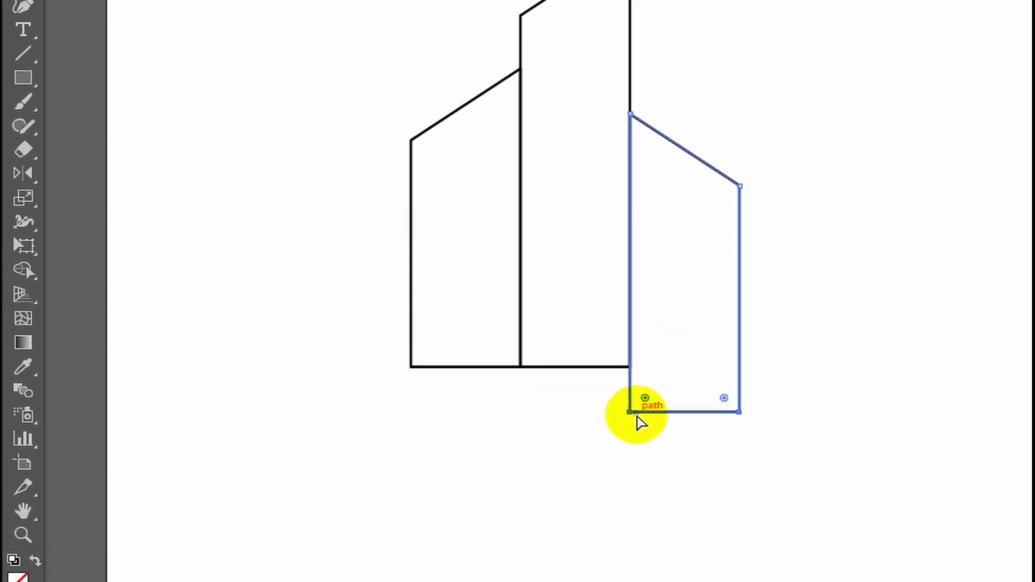
drag(629, 413, 628, 367)
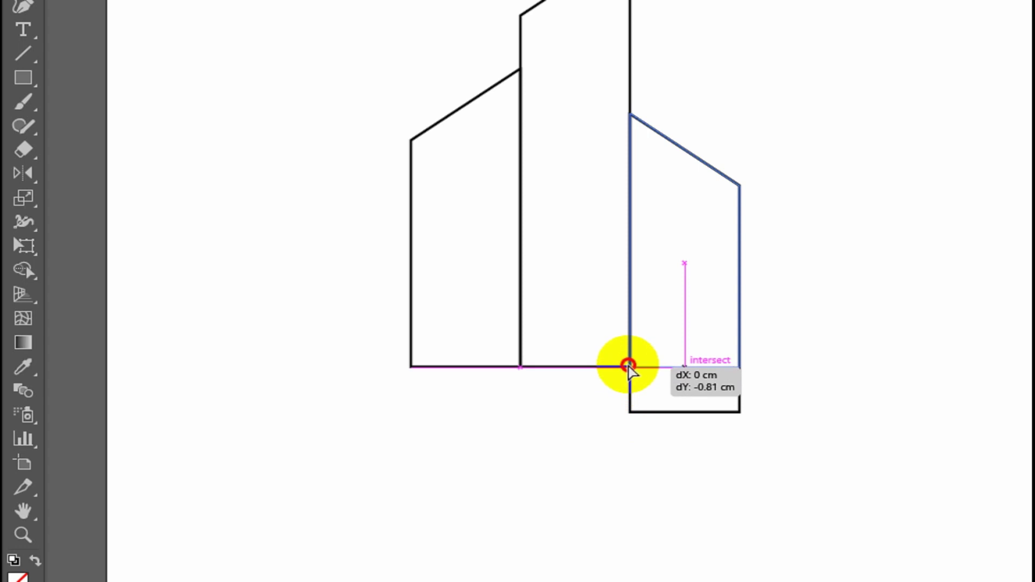
click(740, 393)
Step: Reselect the right building's bottom edge and move it back down
drag(786, 353, 617, 401)
click(693, 423)
click(694, 368)
click(744, 421)
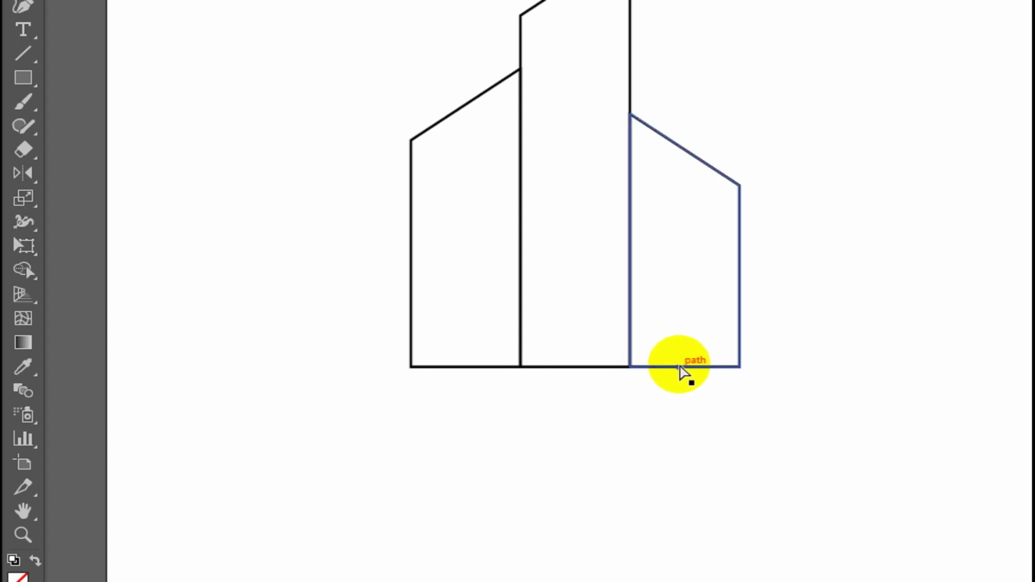
drag(681, 368, 682, 408)
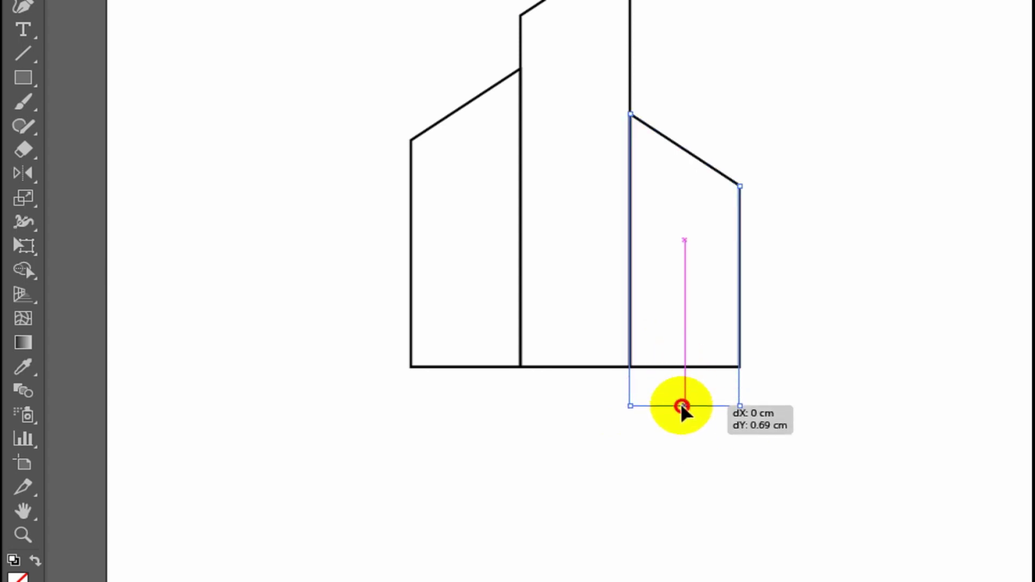
Step: Select both bottom corners of the right building and raise them onto the shared baseline
drag(818, 377, 515, 447)
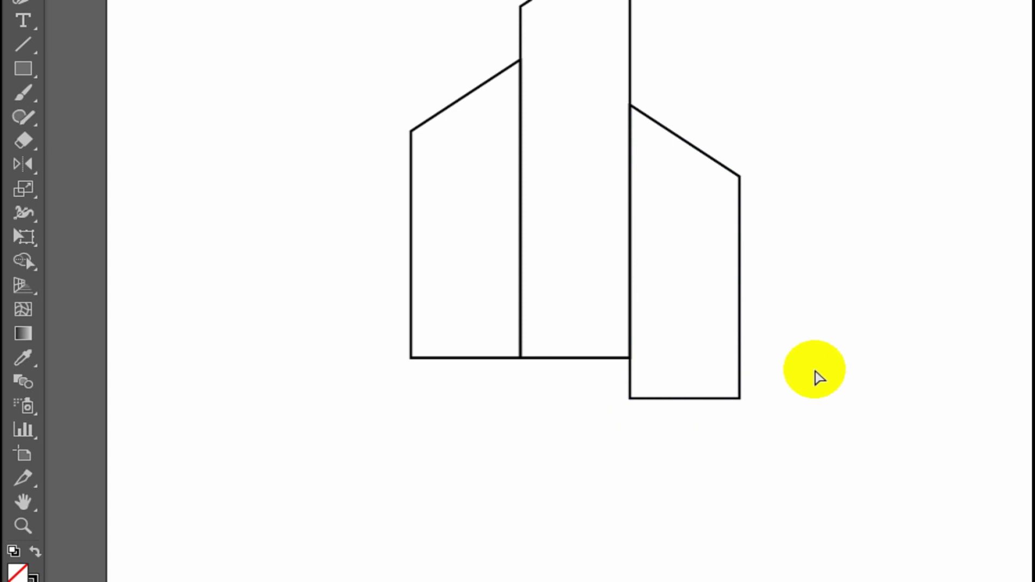
click(702, 440)
click(733, 384)
shift+click(626, 386)
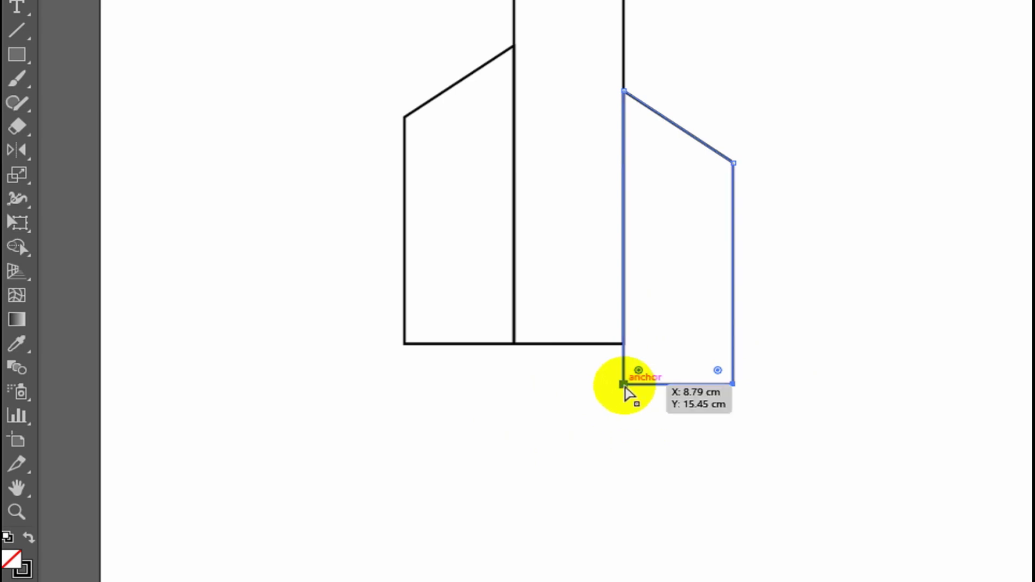
drag(624, 383, 624, 343)
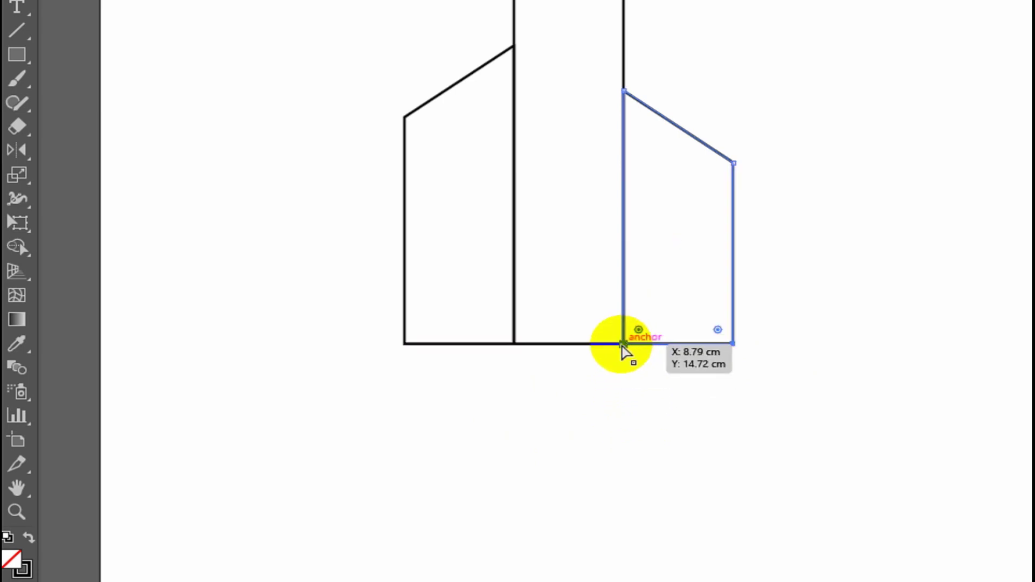
click(603, 403)
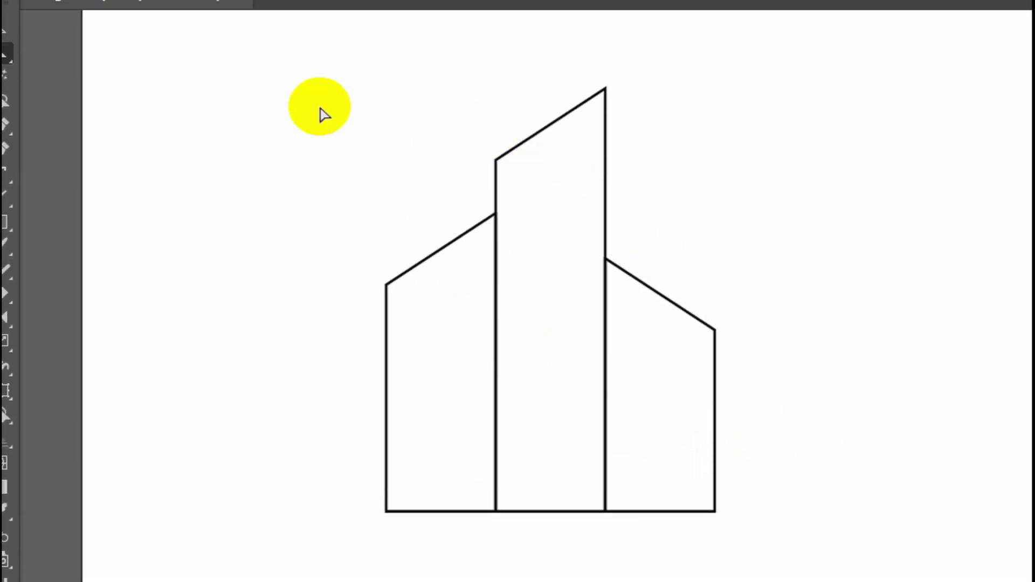
click(24, 134)
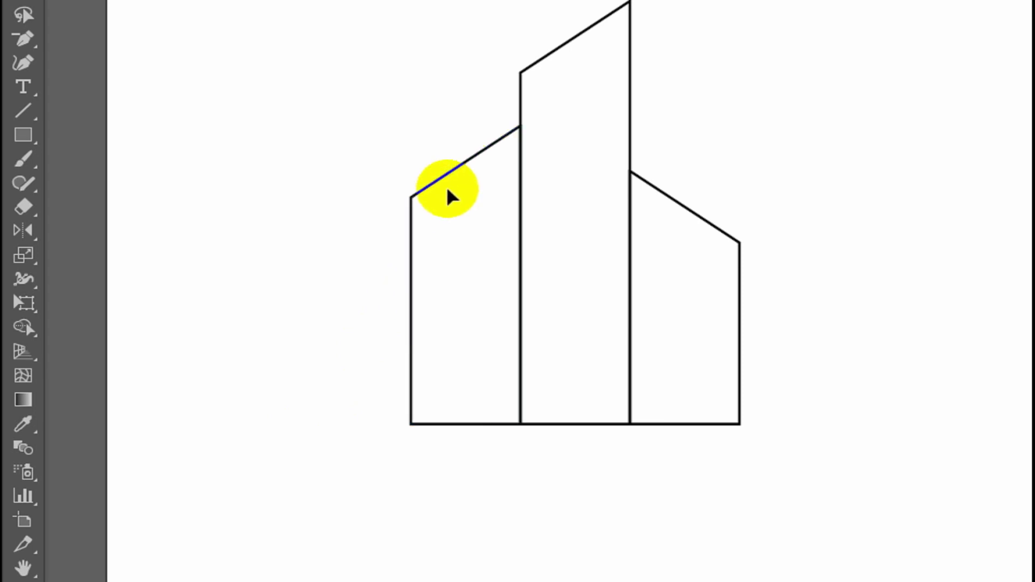
Step: Drag a copy of the left building straight down, just below the original
click(468, 165)
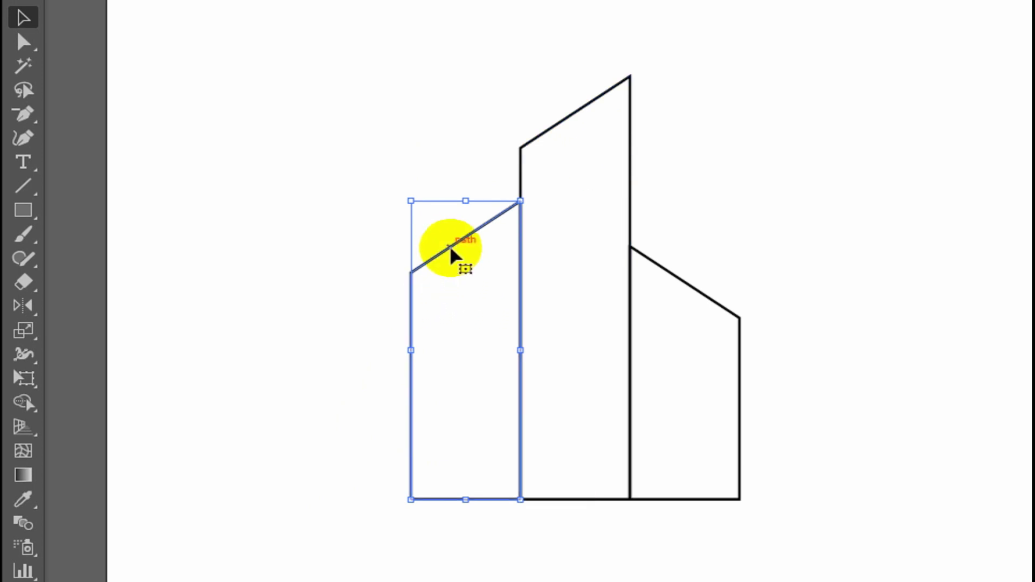
drag(457, 245, 459, 278)
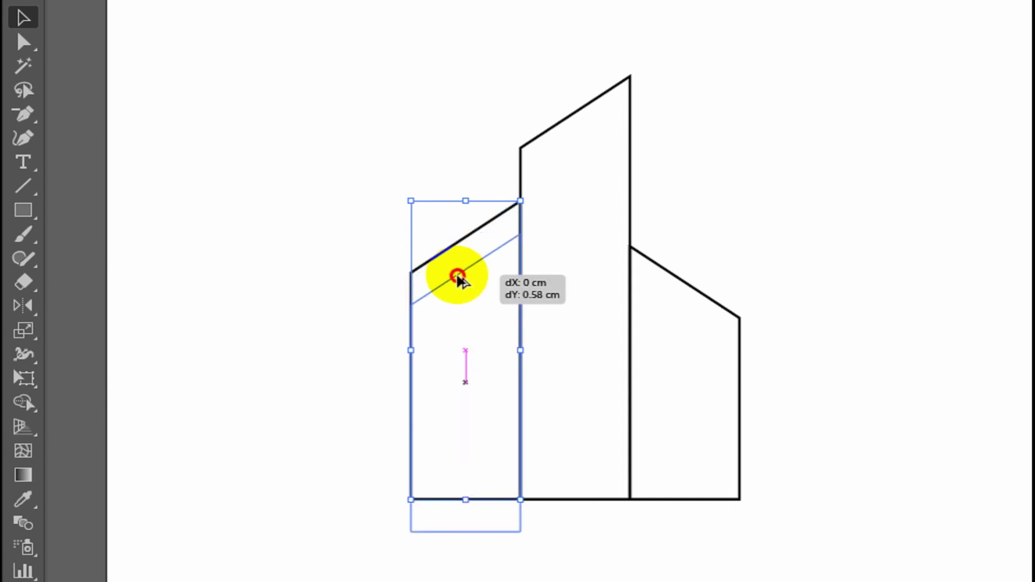
mouse_move(458, 278)
mouse_down()
mouse_move(459, 290)
mouse_move(461, 277)
mouse_up()
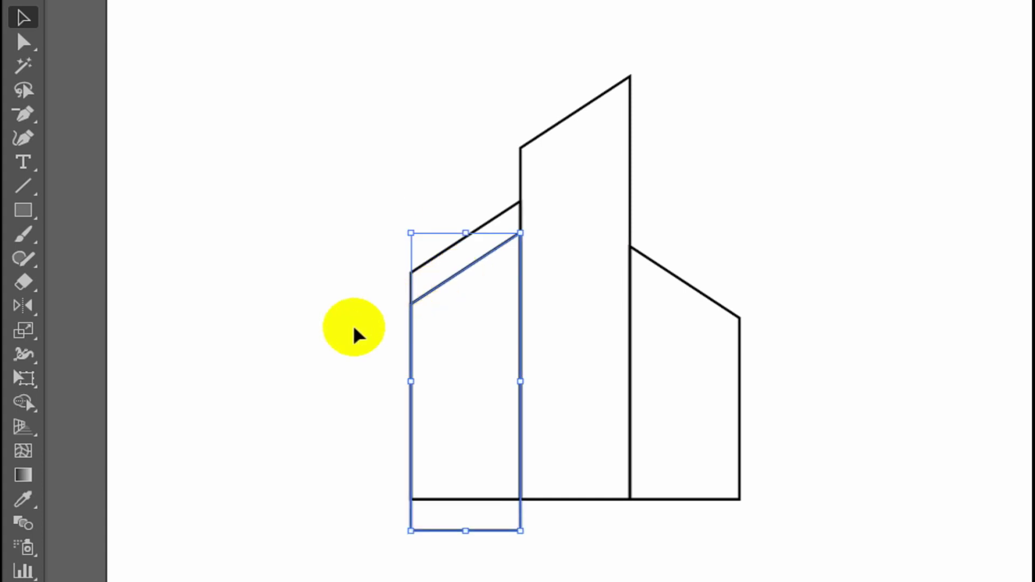
click(300, 358)
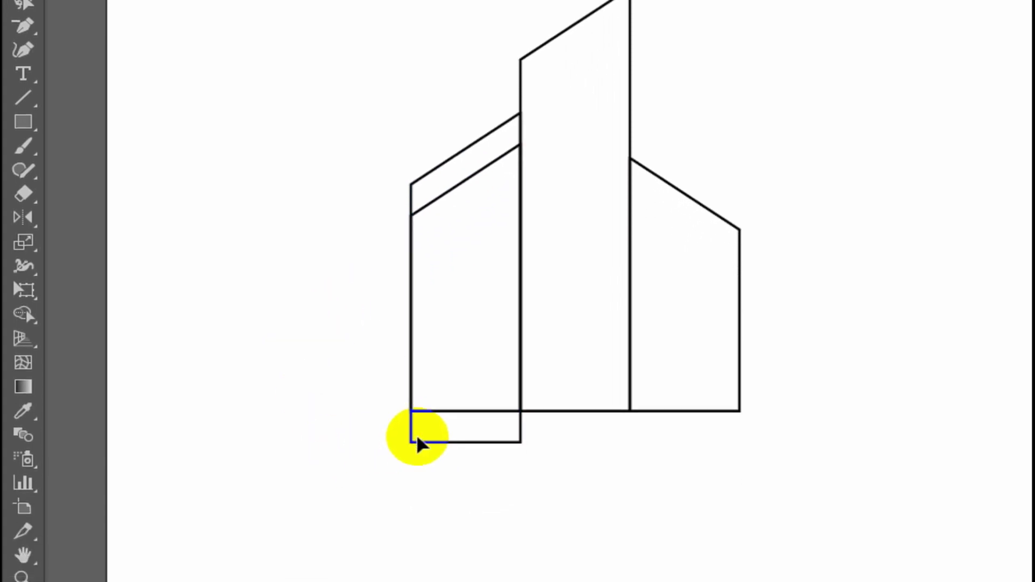
click(310, 278)
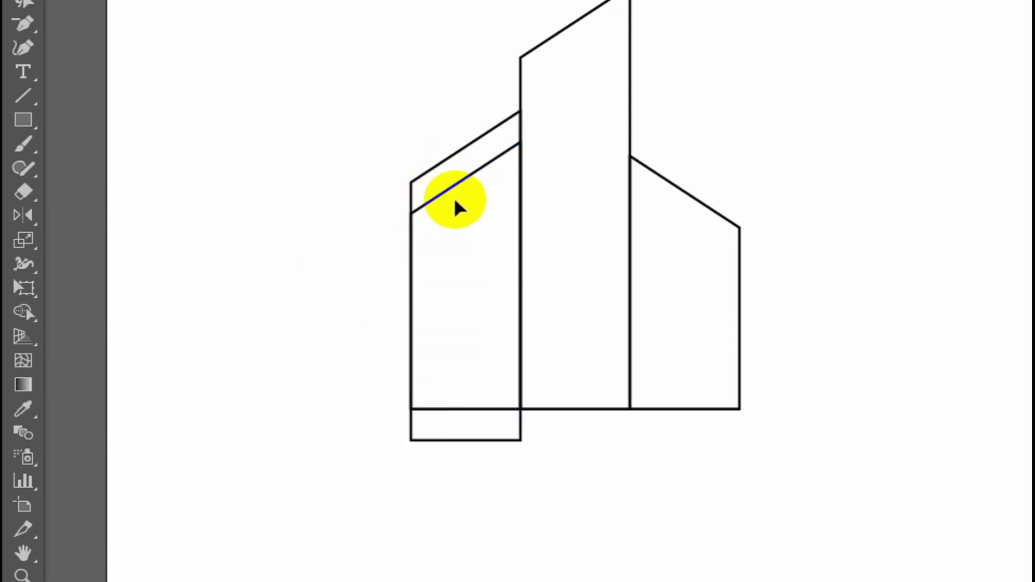
click(411, 308)
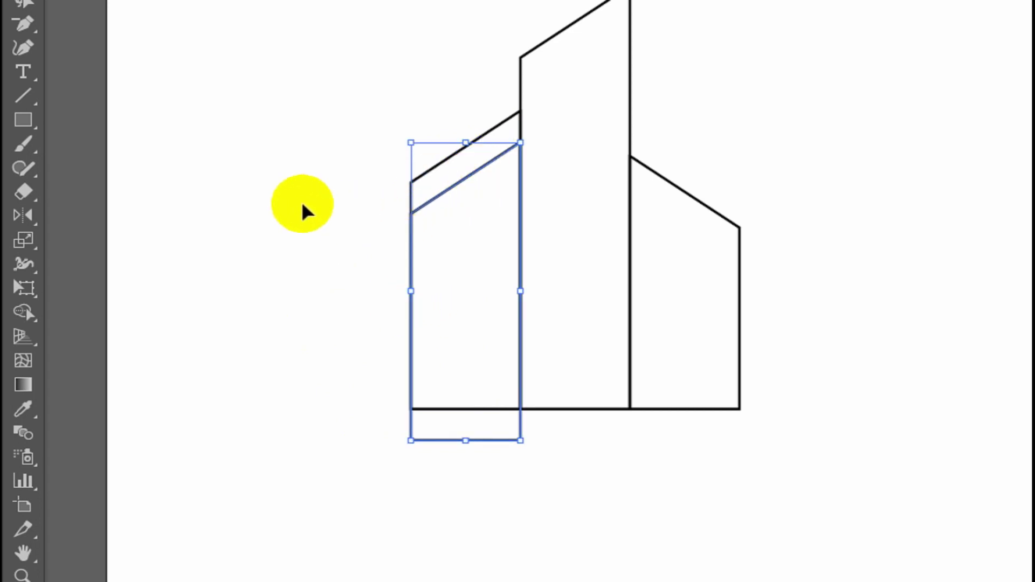
click(305, 212)
Step: Try shifting the lowered copy's left side inward, then undo the change
click(23, 97)
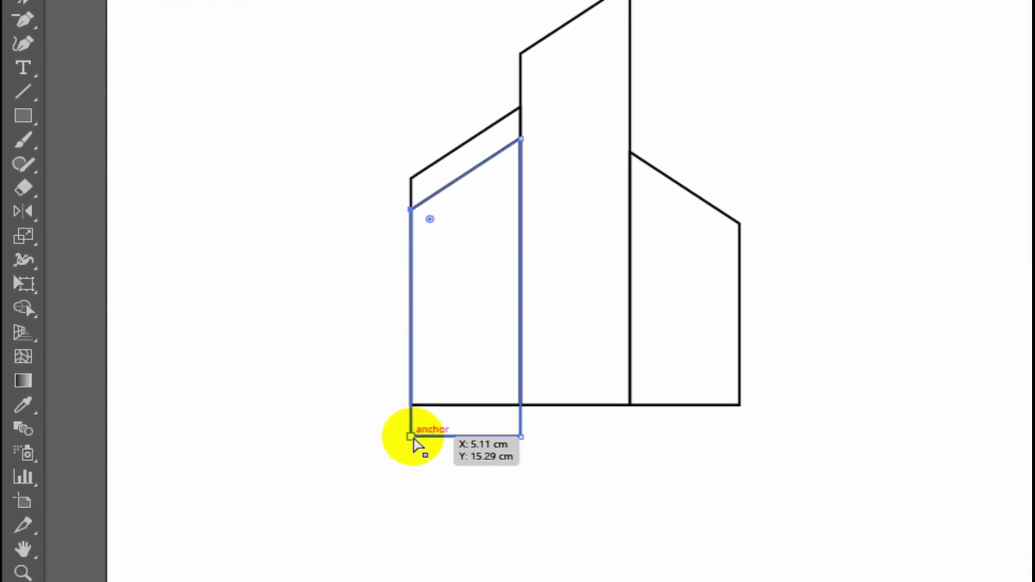
drag(434, 438, 438, 434)
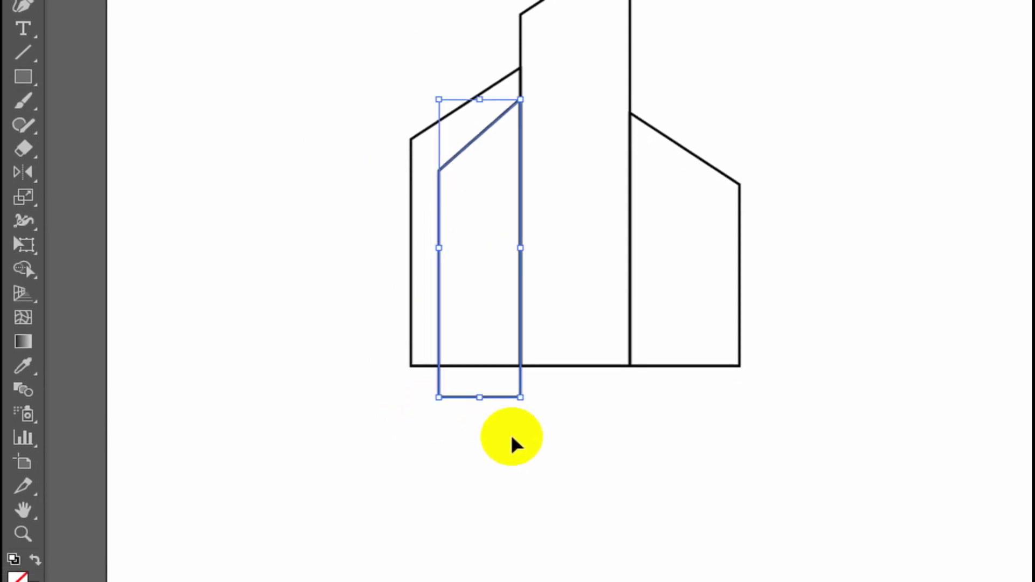
key(ctrl+z)
click(301, 381)
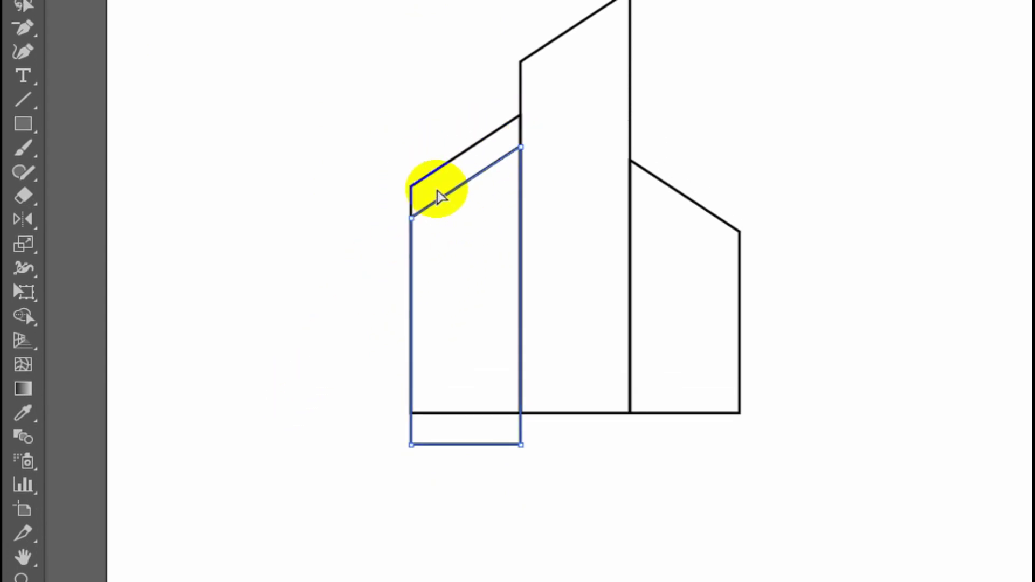
click(23, 163)
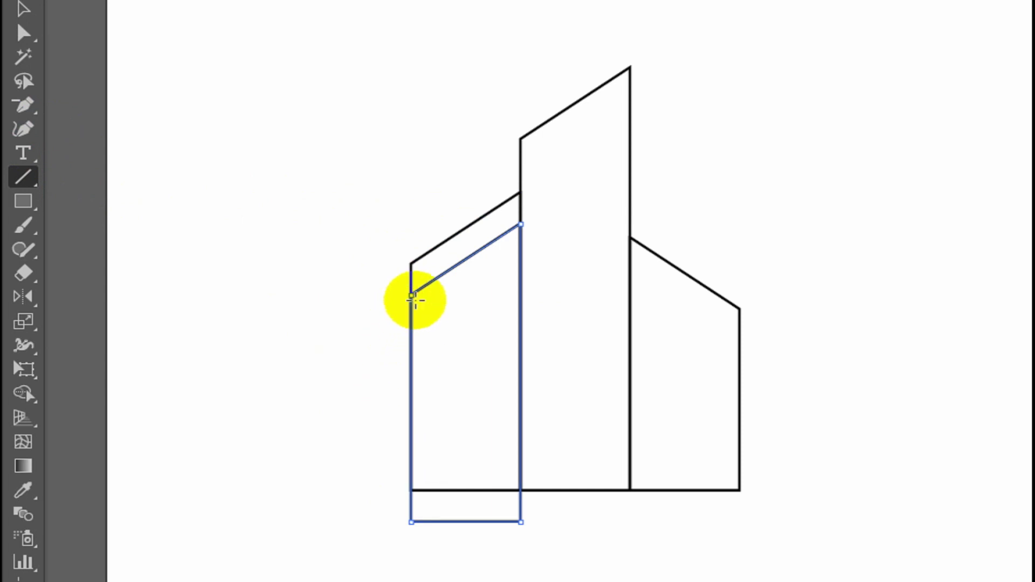
drag(413, 291, 412, 294)
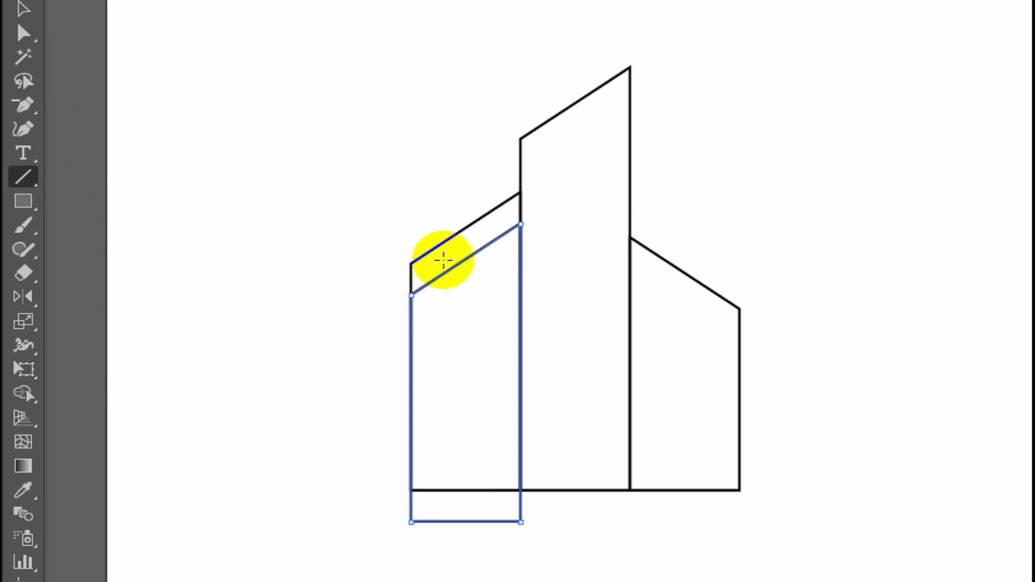
click(23, 33)
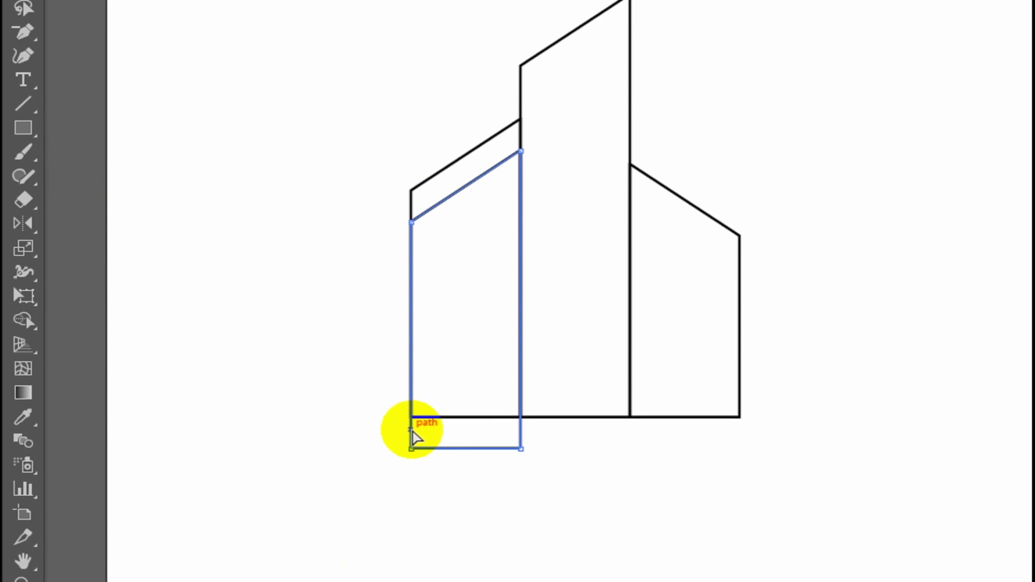
drag(413, 430, 442, 426)
click(375, 239)
drag(441, 221, 442, 206)
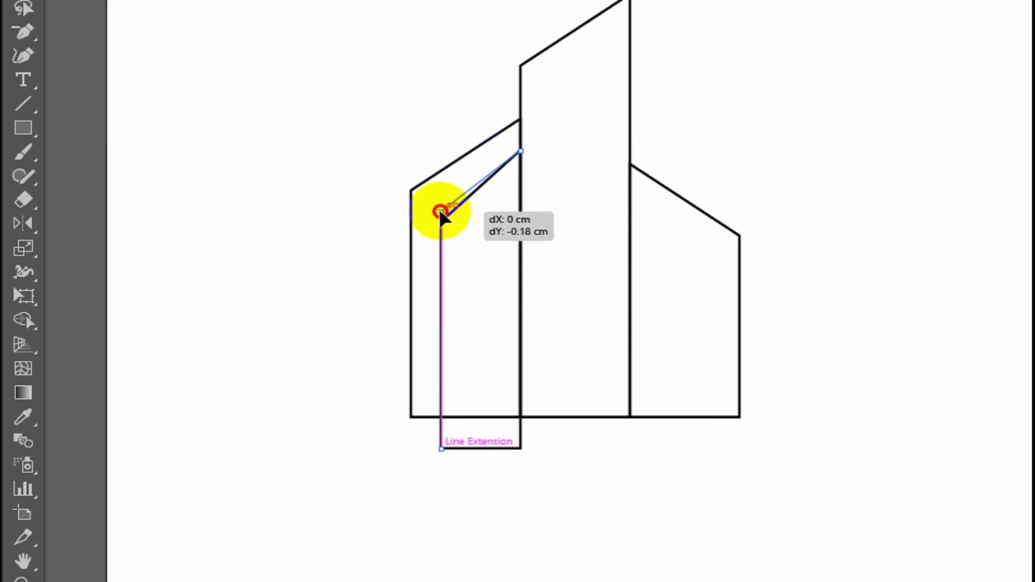
click(303, 283)
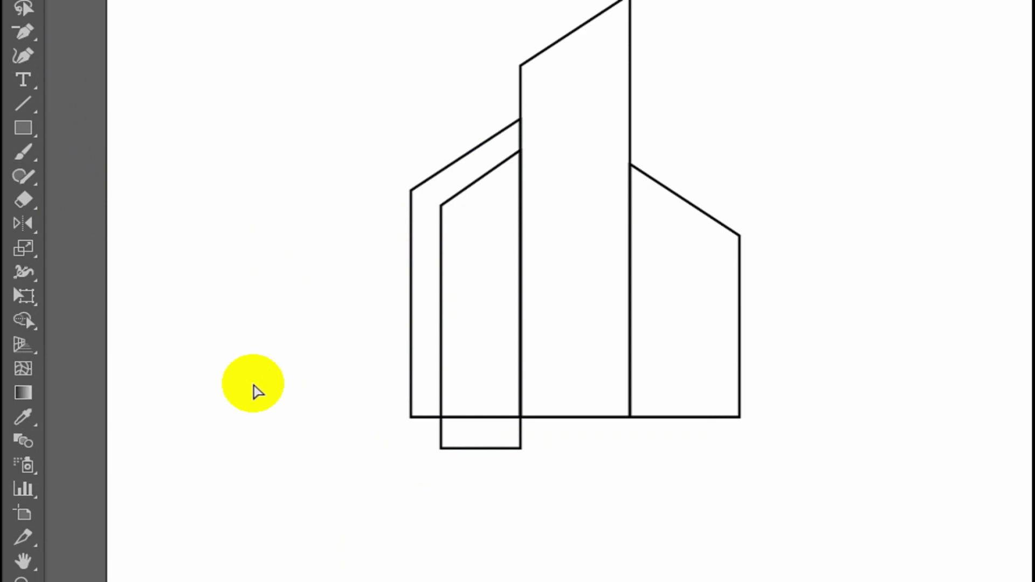
key(ctrl+z)
key(ctrl+z)
click(235, 287)
click(444, 211)
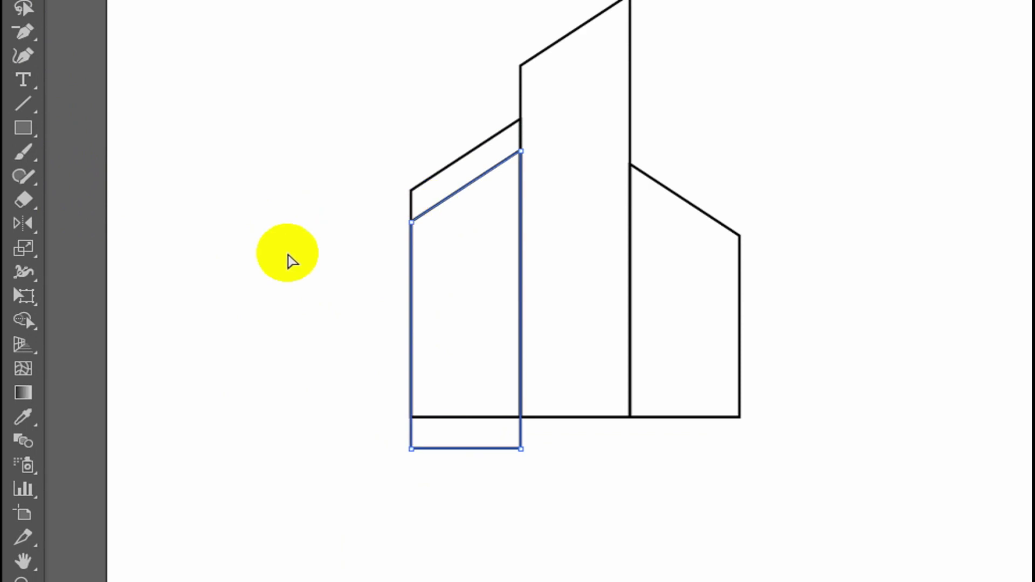
Step: Draw a vertical line from the left building's inner roof edge past its base, then select the left pieces
click(23, 129)
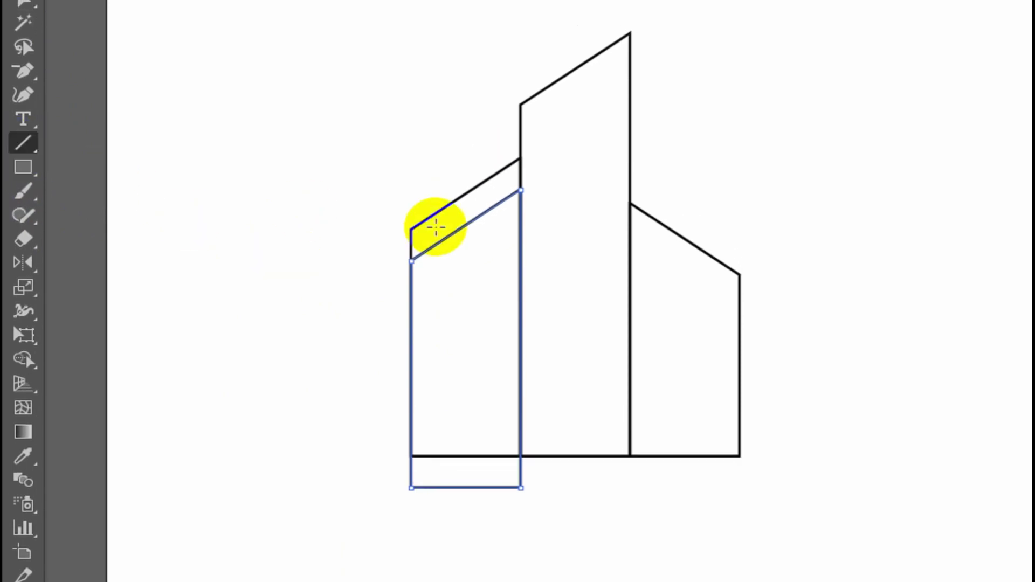
drag(445, 226, 432, 437)
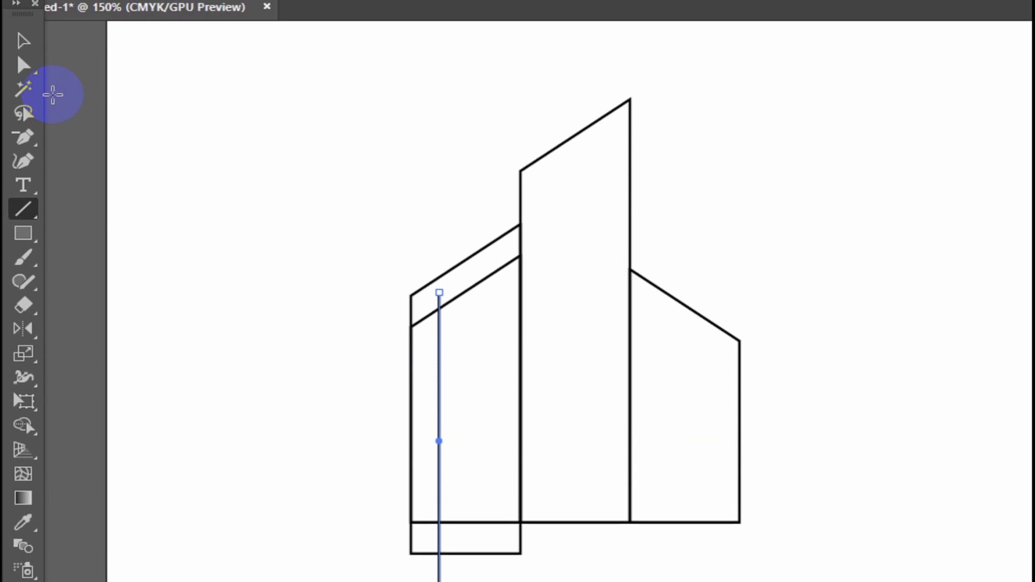
click(23, 115)
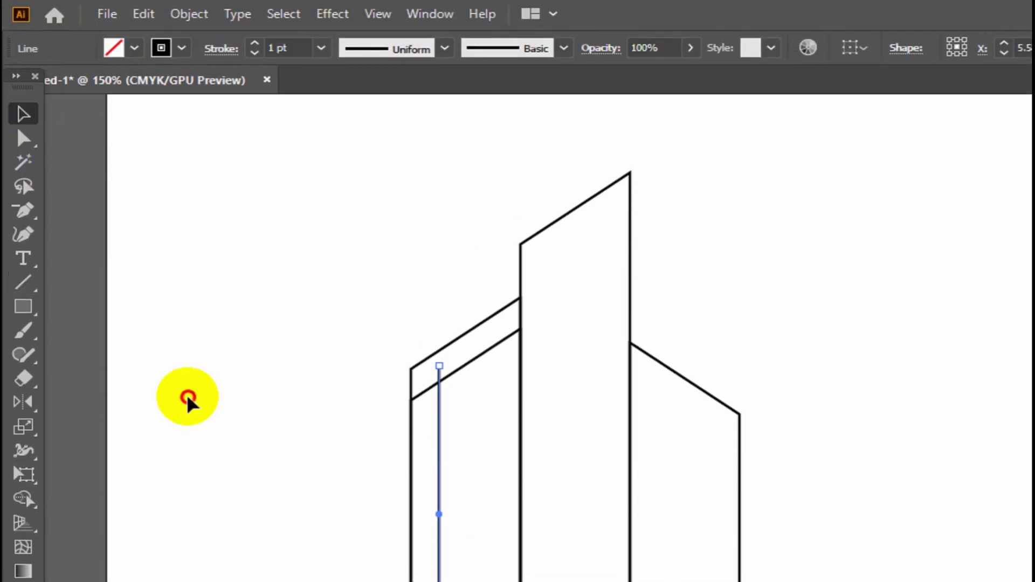
click(188, 401)
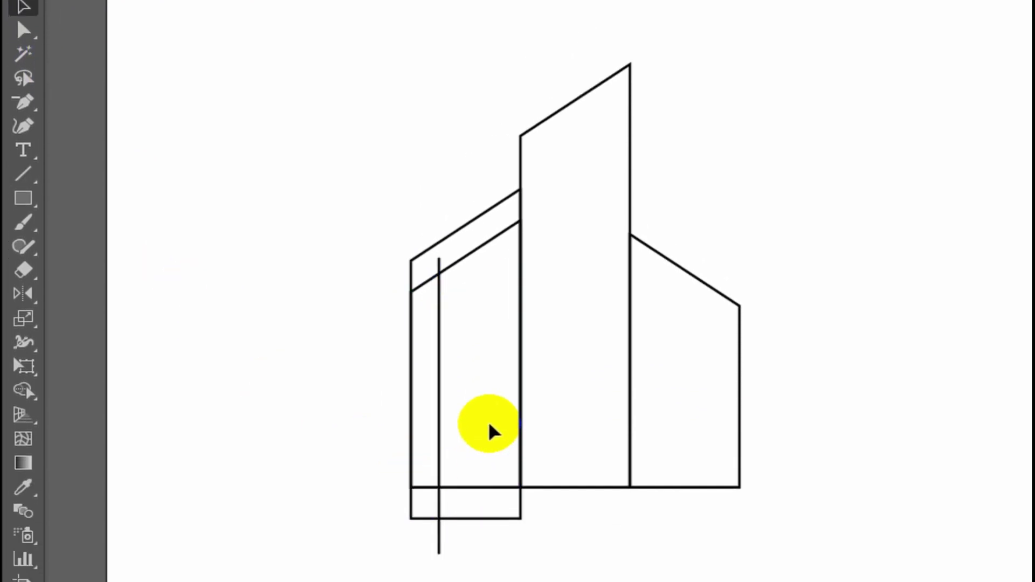
drag(550, 434, 370, 423)
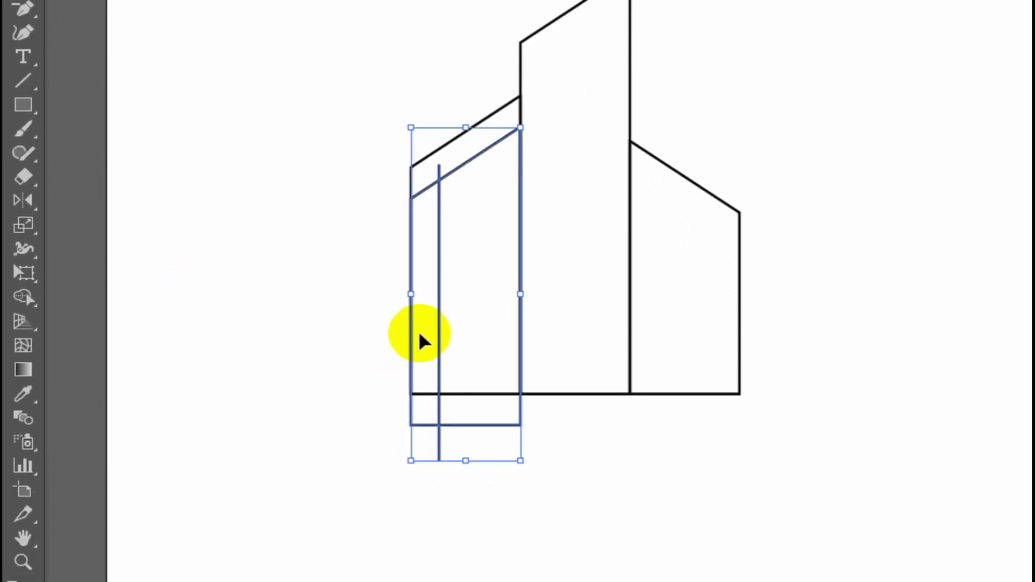
Step: Make the inner region a shape with Shape Builder, then try deleting leftover lines and undo it
click(28, 304)
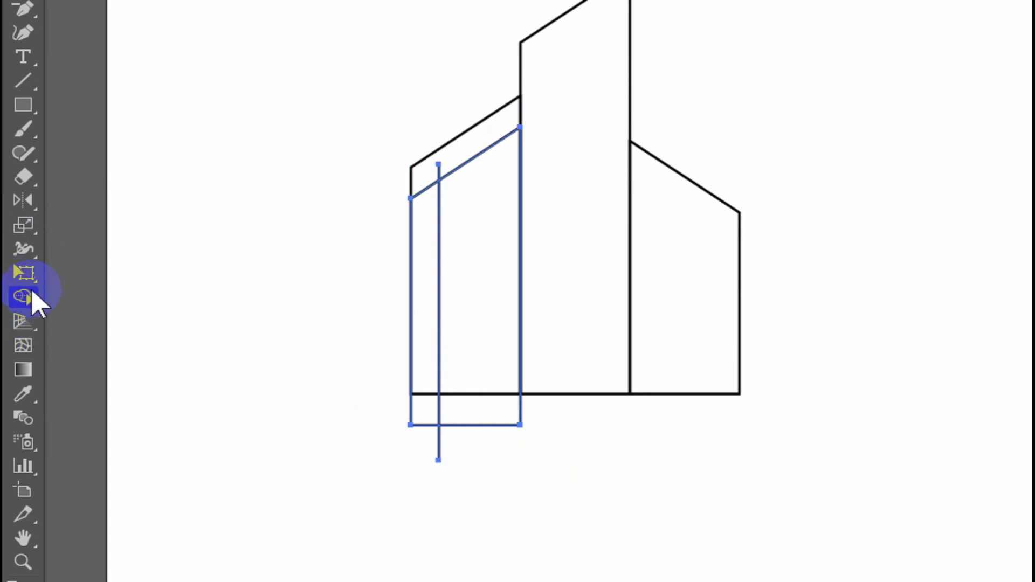
click(493, 243)
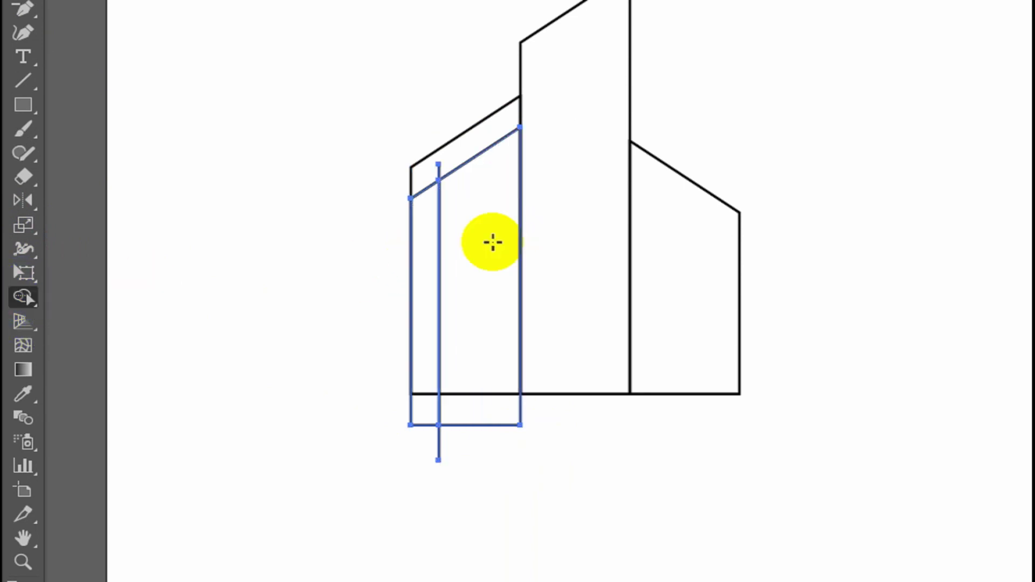
click(28, 132)
click(461, 512)
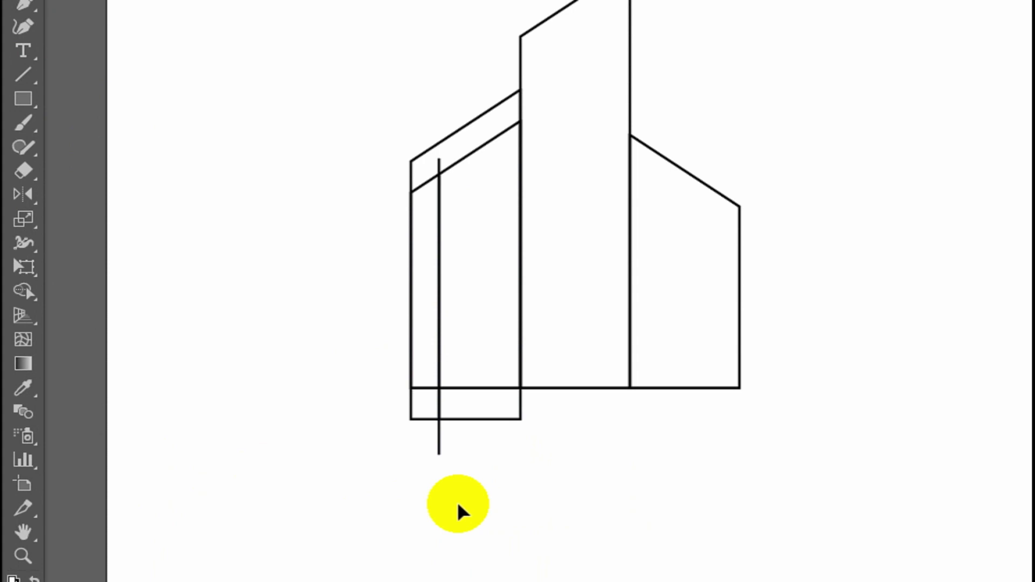
scroll(461, 512, down, 1)
drag(561, 402, 351, 383)
key(Delete)
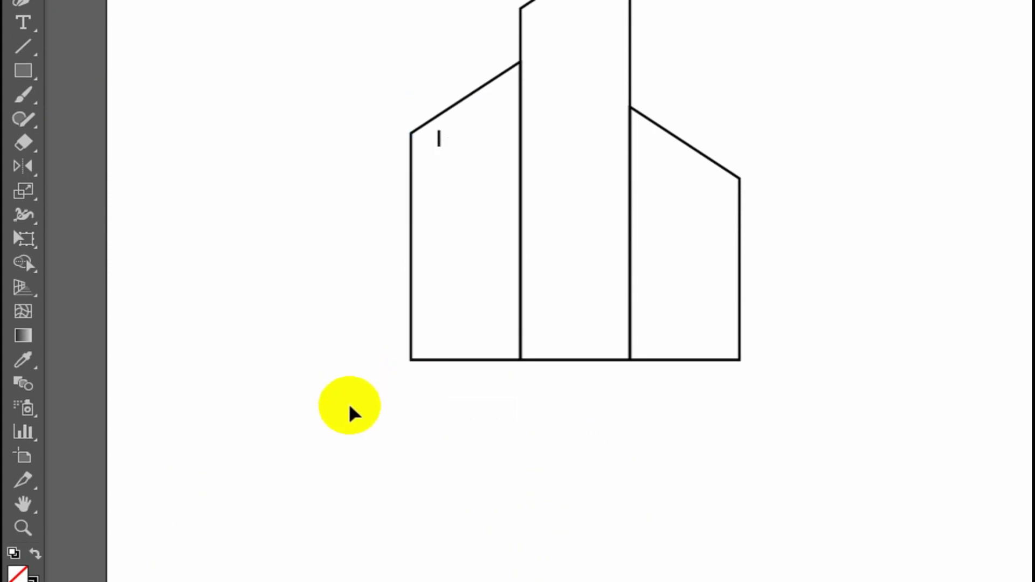
key(ctrl+z)
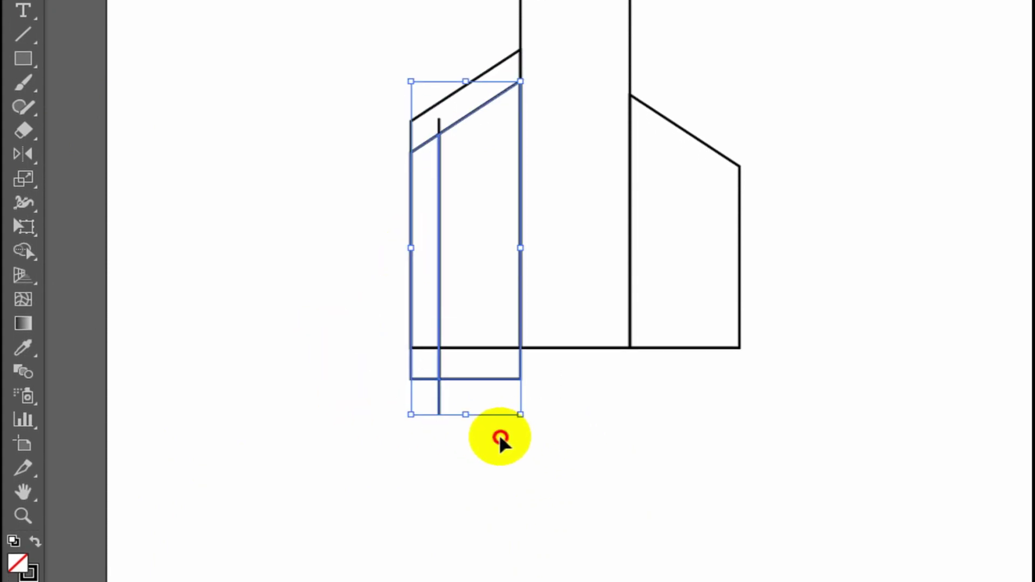
click(474, 394)
Step: Move the slanted-top panel aside to inspect it, undo the move, and regroup the shapes
drag(476, 388, 336, 405)
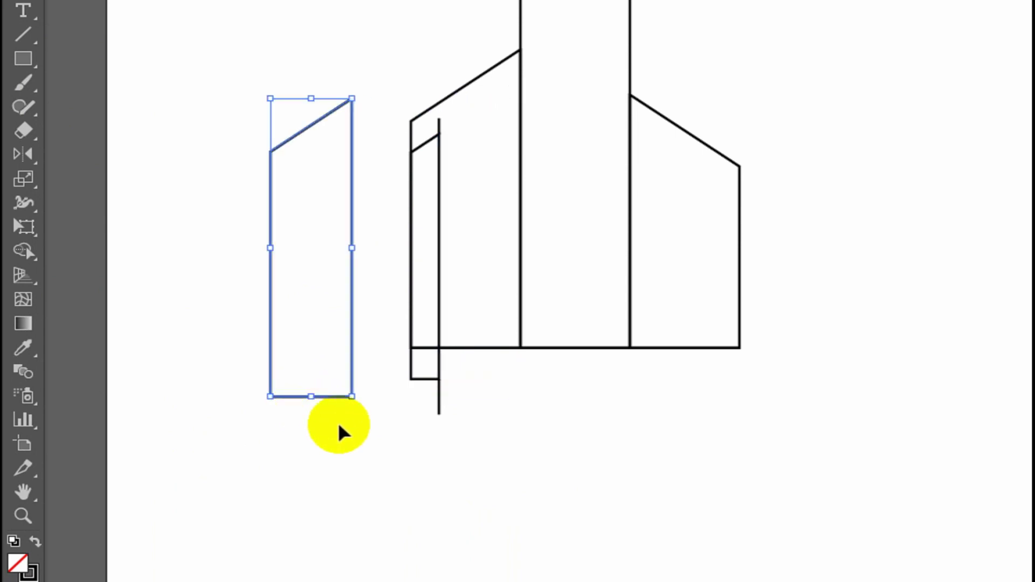
key(a)
key(ctrl+z)
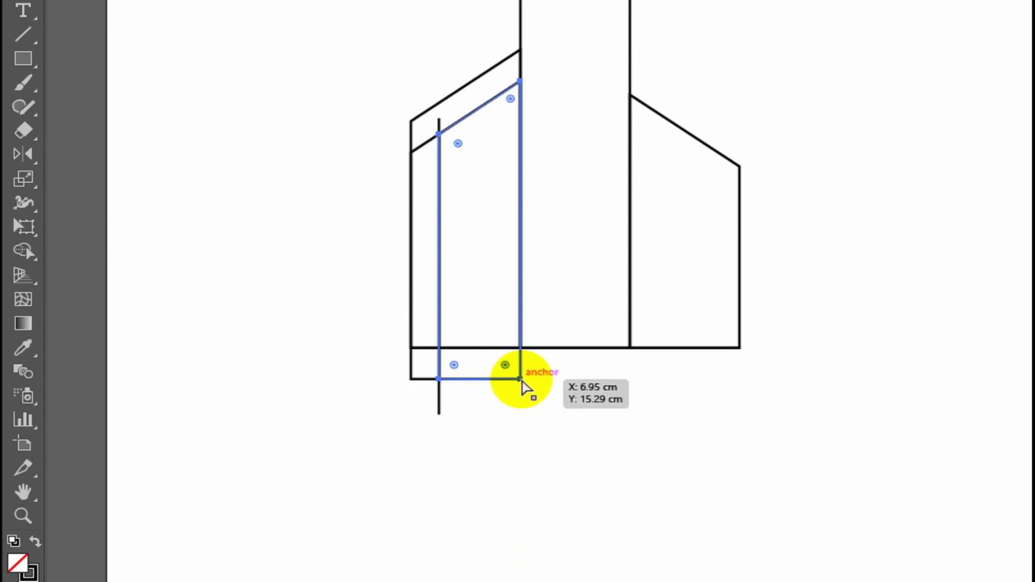
click(517, 429)
mouse_move(501, 398)
mouse_down()
mouse_move(513, 411)
mouse_move(386, 254)
mouse_up()
key(v)
Step: Split the inner panel out with Shape Builder and delete the stray leftover lines
drag(351, 101, 478, 469)
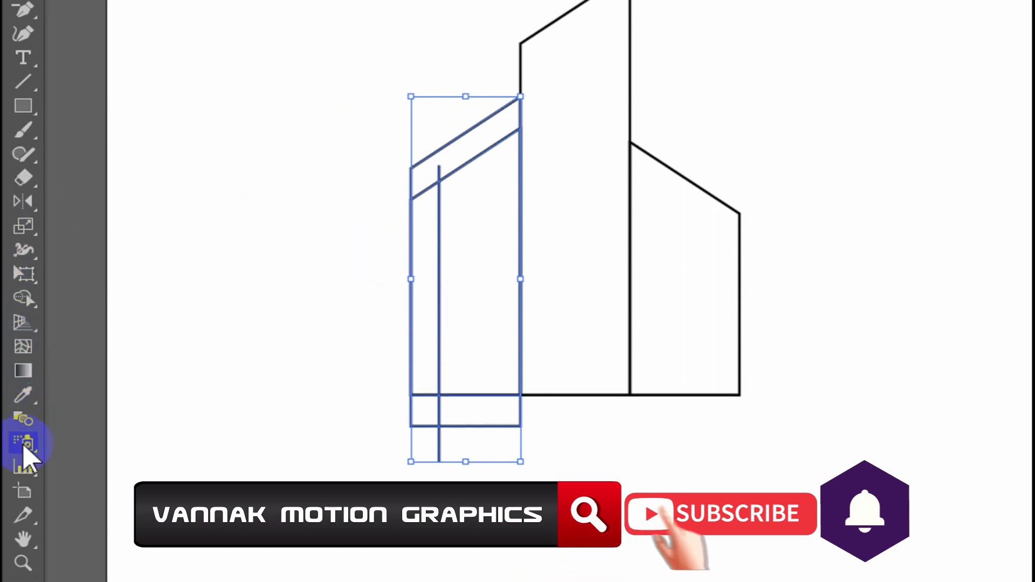
click(21, 264)
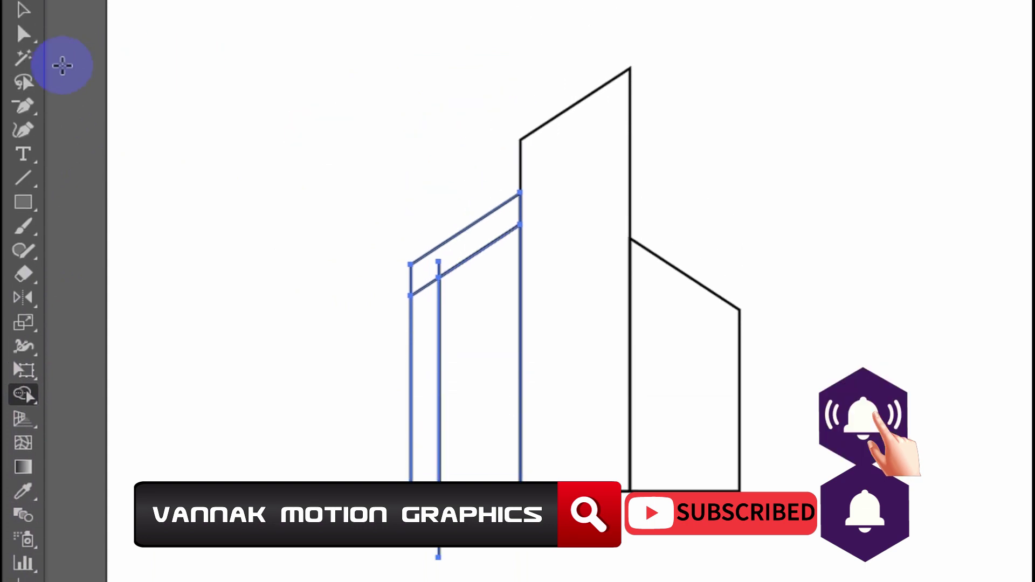
click(239, 187)
drag(539, 488, 404, 434)
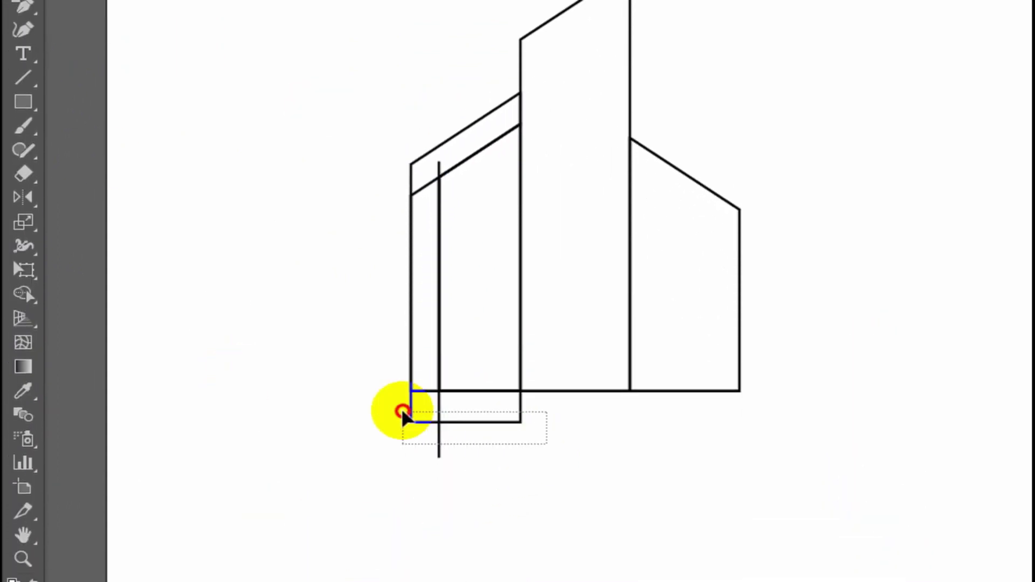
drag(439, 154, 319, 194)
key(Delete)
click(440, 186)
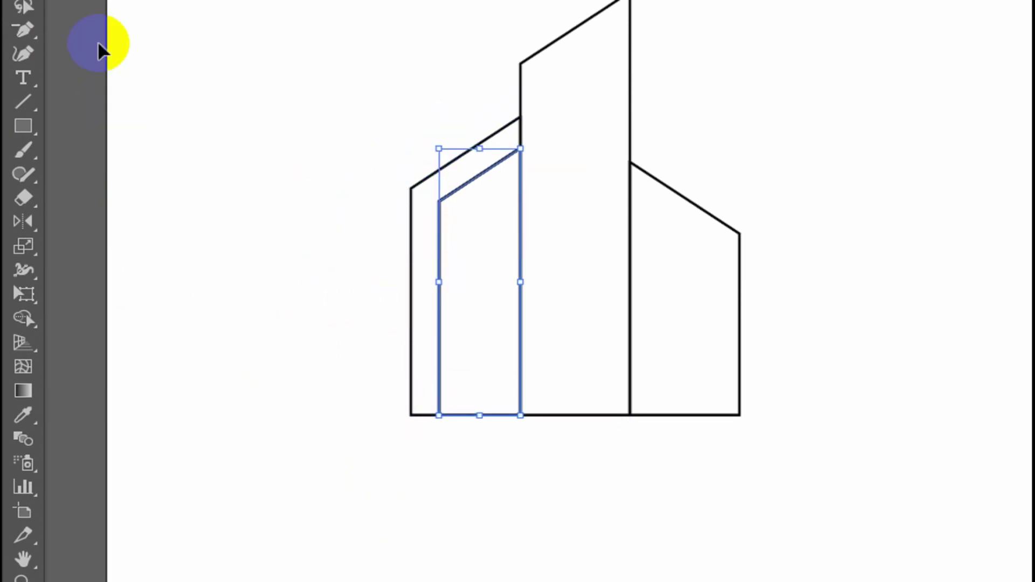
Step: Fill the left building's inset slant-topped panel with a light purple swatch
click(131, 43)
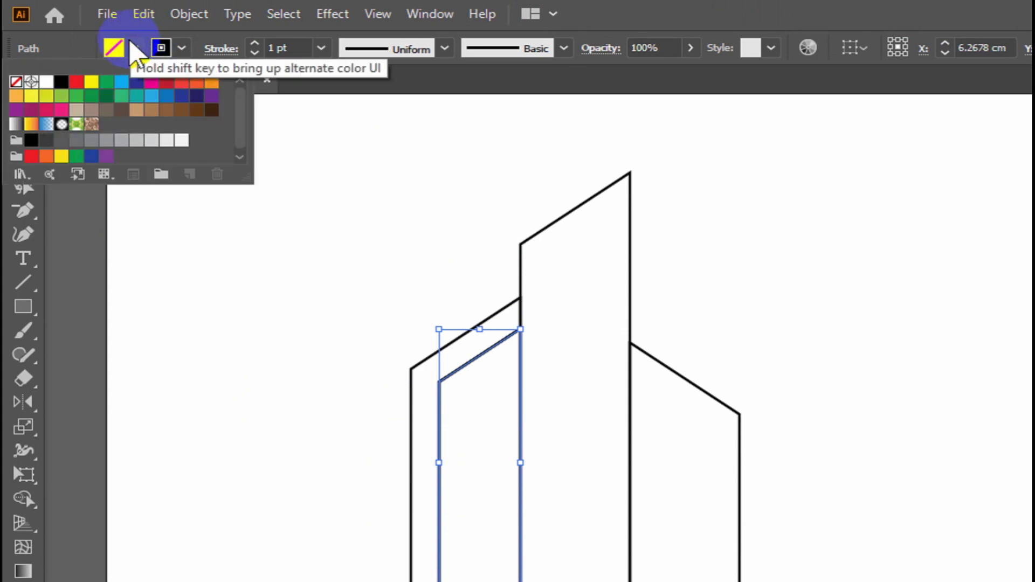
click(213, 98)
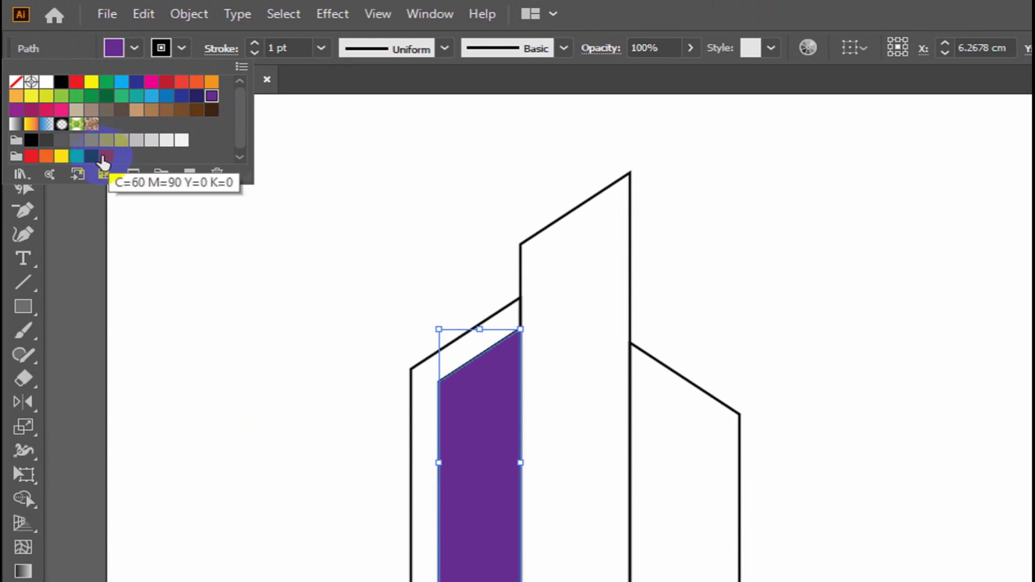
click(105, 157)
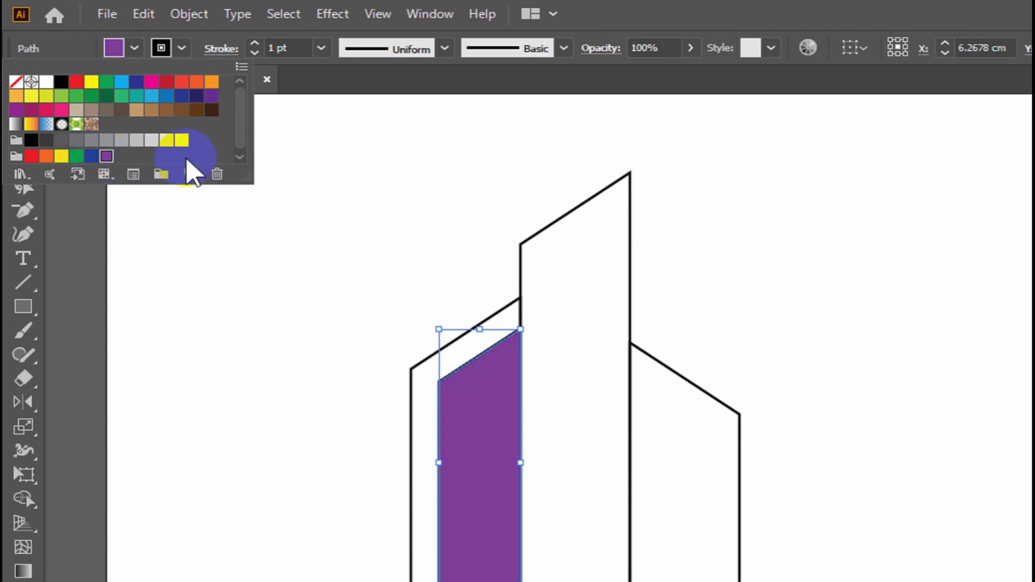
click(318, 397)
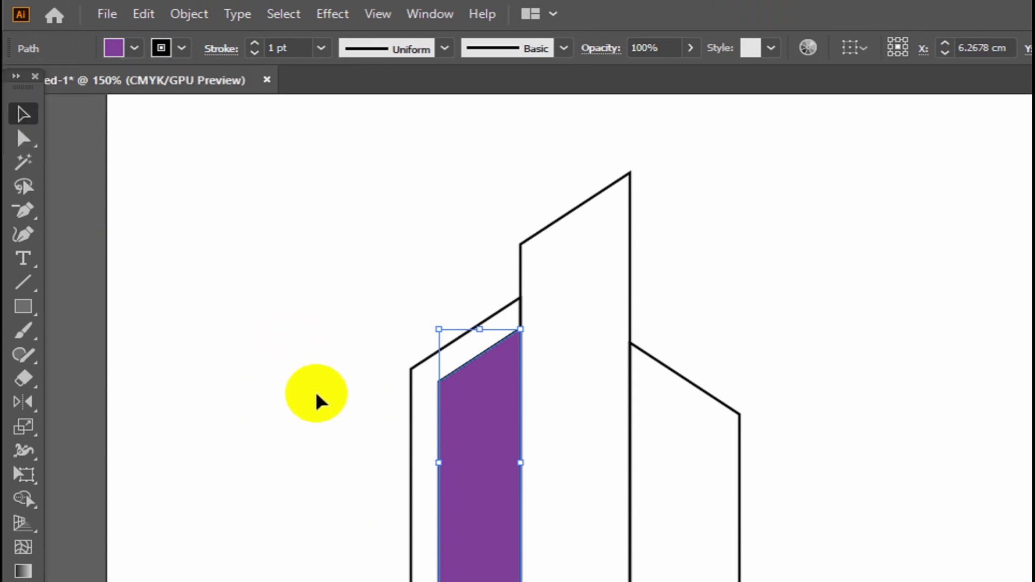
click(334, 447)
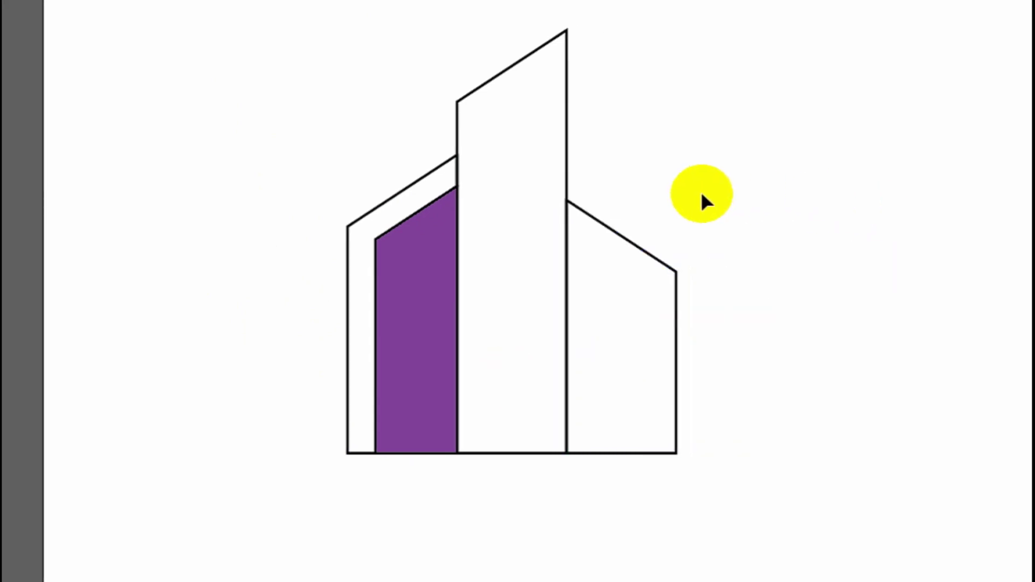
click(429, 265)
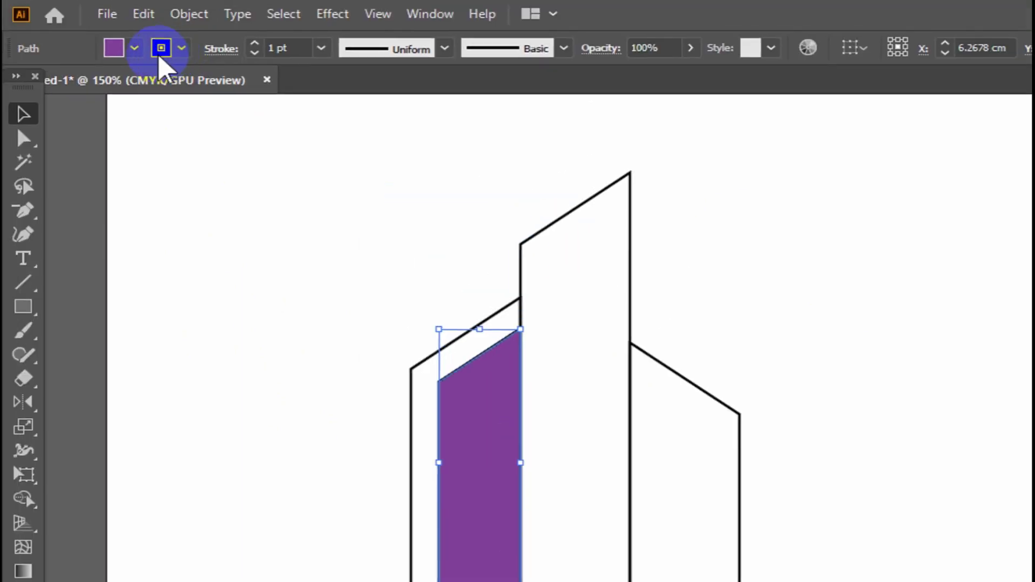
click(268, 455)
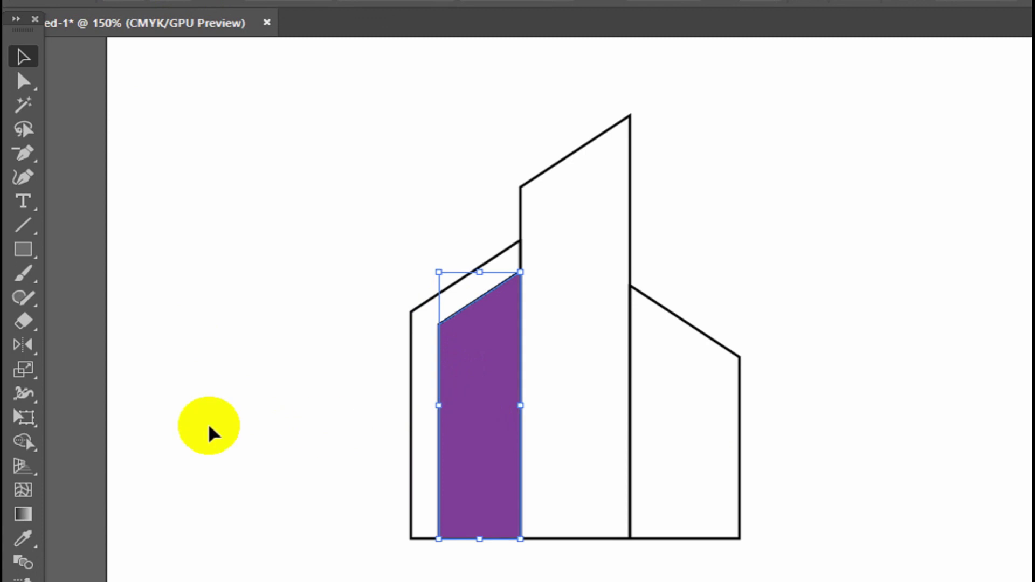
Step: Make a vertically reflected copy of the purple panel around the middle building's edge
click(27, 350)
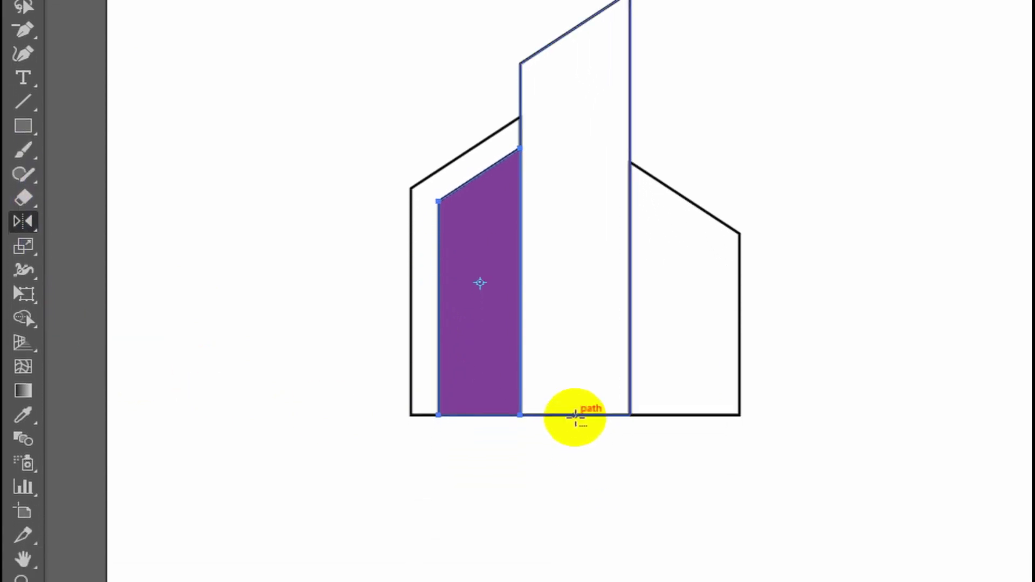
alt+click(576, 415)
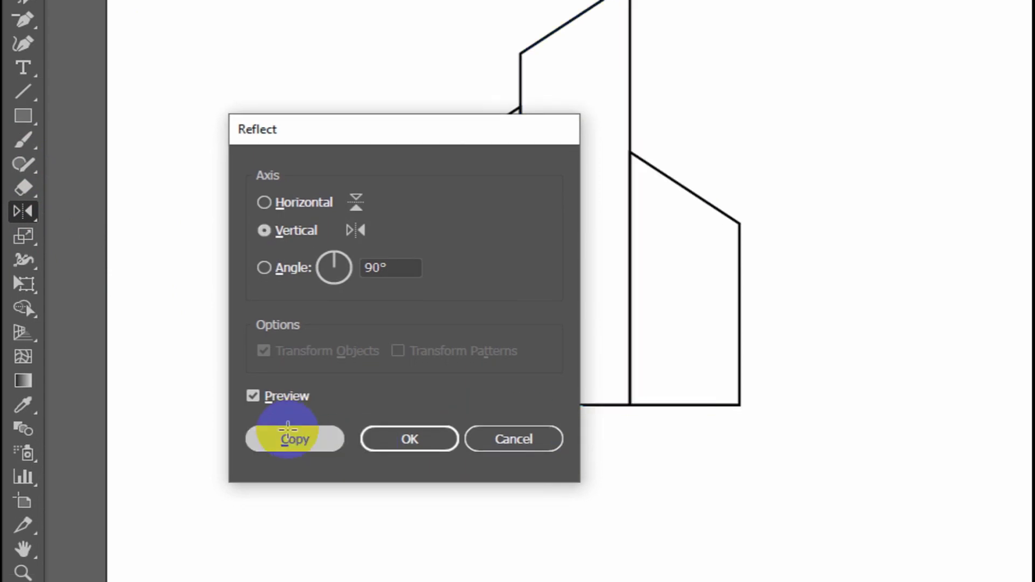
click(293, 439)
click(23, 26)
click(482, 526)
drag(672, 323, 919, 324)
click(796, 442)
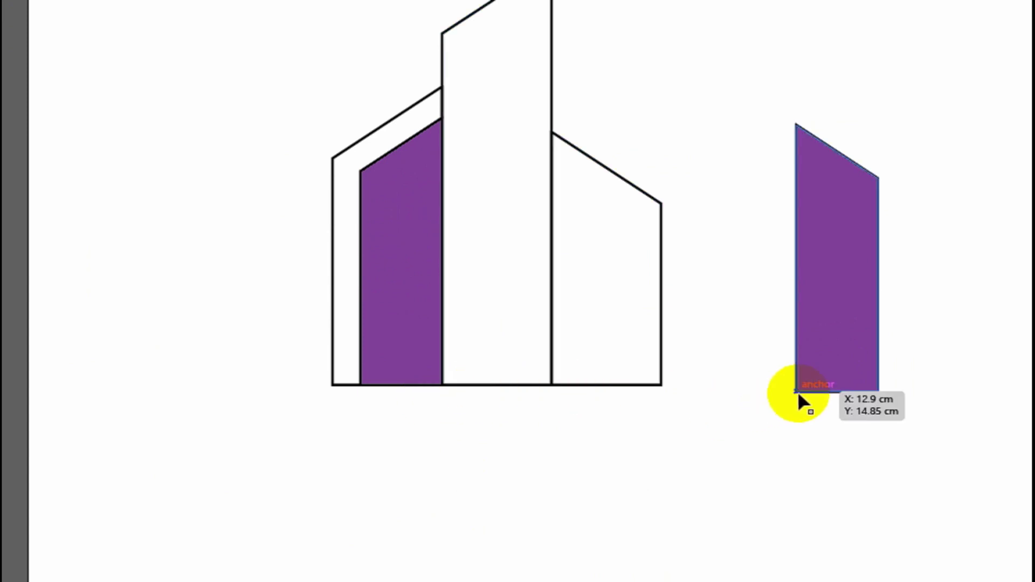
Step: Place the mirrored panel inside the right building, nudged so its bottom extends below the base
mouse_move(797, 393)
mouse_down()
mouse_move(550, 385)
mouse_move(744, 428)
mouse_up()
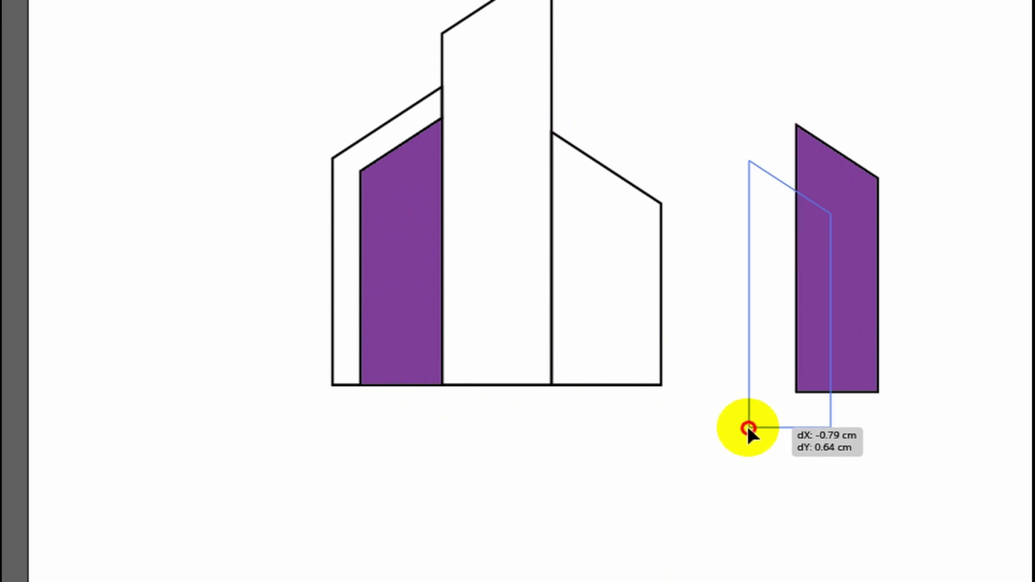
mouse_move(744, 429)
mouse_down()
mouse_move(565, 416)
mouse_move(723, 436)
mouse_move(551, 376)
mouse_up()
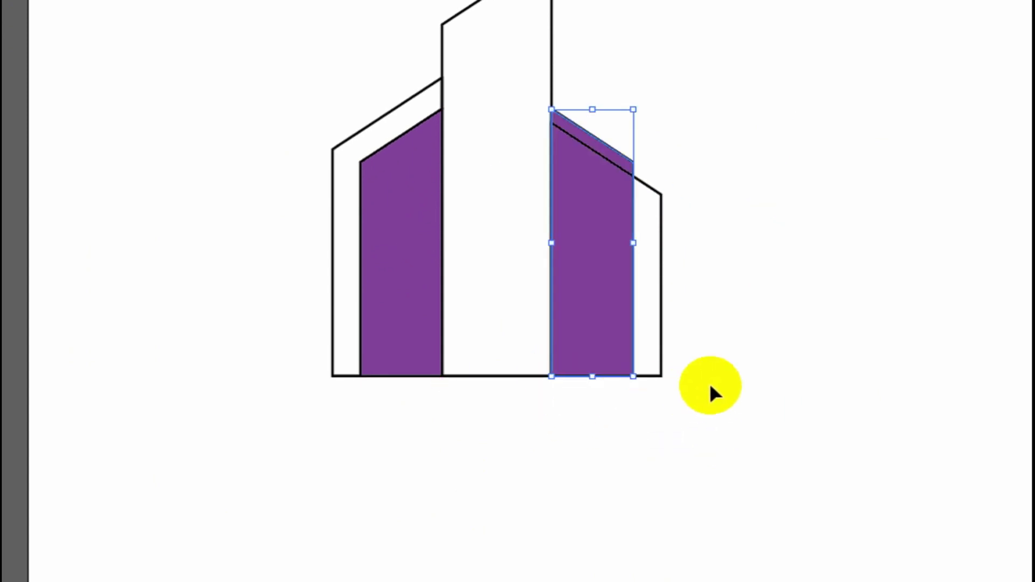
key(Down)
key(Down)
key(Down)
key(Down)
key(Down)
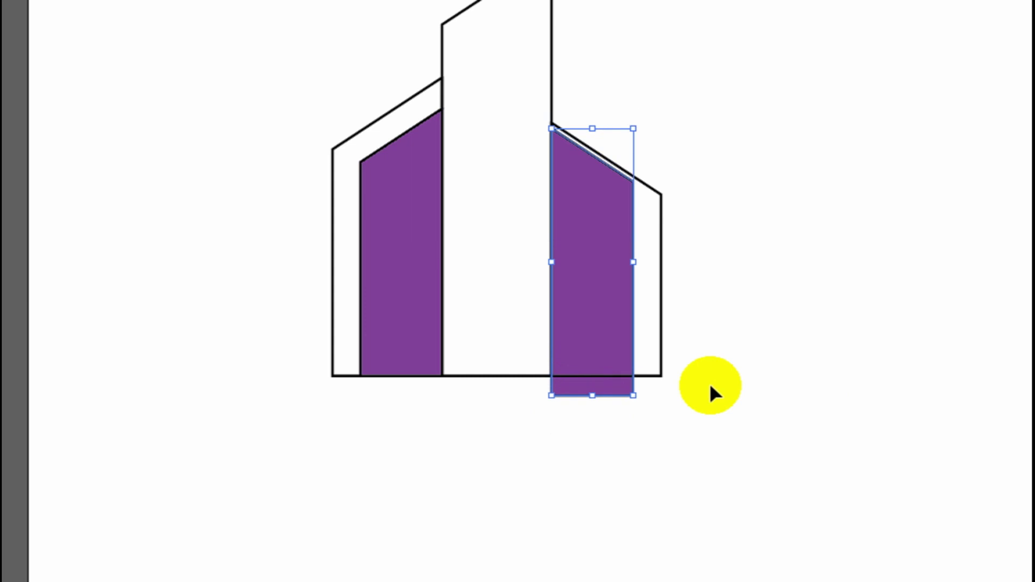
key(Down)
key(Down)
key(Down)
key(Down)
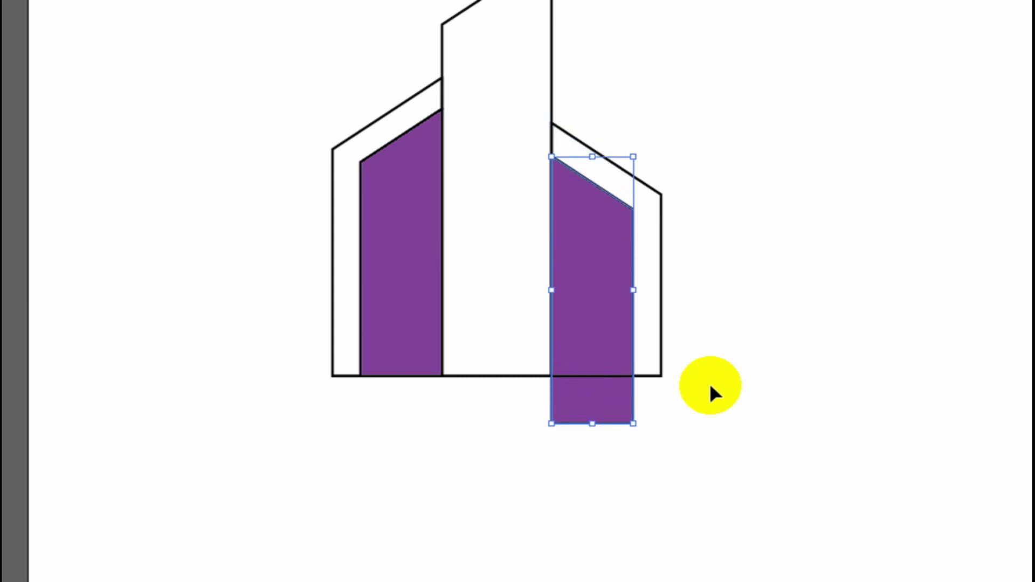
key(Up)
scroll(709, 381, down, 1)
click(651, 435)
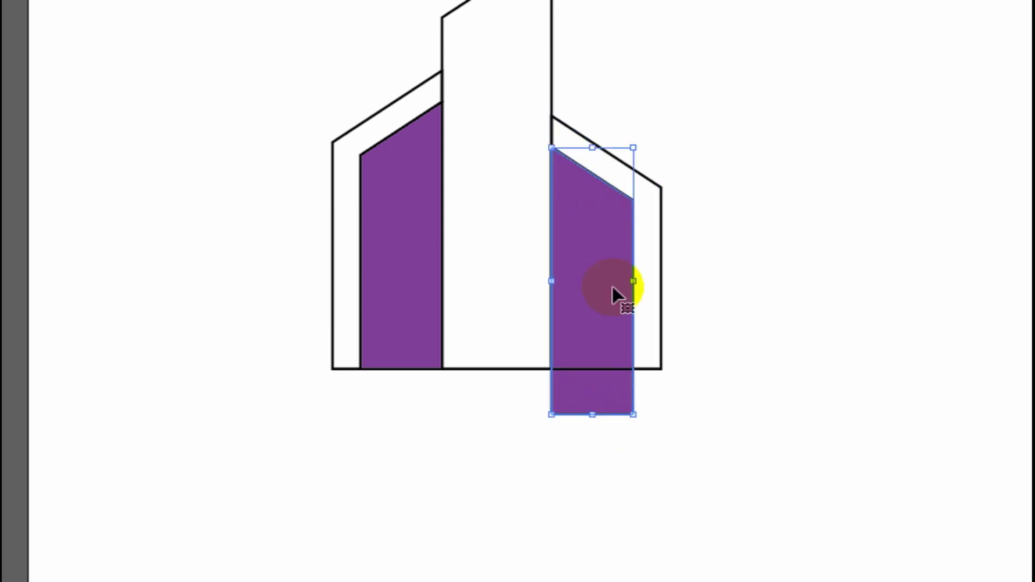
key(Up)
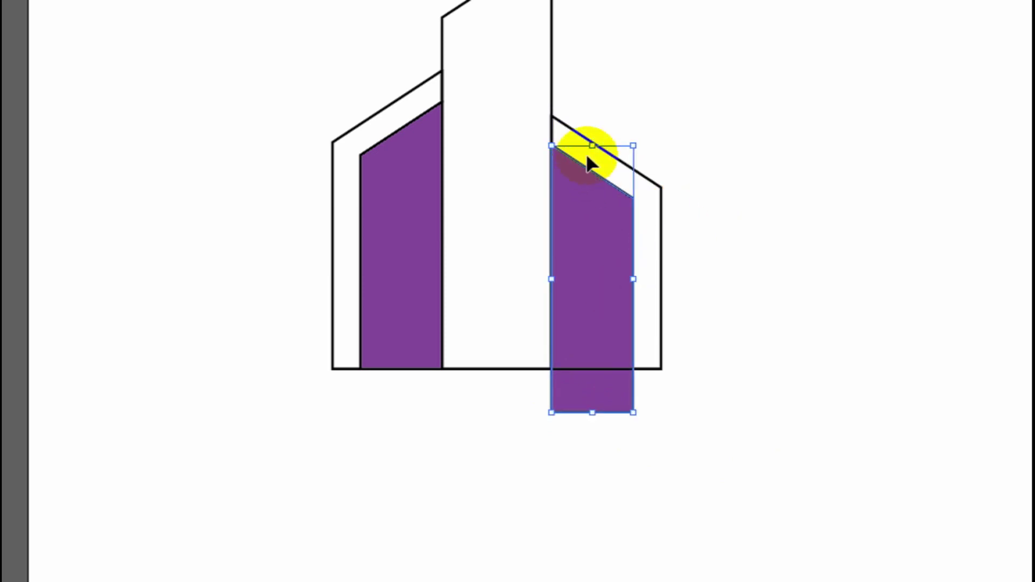
click(674, 423)
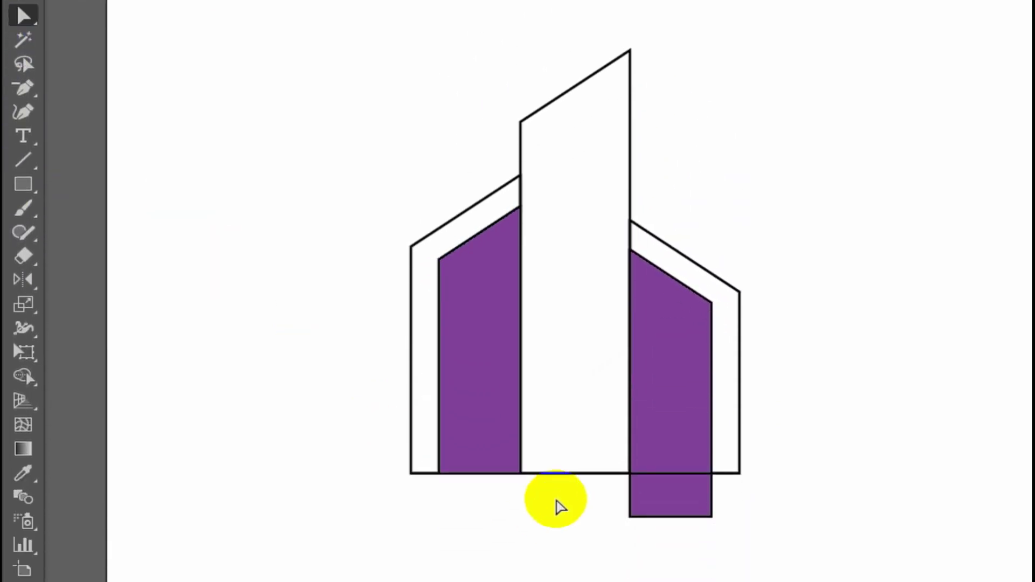
Step: Drag the right purple panel's two bottom anchors up flush with the black baseline
drag(596, 396, 722, 418)
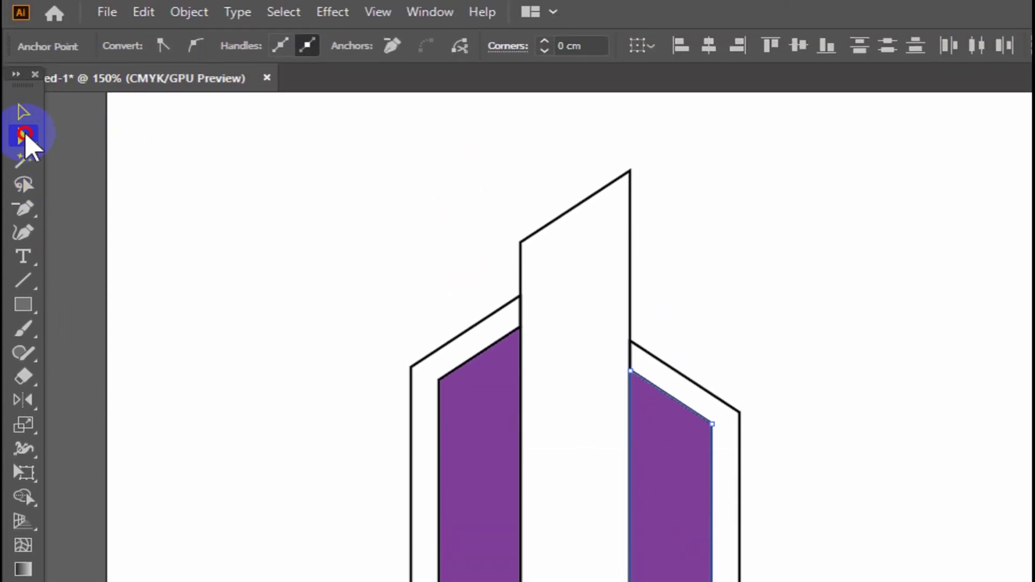
click(46, 139)
click(69, 139)
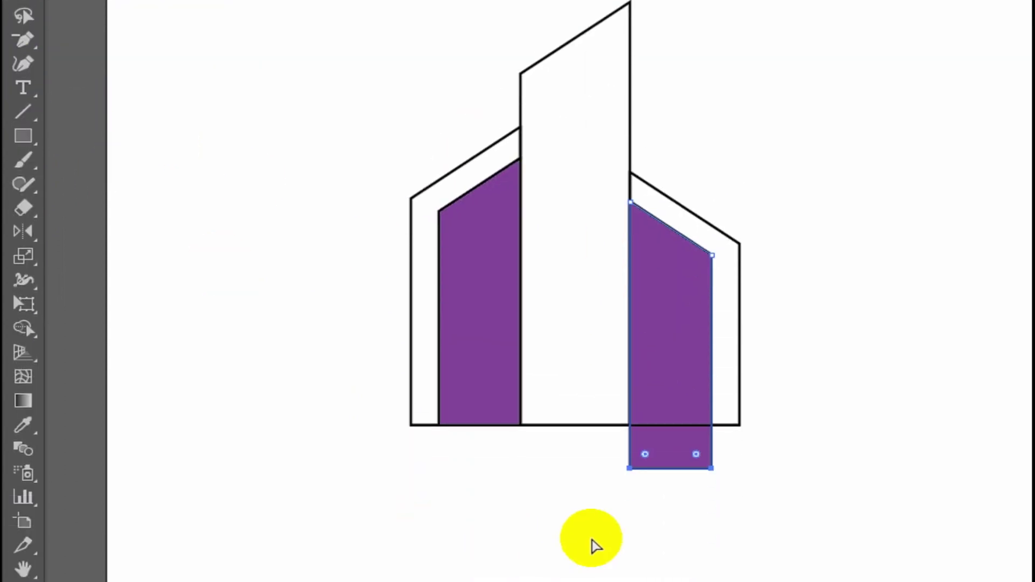
drag(748, 421, 661, 401)
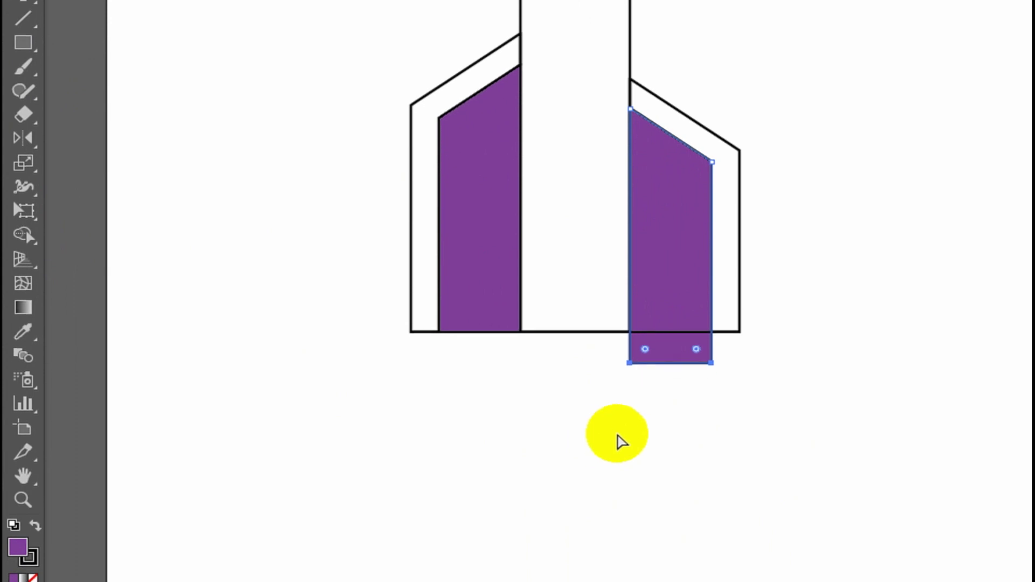
drag(628, 364, 629, 333)
click(645, 391)
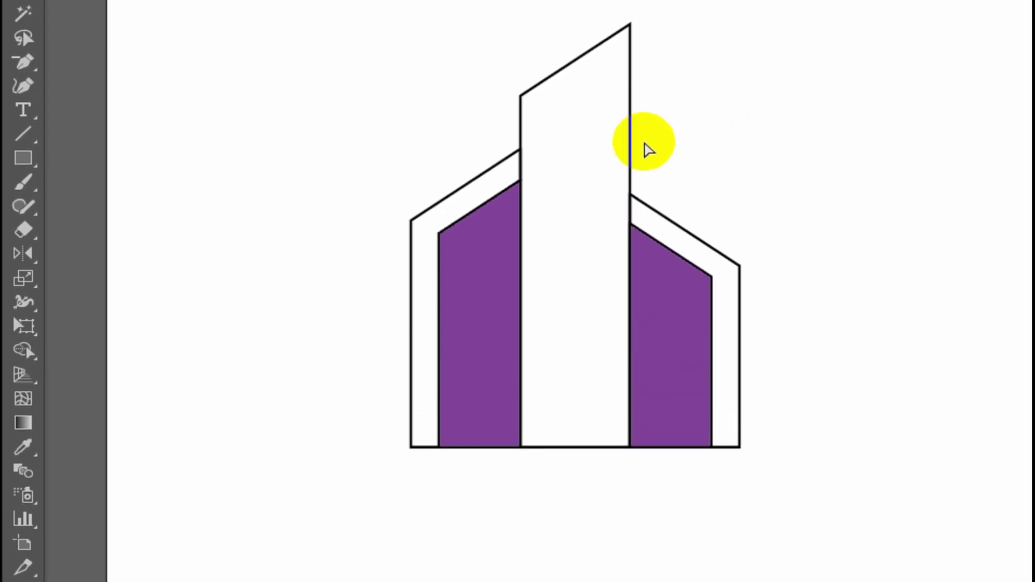
Step: Copy the left purple fill into the tall building, snapped to its right edge and nudged up
click(479, 307)
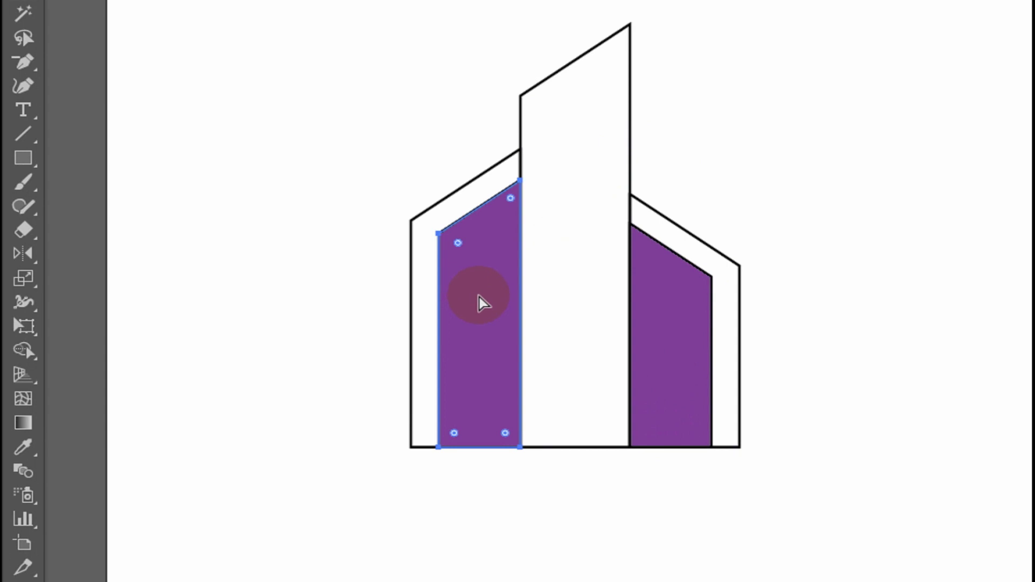
drag(488, 318, 588, 195)
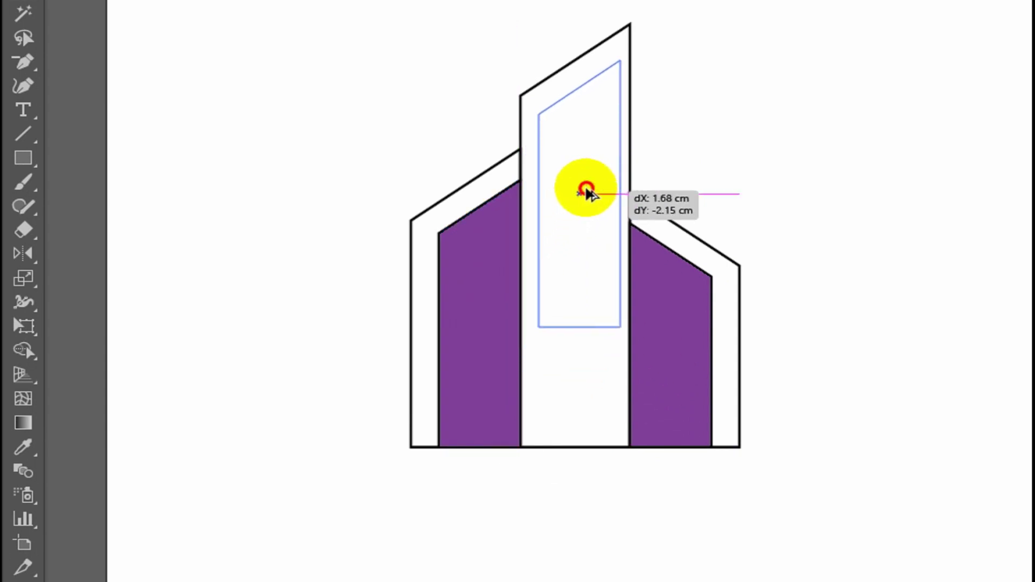
drag(587, 190, 595, 190)
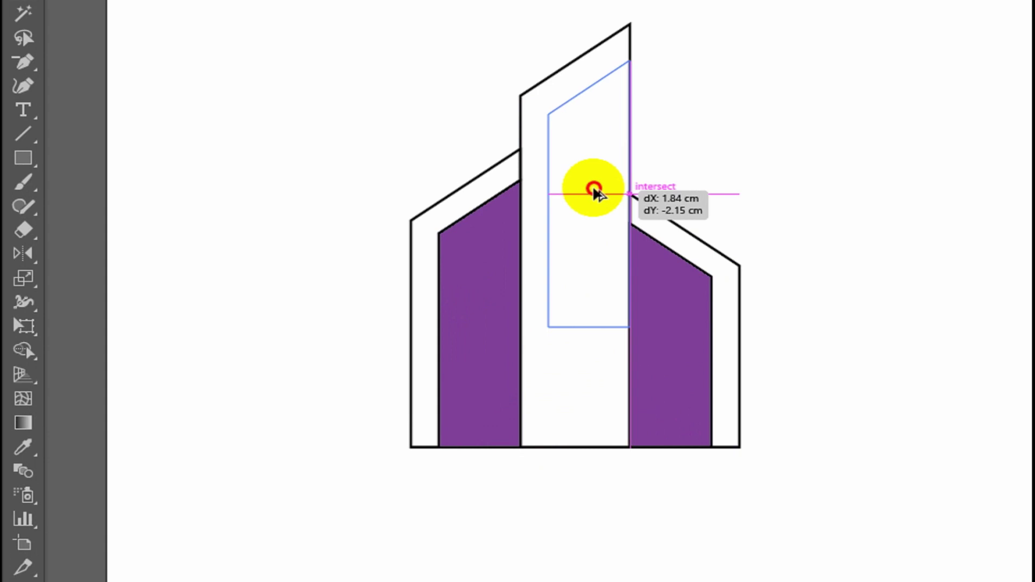
drag(593, 189, 594, 190)
key(Up)
key(Up)
key(Up)
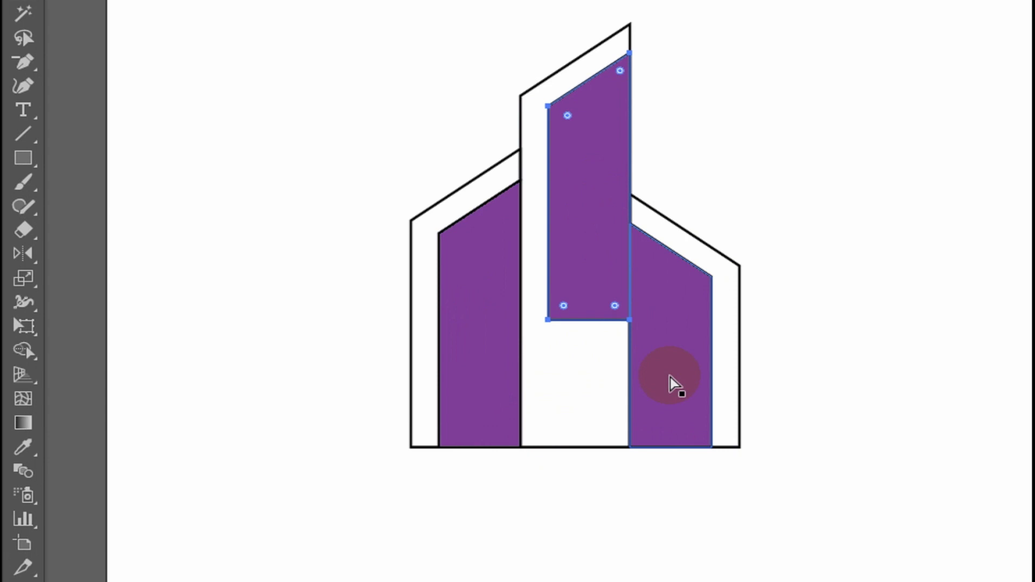
click(655, 320)
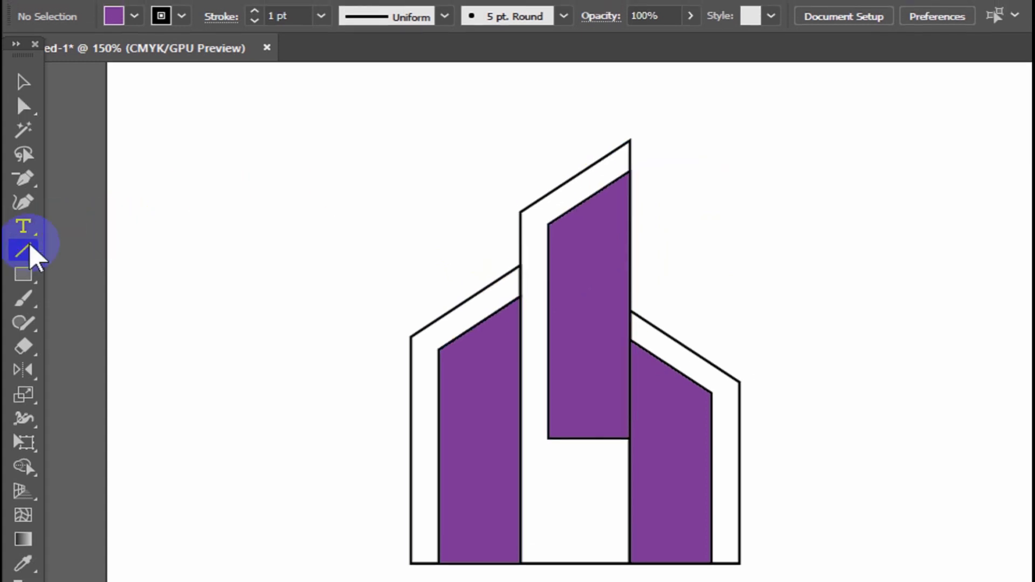
Step: Add a short reference line at the tall building's top corner and nudge the middle fill upward
mouse_move(289, 238)
mouse_down()
mouse_move(289, 288)
mouse_move(520, 326)
mouse_move(769, 301)
mouse_move(638, 200)
mouse_up()
click(23, 114)
click(780, 309)
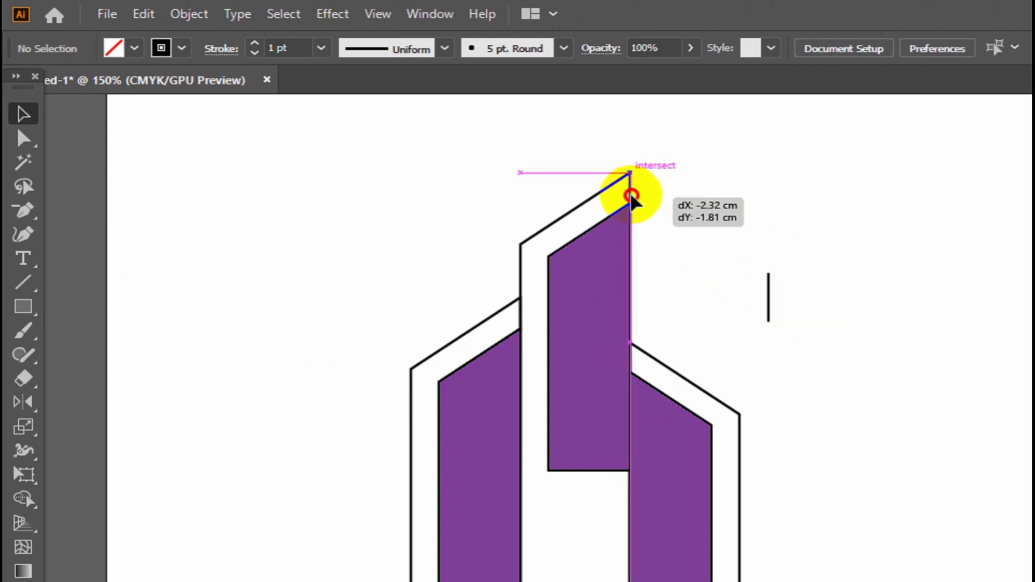
drag(611, 260, 611, 273)
click(608, 273)
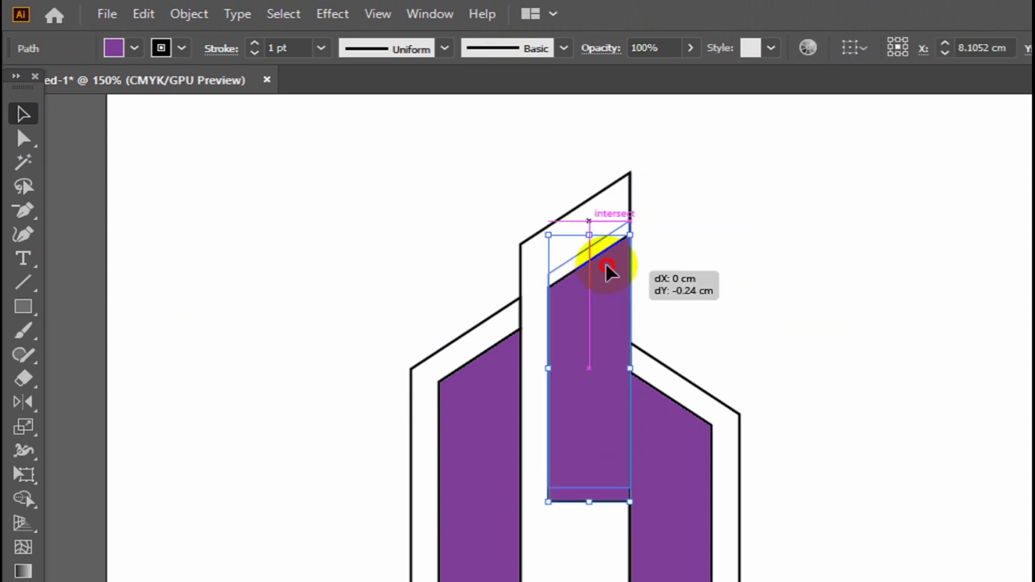
click(686, 162)
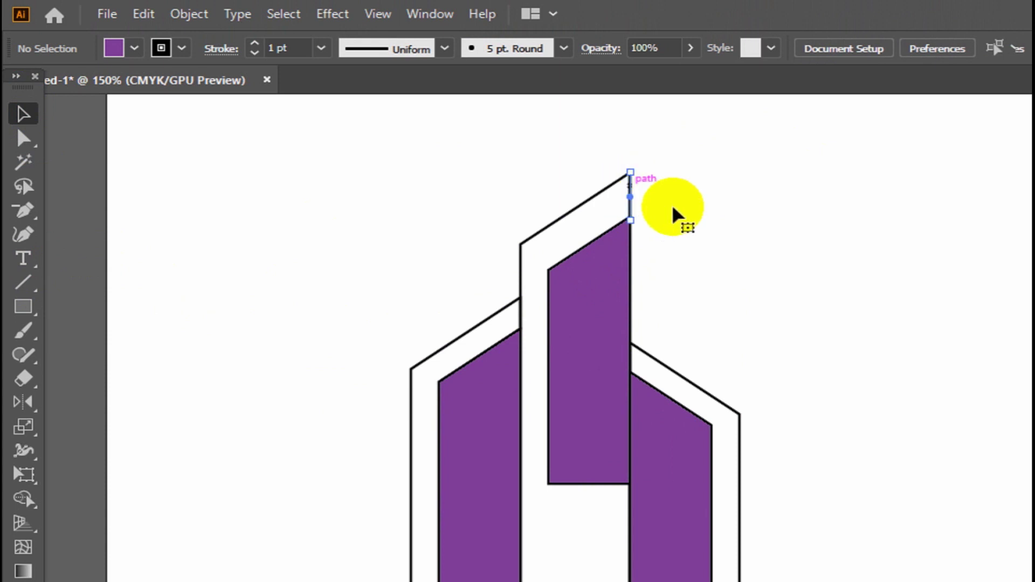
click(630, 211)
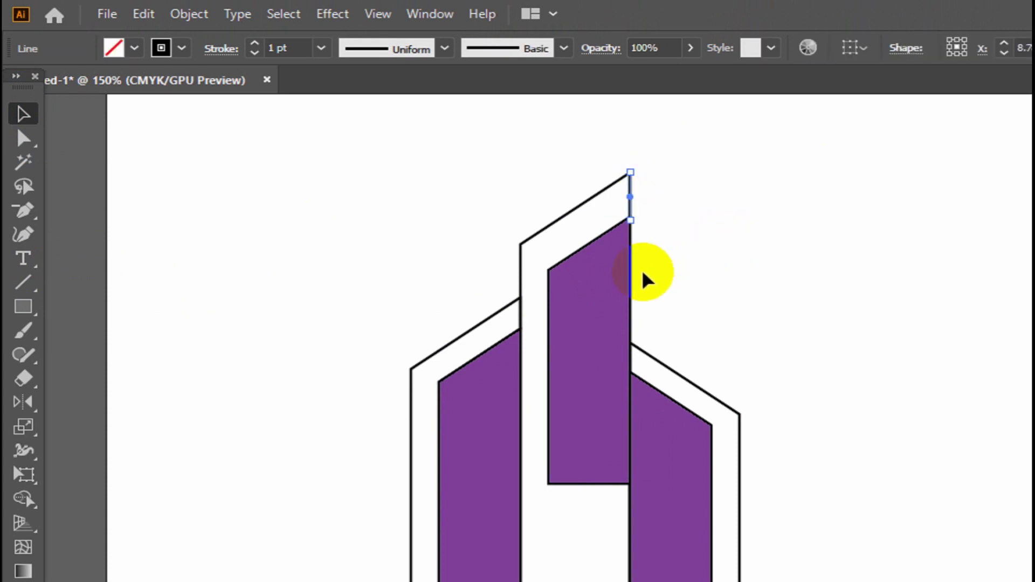
key(ctrl+z)
key(shift+Up)
click(663, 221)
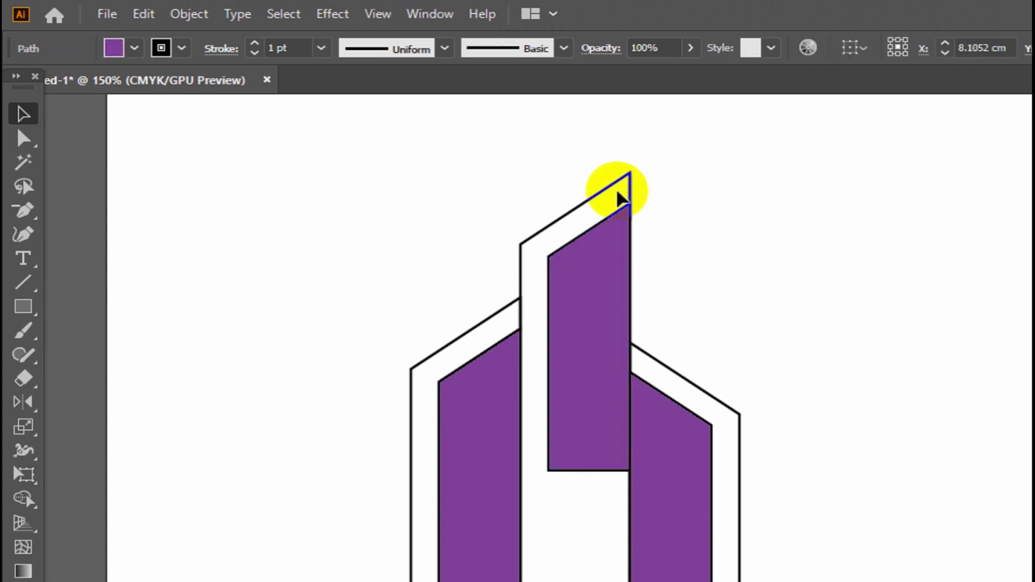
click(632, 192)
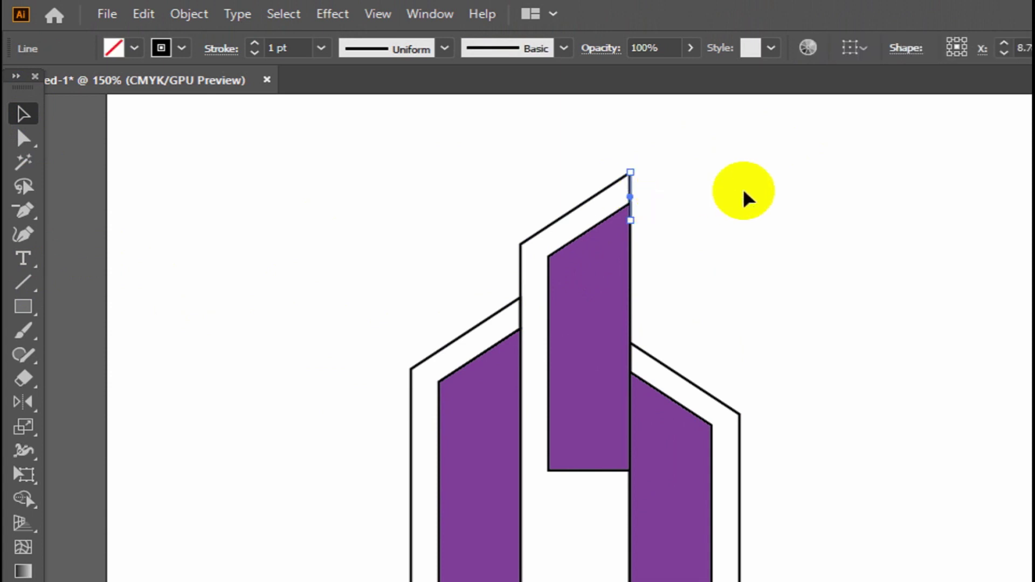
click(742, 205)
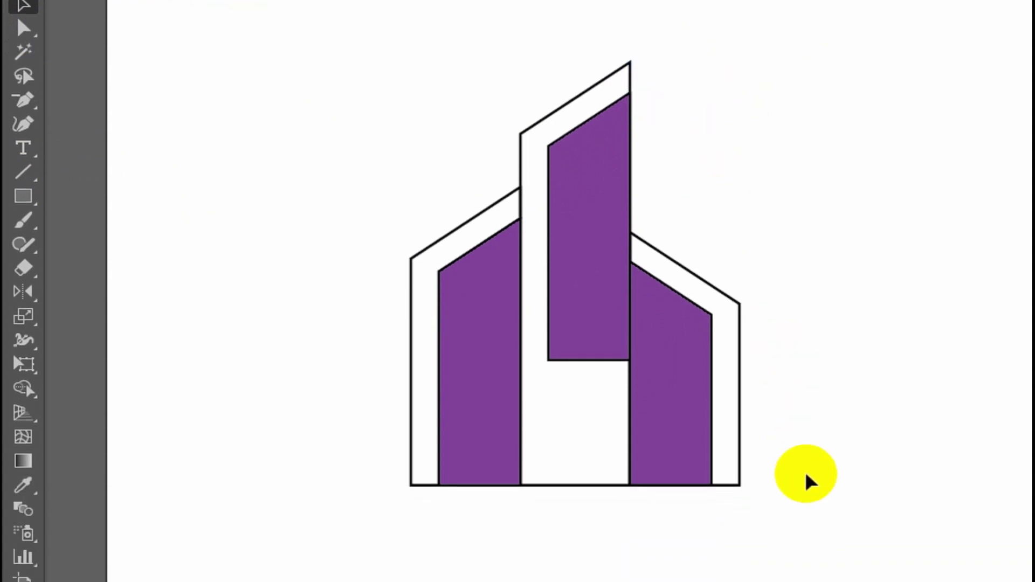
Step: Stretch the middle purple fill's bottom edge down to the building baseline
click(575, 345)
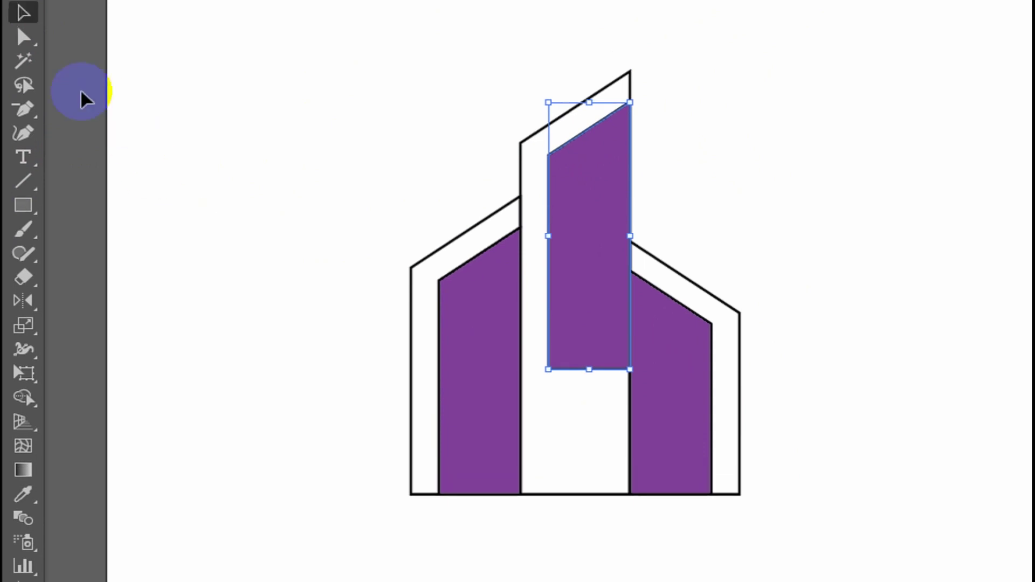
click(21, 139)
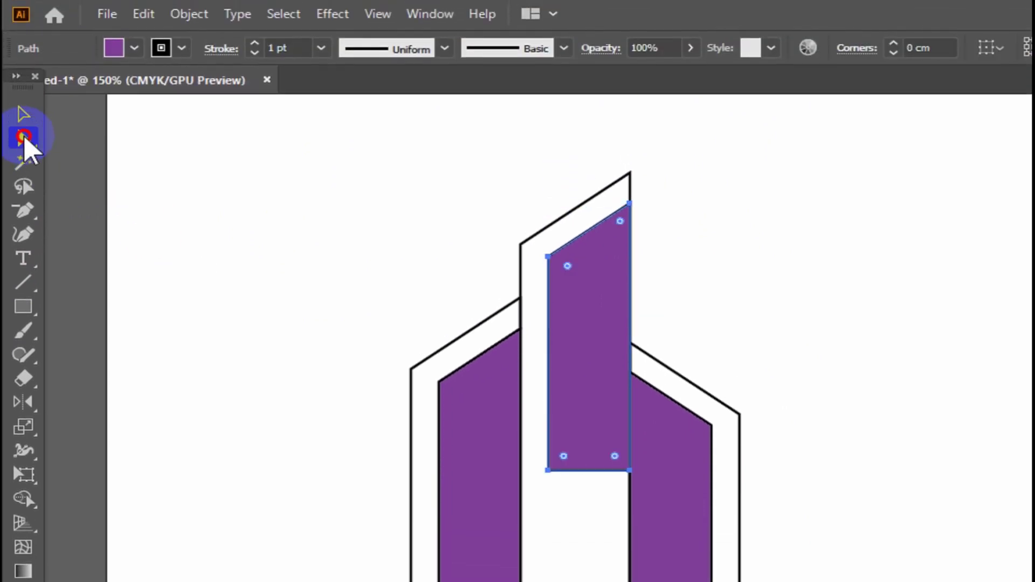
click(194, 386)
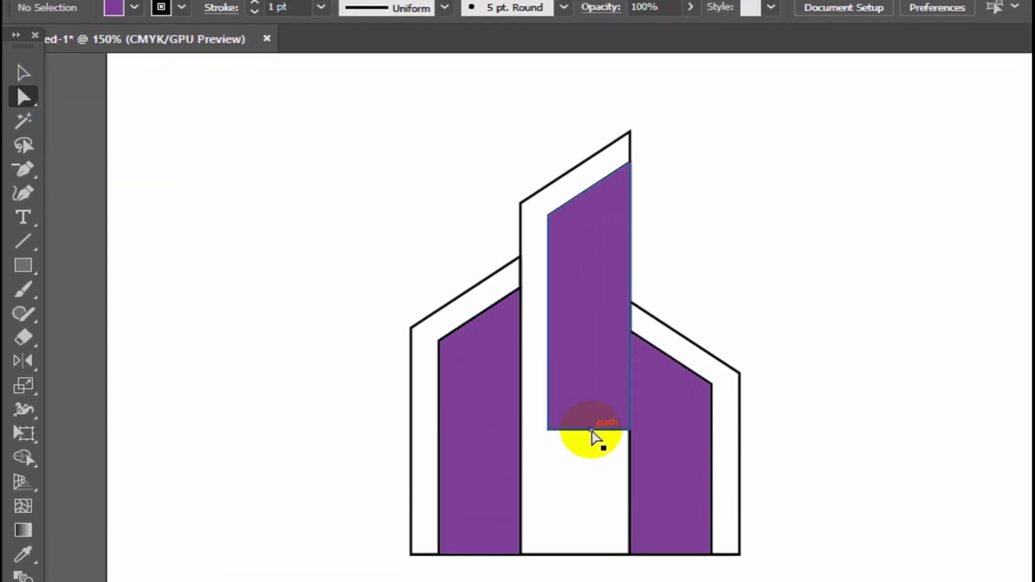
drag(592, 432, 599, 443)
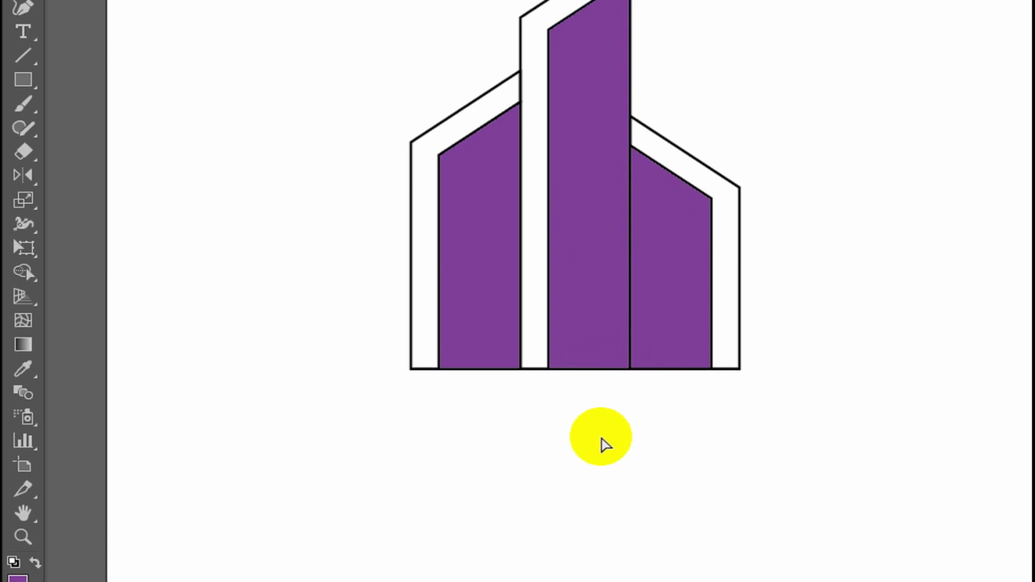
click(23, 113)
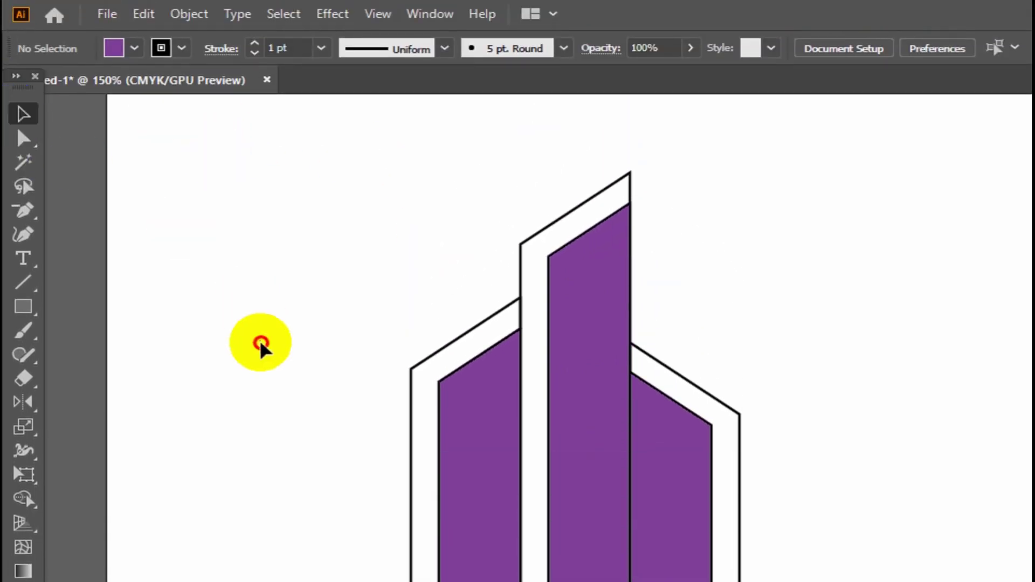
Step: Remove the black outlines from the purple fill shapes by setting their stroke to None
click(678, 398)
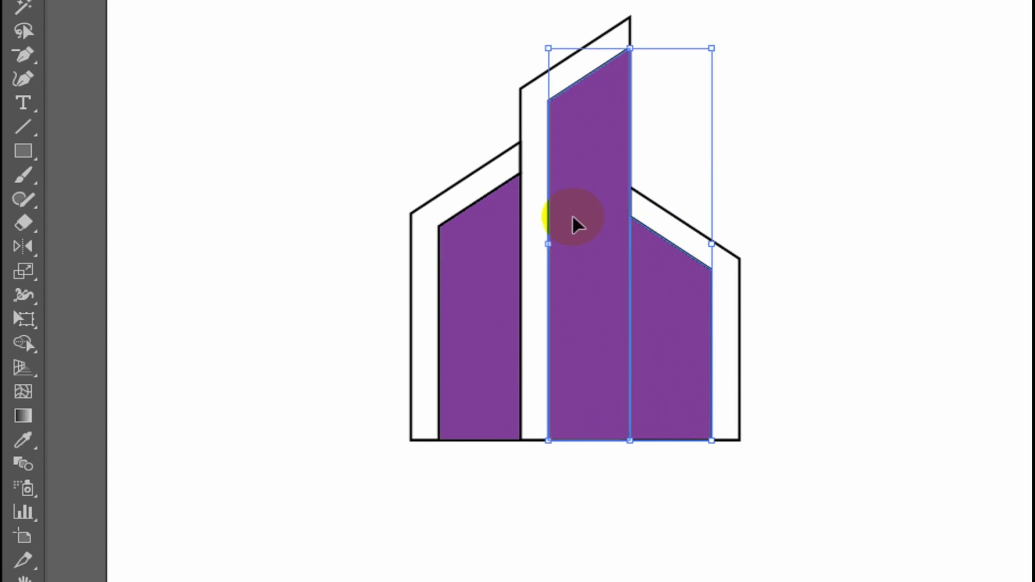
shift+click(452, 280)
click(173, 49)
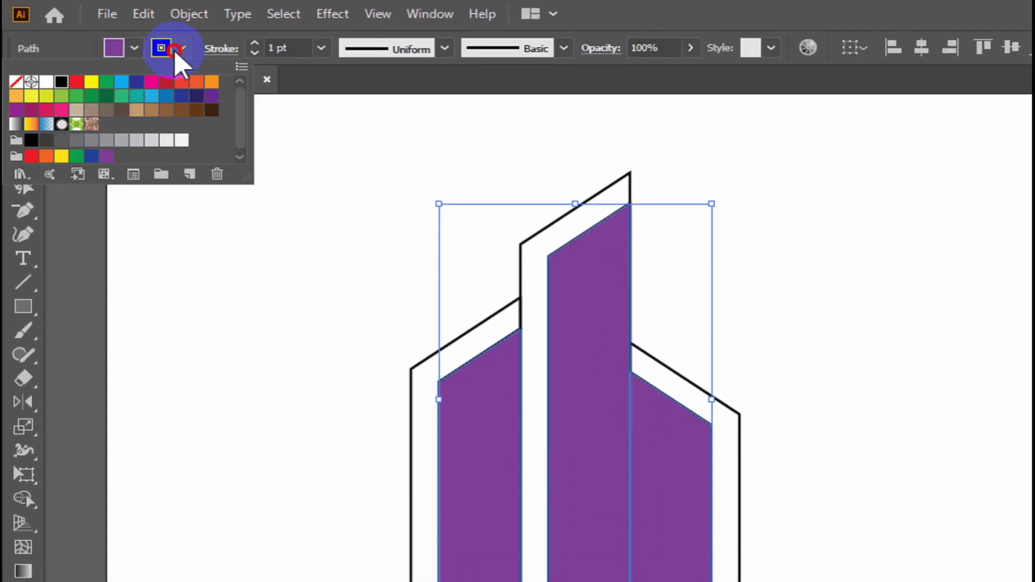
click(13, 83)
click(238, 392)
click(215, 409)
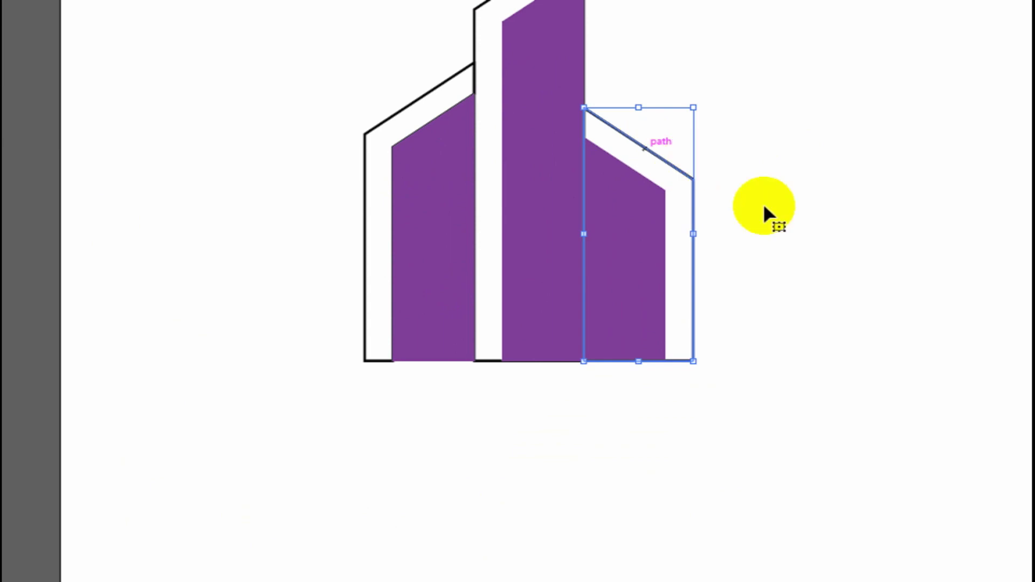
Step: Bring the right purple fill in front of the other shapes with Arrange > Bring to Front
click(803, 276)
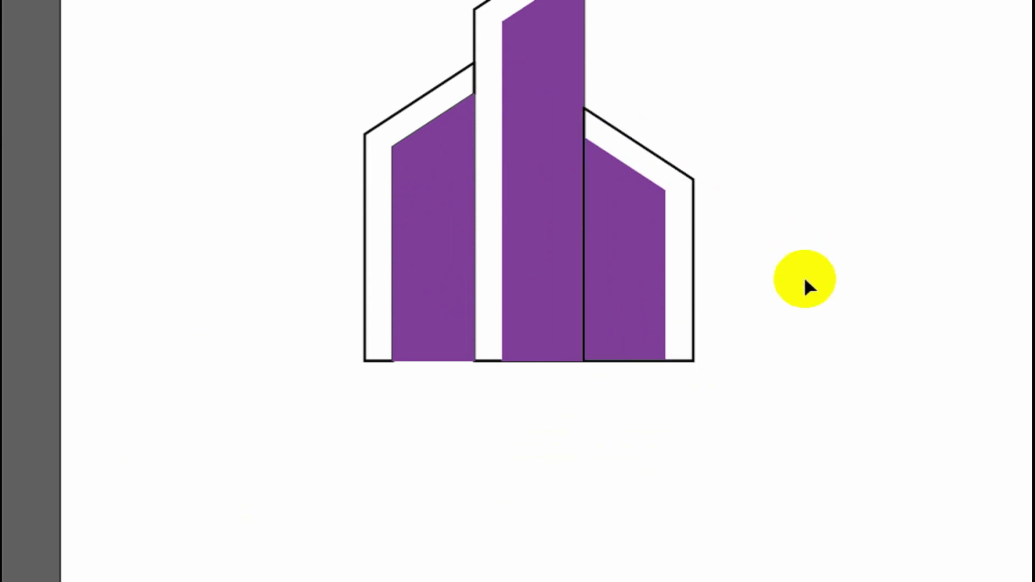
click(654, 320)
click(645, 452)
scroll(625, 377, down, 2)
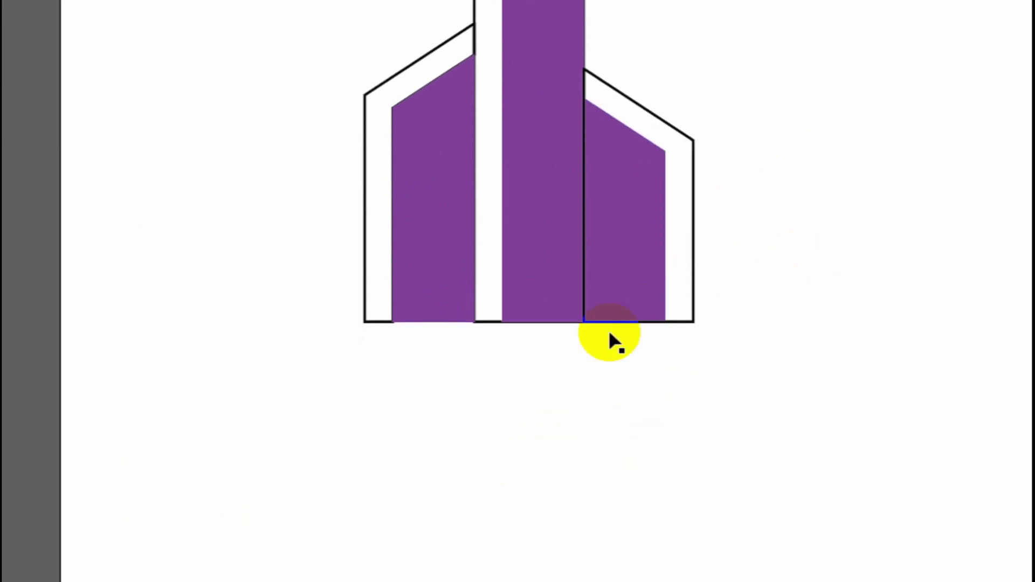
right_click(602, 245)
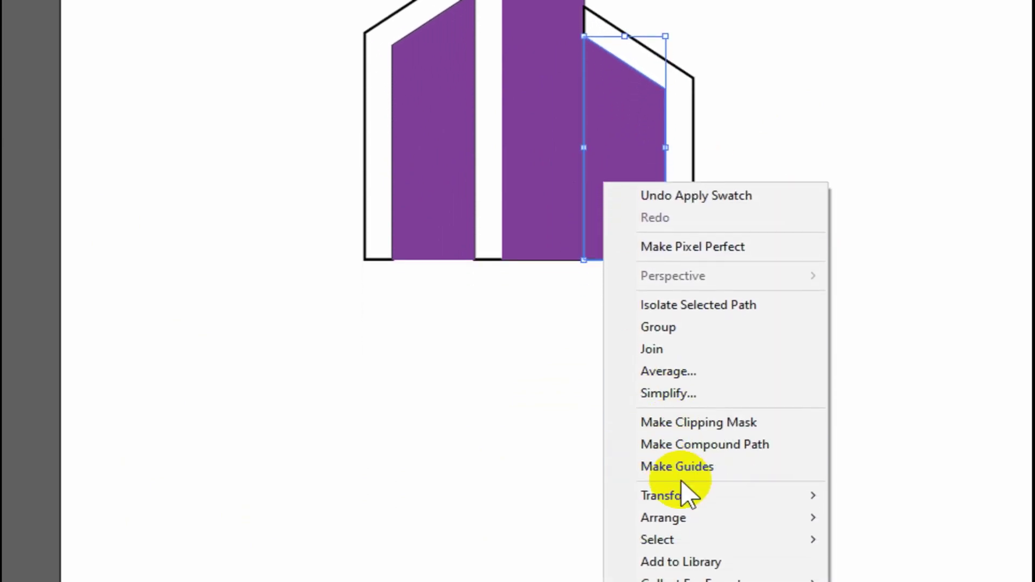
mouse_move(663, 517)
click(823, 437)
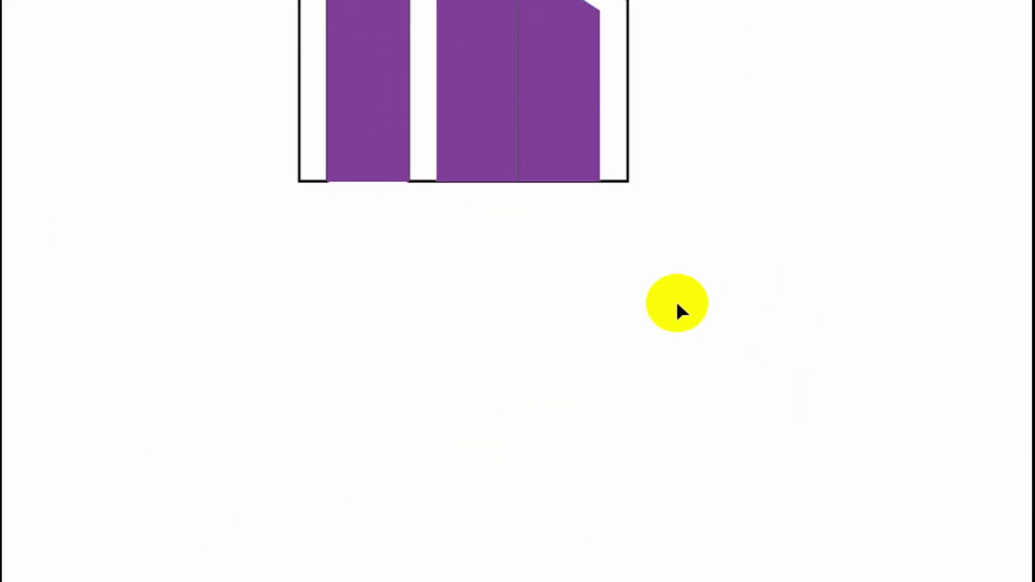
click(205, 174)
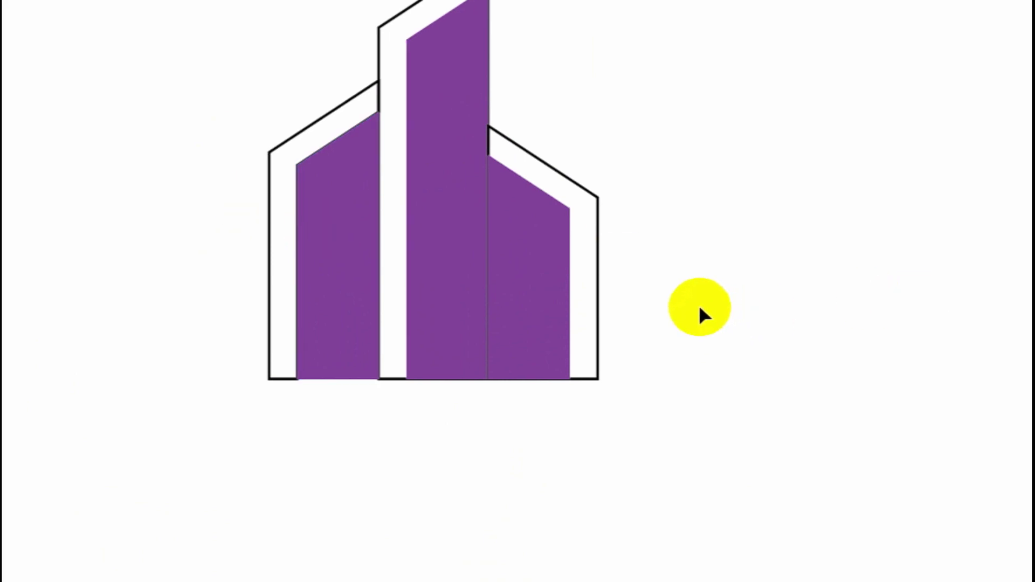
click(345, 224)
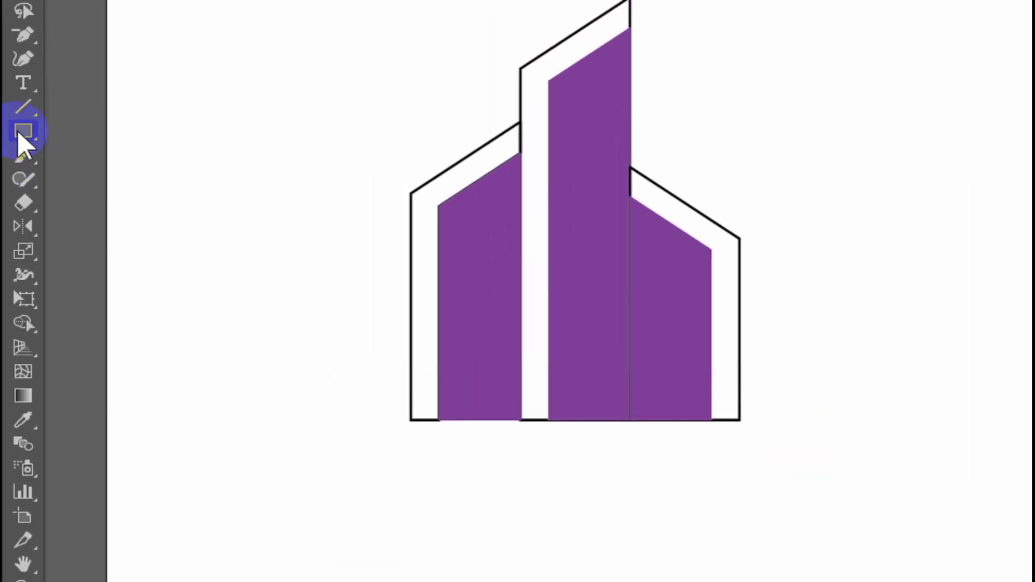
Step: Draw a wide ellipse under the buildings and give it a black 1 pt outline
click(20, 146)
drag(20, 146, 90, 199)
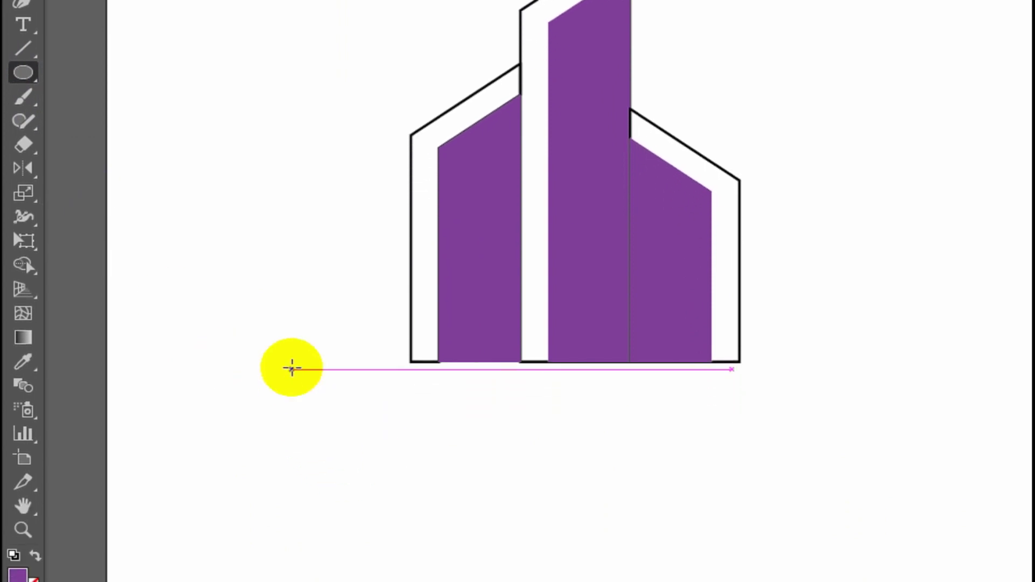
drag(311, 380, 818, 439)
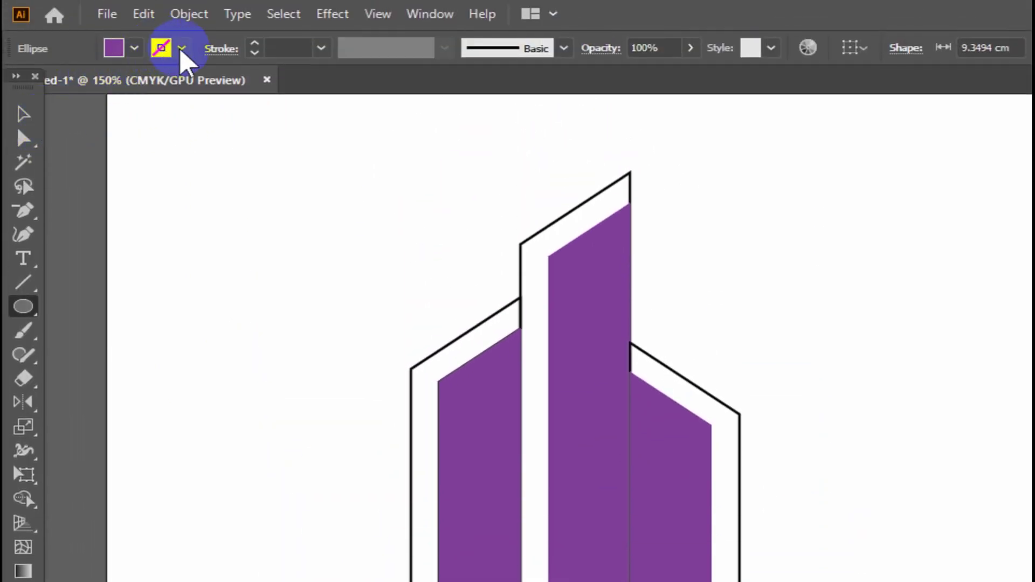
click(182, 49)
click(63, 89)
click(74, 49)
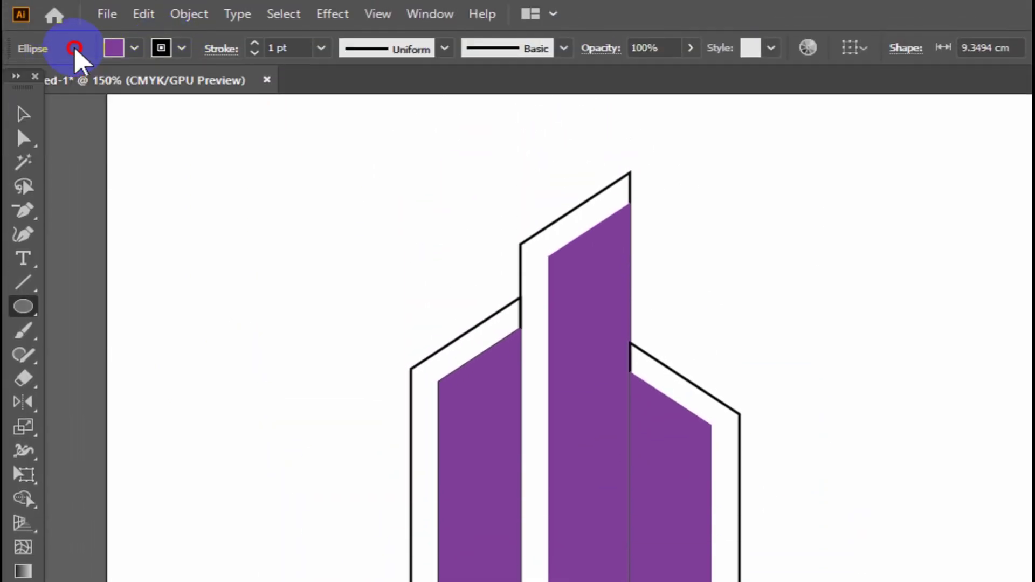
Step: Move the ellipse up toward the buildings, undoing an accidental rotation
click(26, 116)
mouse_move(591, 462)
mouse_down()
mouse_move(583, 410)
mouse_move(570, 416)
mouse_up()
scroll(566, 518, down, 3)
scroll(566, 439, down, 3)
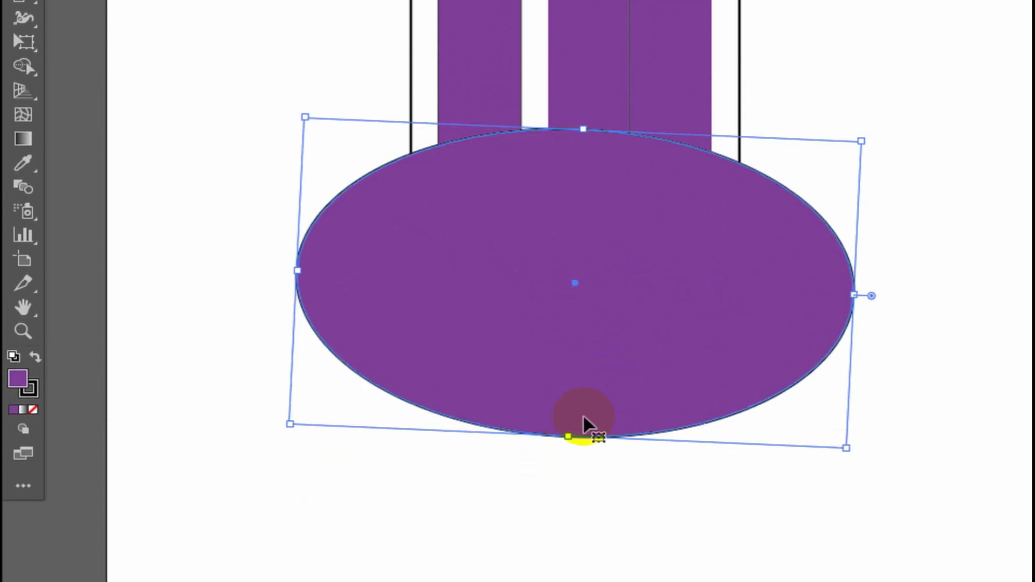
key(ctrl+z)
scroll(593, 442, down, 1)
click(451, 405)
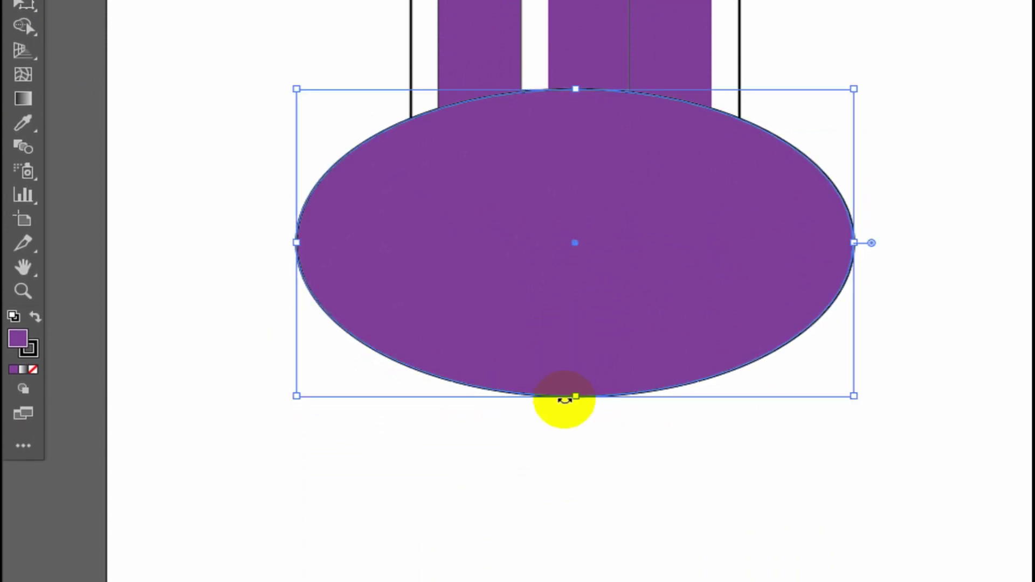
Step: Flatten the ellipse so its top meets the bottoms of the three buildings
drag(574, 399, 573, 363)
mouse_move(635, 270)
mouse_down()
mouse_move(634, 297)
mouse_move(635, 257)
mouse_up()
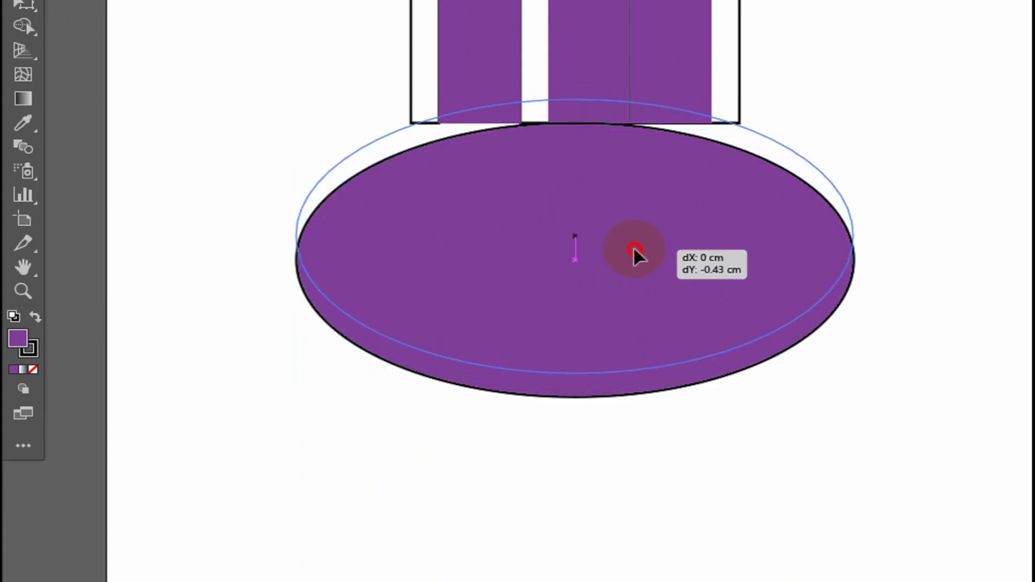
drag(634, 251, 635, 251)
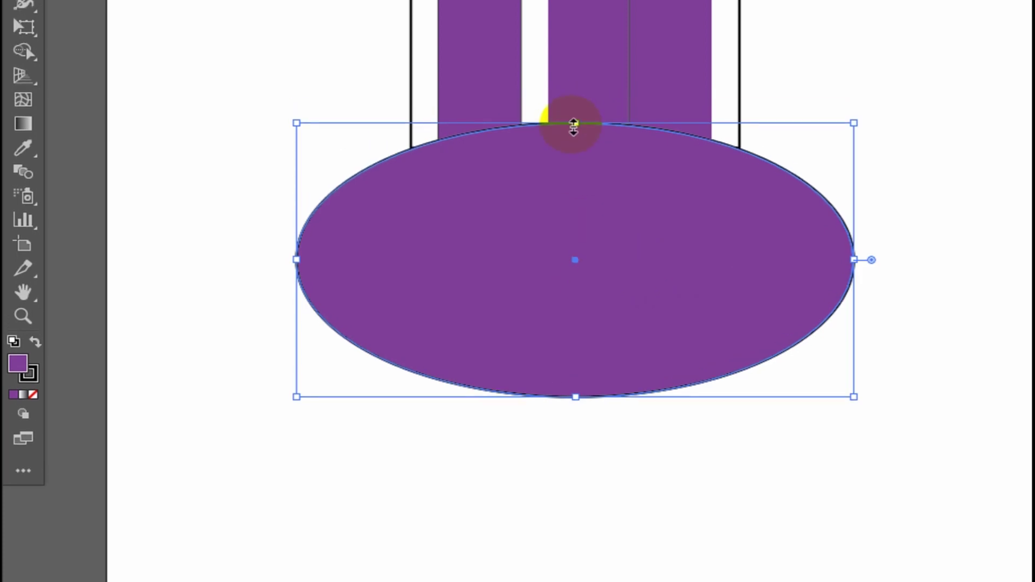
drag(576, 147, 576, 156)
drag(573, 420, 575, 392)
mouse_move(582, 325)
mouse_down()
mouse_move(585, 314)
mouse_move(584, 324)
mouse_up()
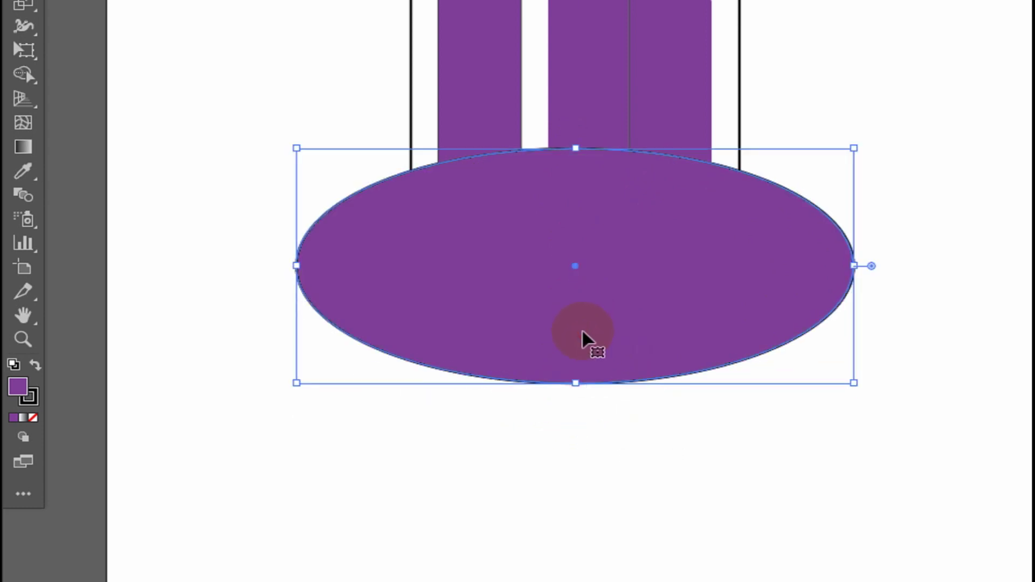
drag(575, 376, 576, 354)
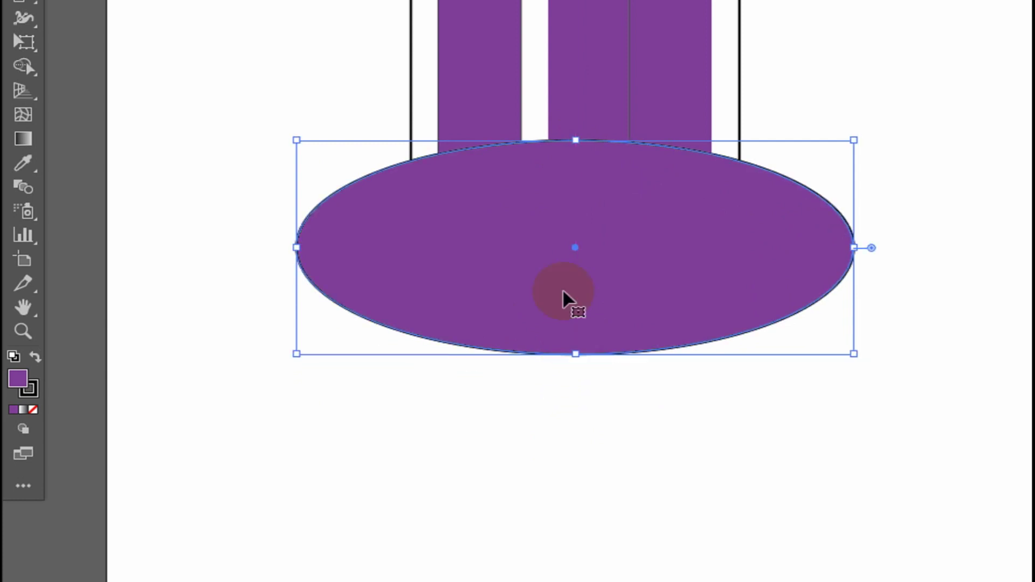
key(Down)
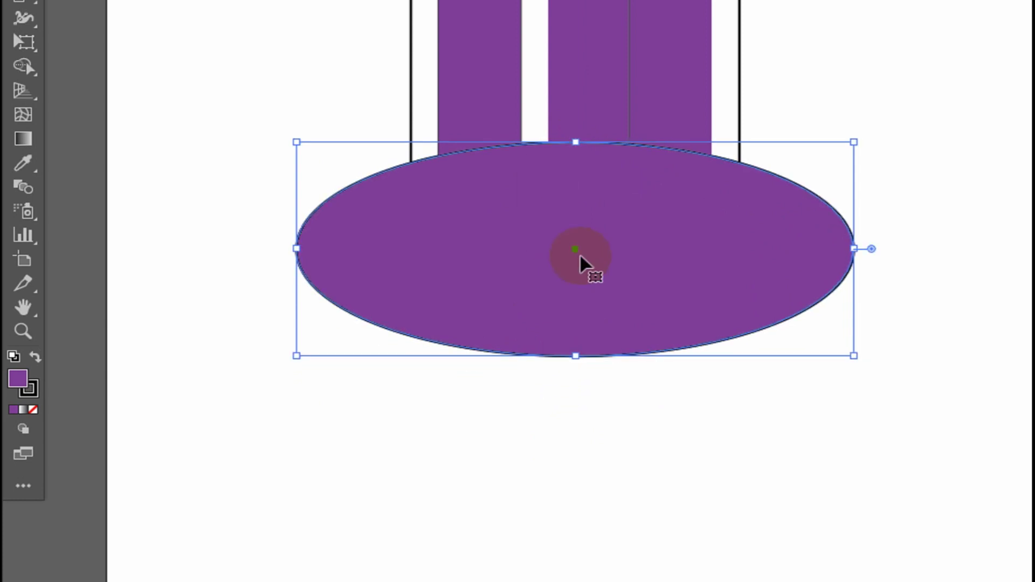
click(242, 156)
click(360, 208)
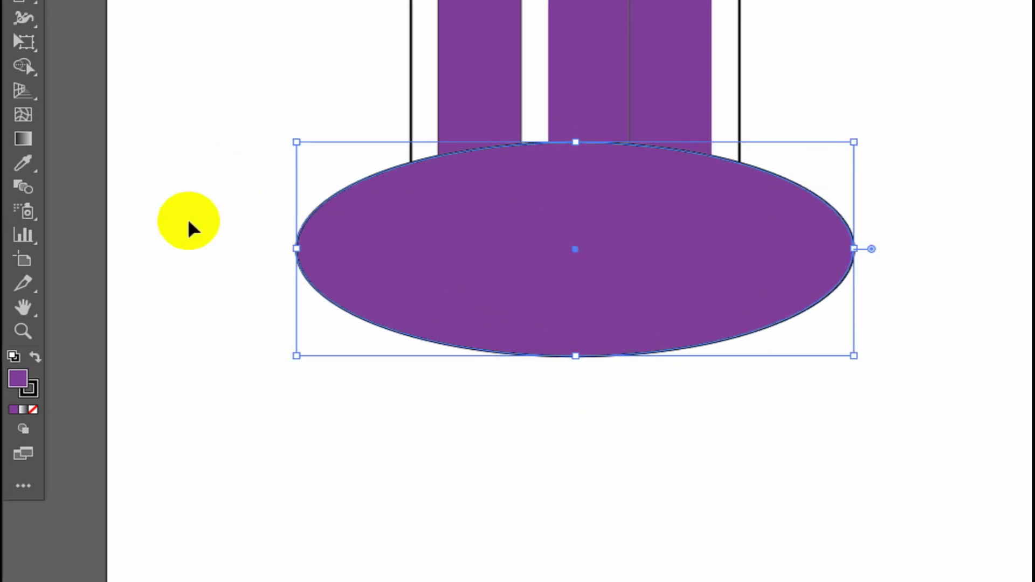
click(23, 71)
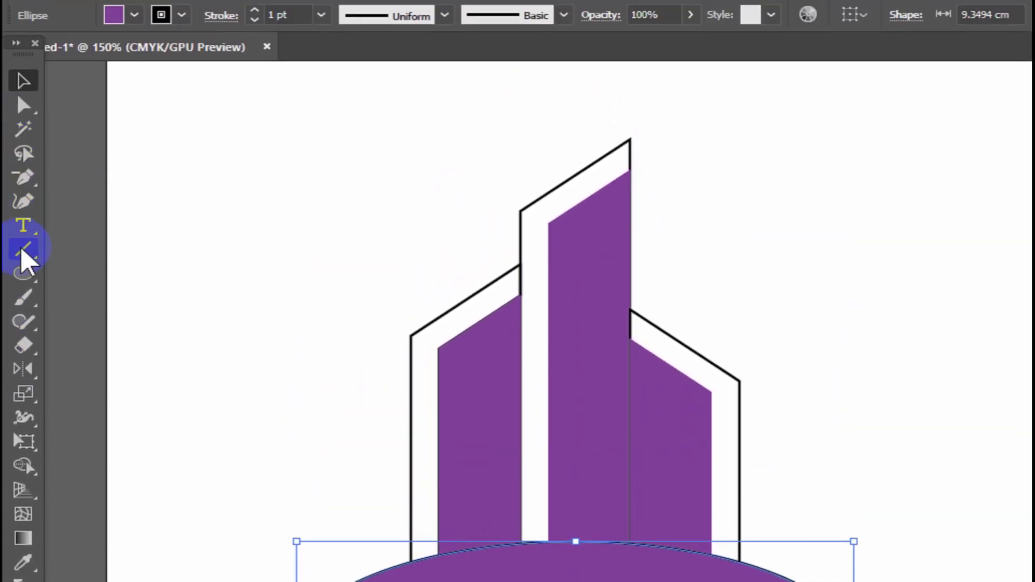
Step: Draw a horizontal line across the ellipse and split the ellipse along it with Shape Builder
click(23, 250)
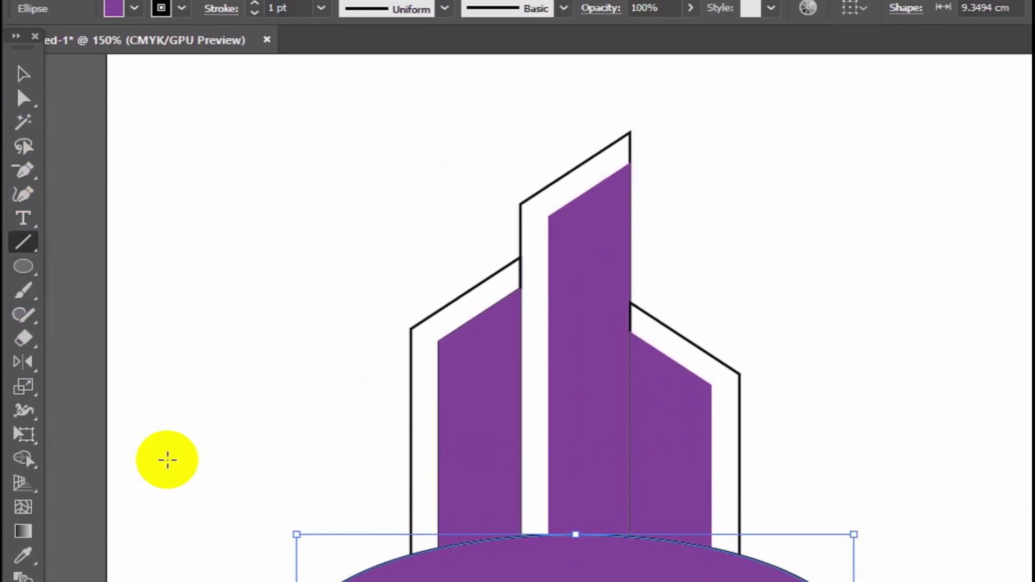
drag(309, 436, 835, 437)
click(22, 4)
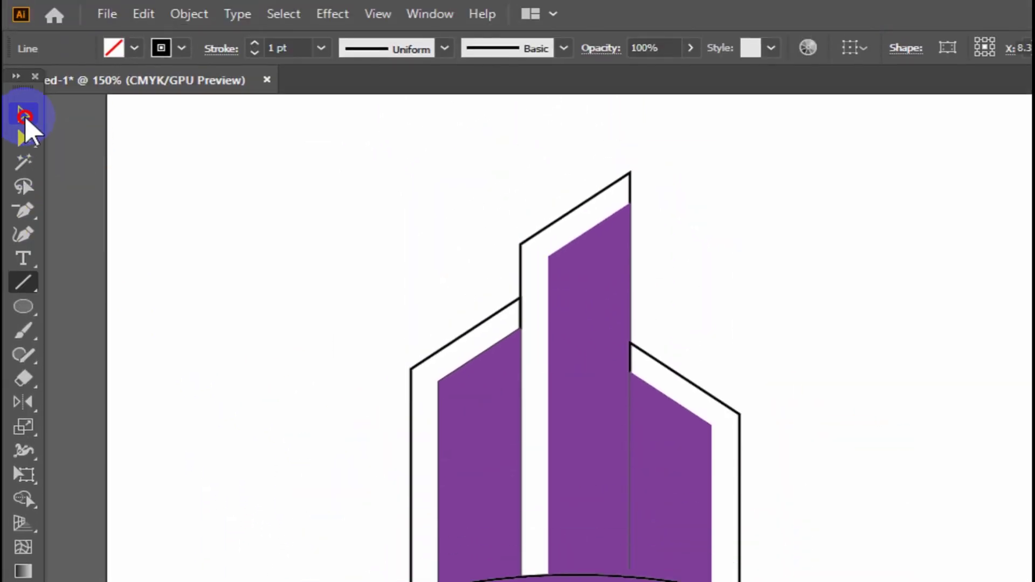
click(314, 446)
drag(302, 411, 342, 474)
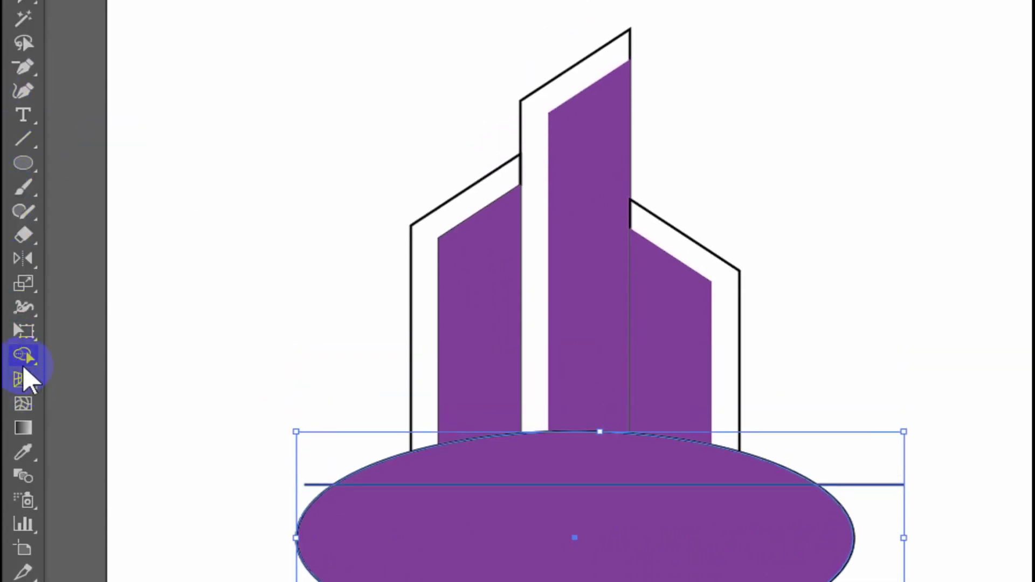
alt+click(423, 470)
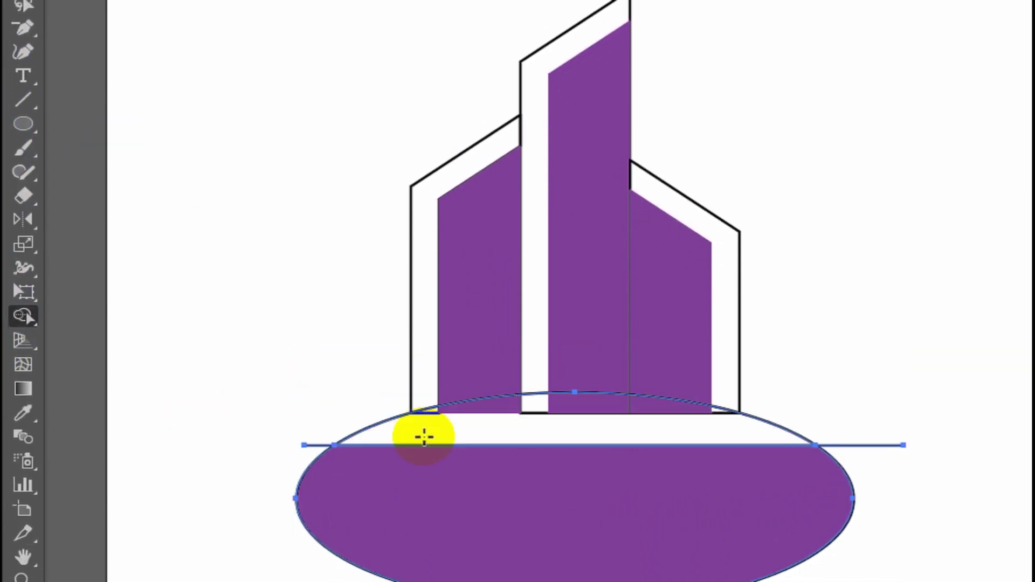
Step: Delete the lower ellipse piece, leaving an unfilled dome with a straight base
click(10, 91)
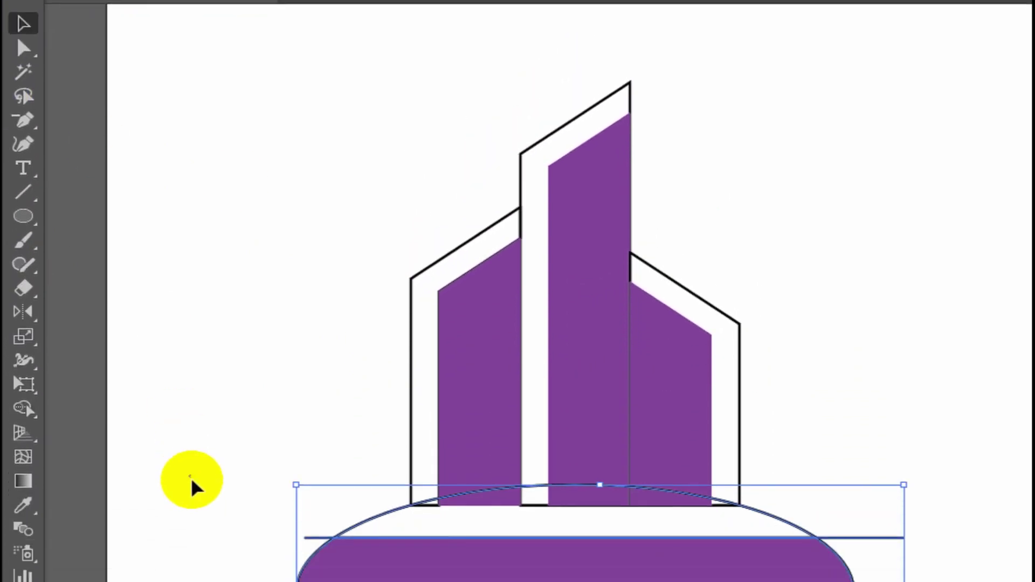
click(279, 455)
scroll(334, 455, down, 3)
key(Delete)
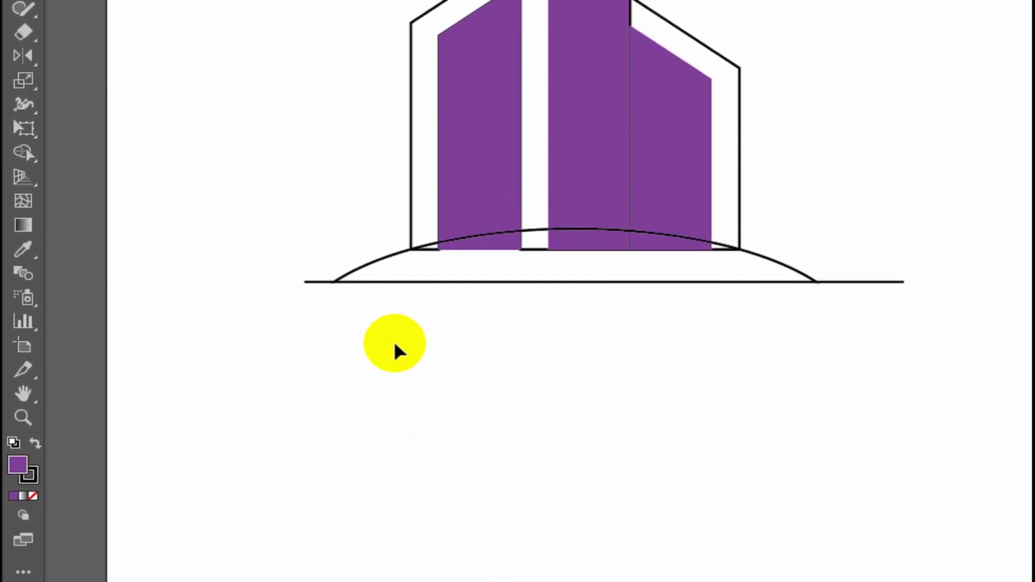
click(423, 282)
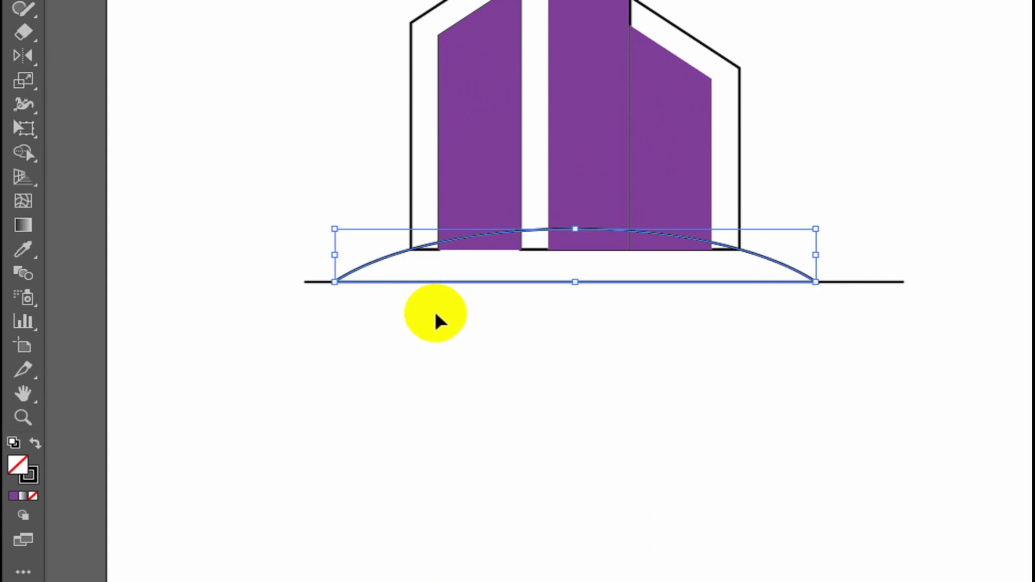
click(438, 320)
key(Tab)
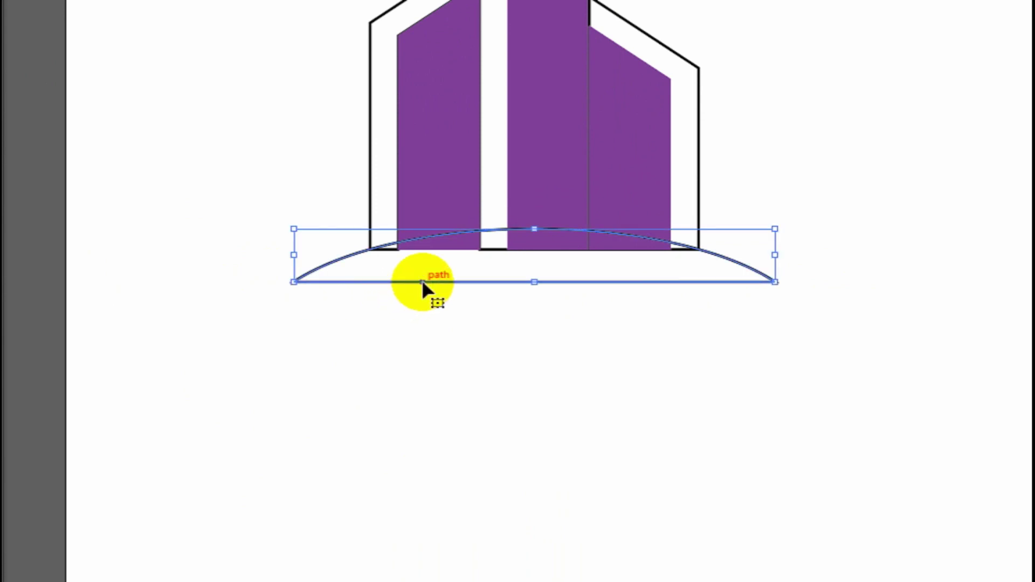
key(Tab)
click(270, 368)
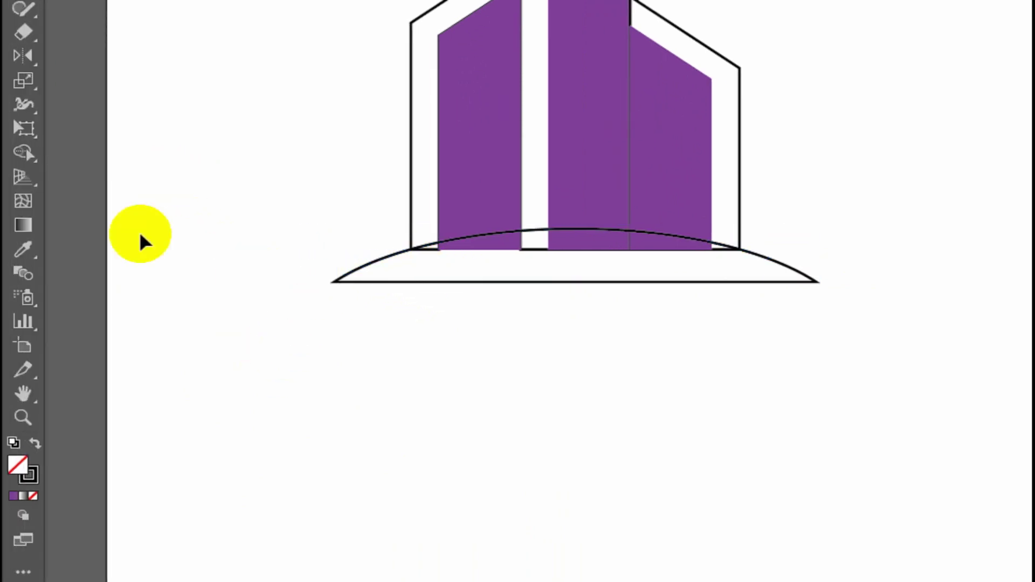
click(14, 150)
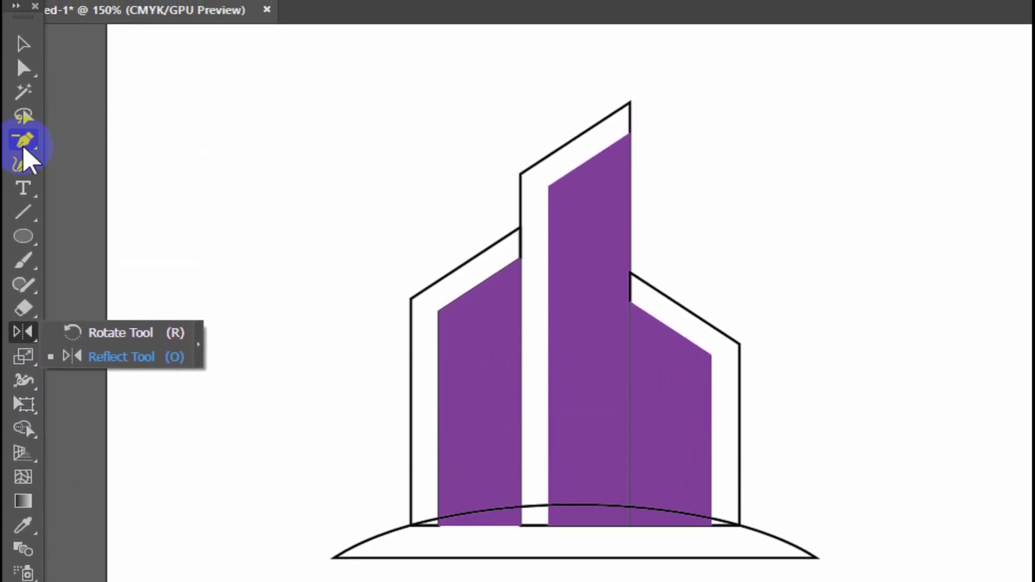
Step: Cut the dome path at both ends of the arc with the Scissors tool
click(28, 150)
click(25, 141)
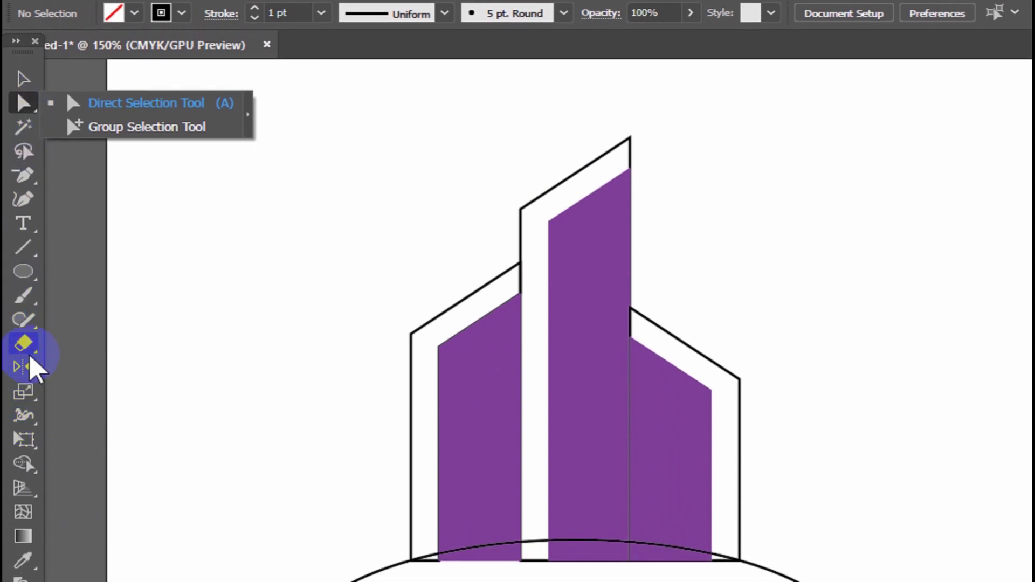
click(23, 343)
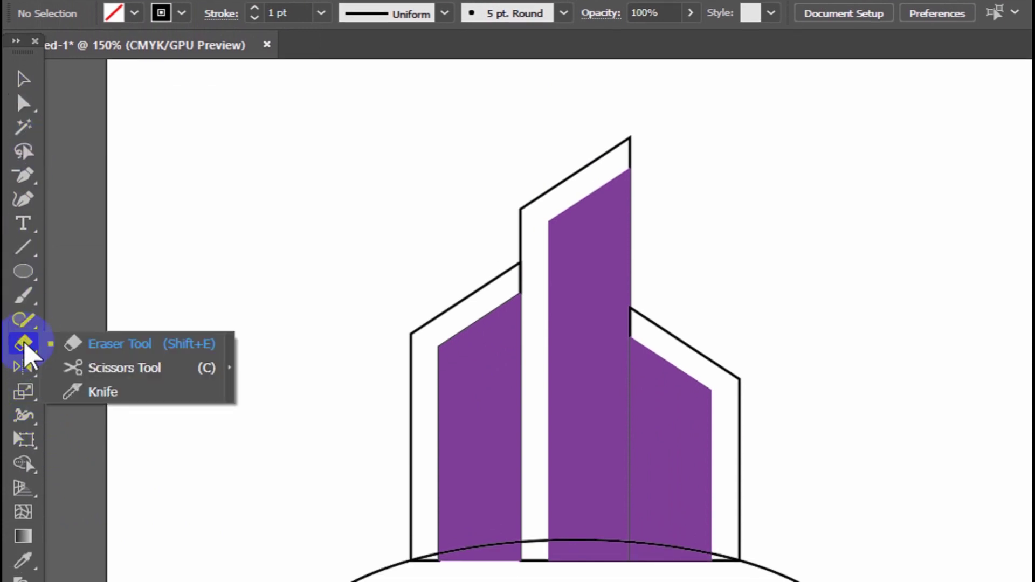
click(64, 368)
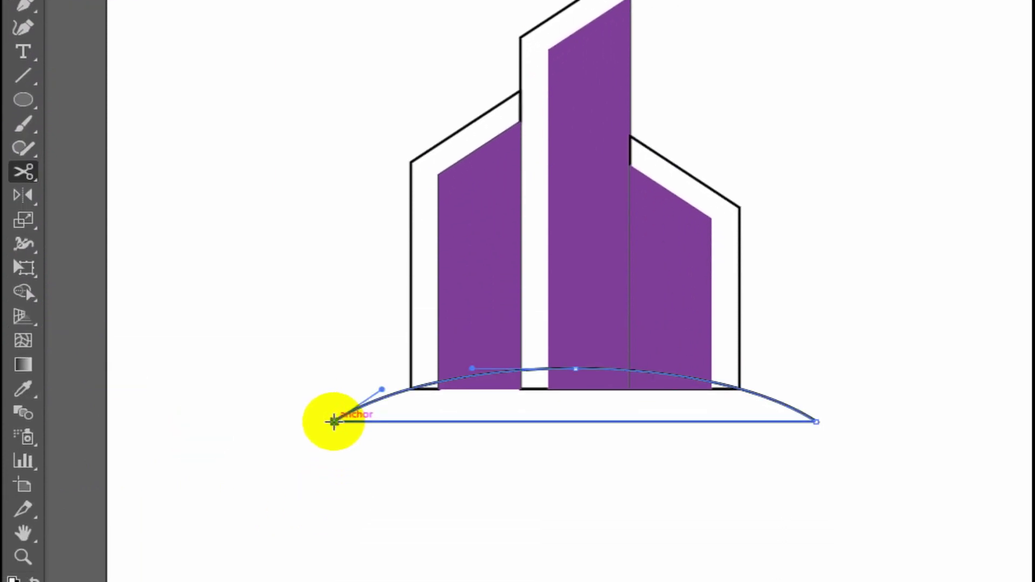
click(333, 421)
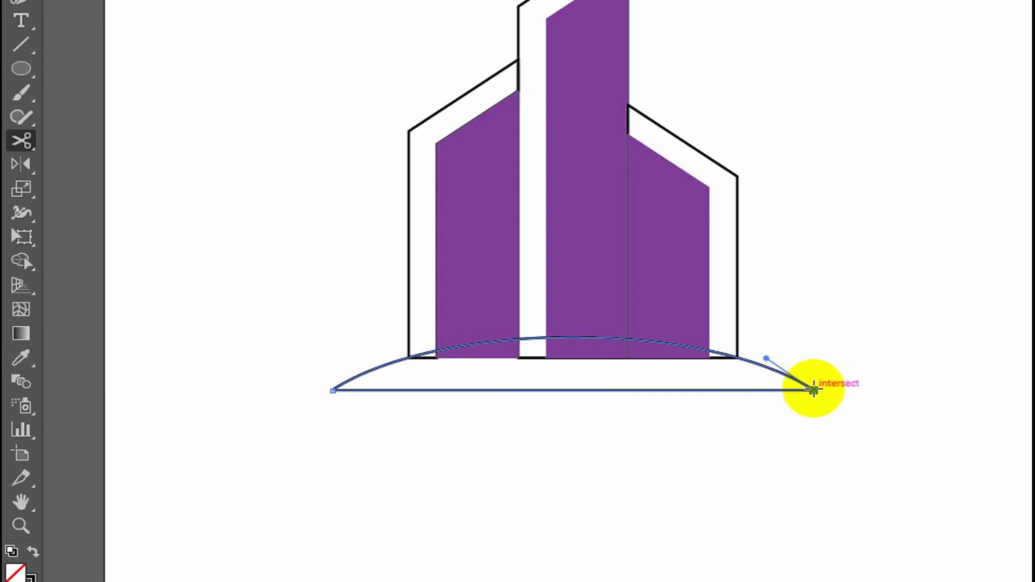
click(21, 120)
Step: Delete the straight bottom line so only the curved arc remains
click(345, 542)
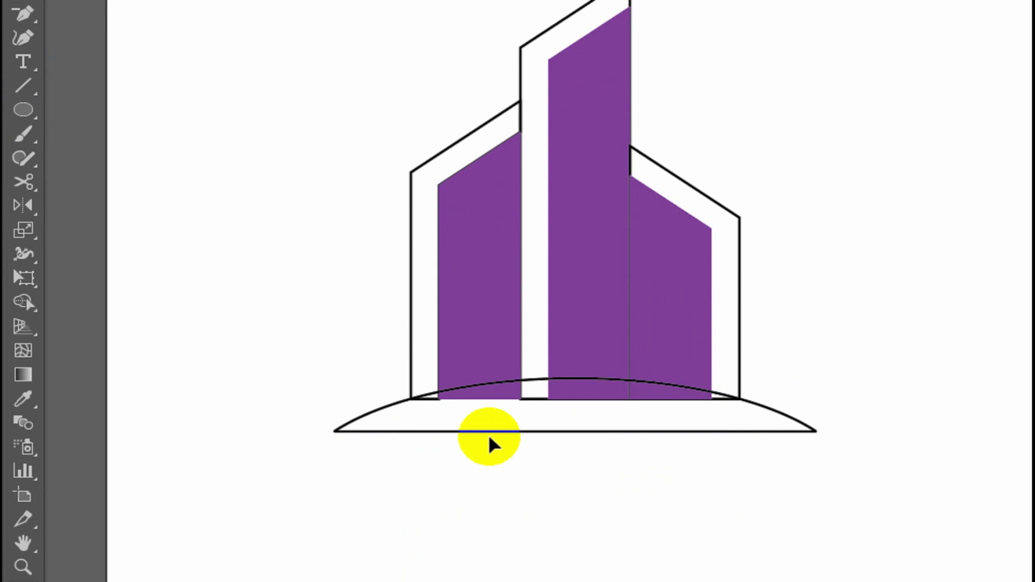
click(495, 429)
scroll(500, 413, down, 2)
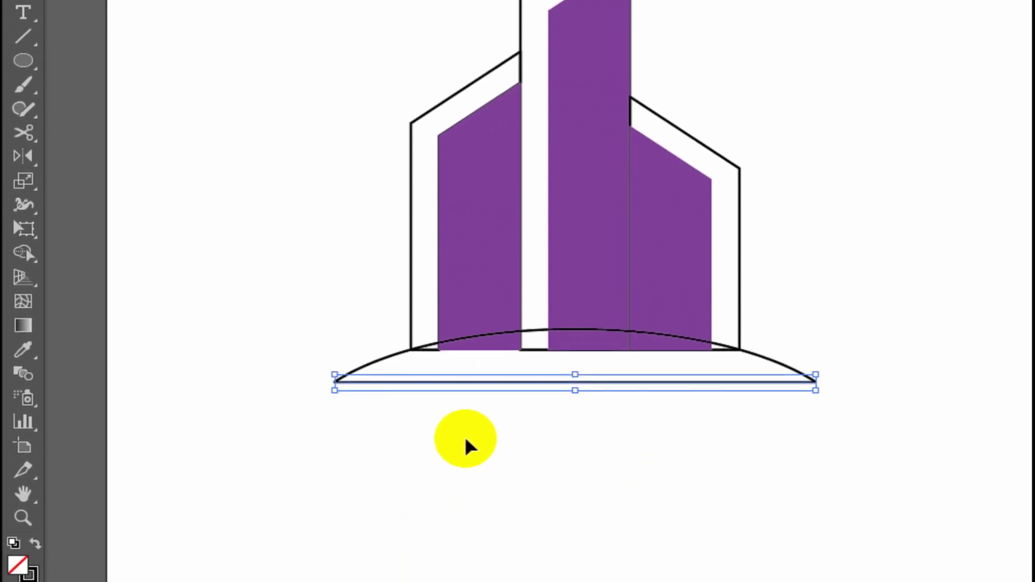
key(Delete)
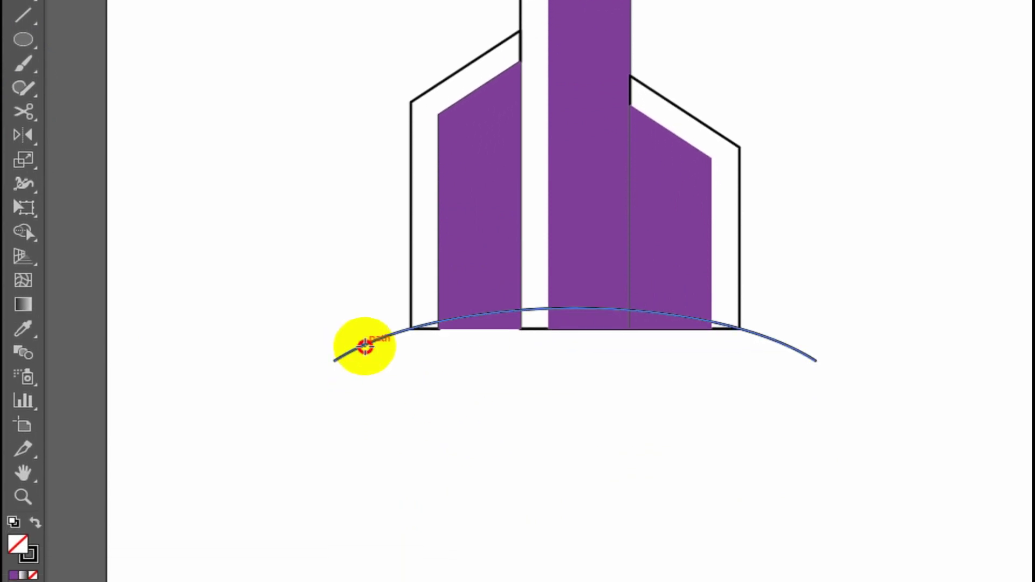
click(365, 346)
scroll(372, 430, down, 1)
click(398, 438)
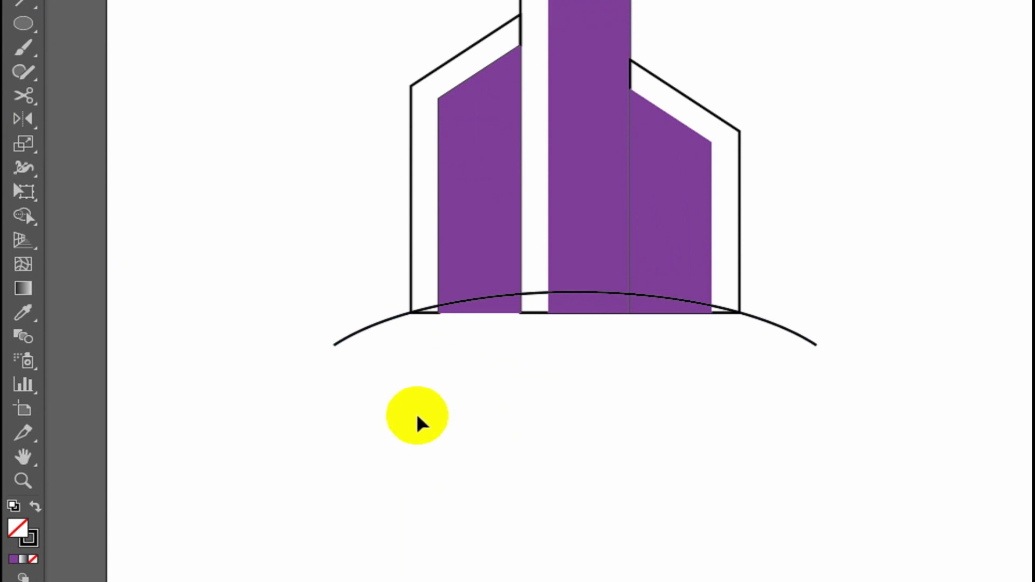
click(365, 340)
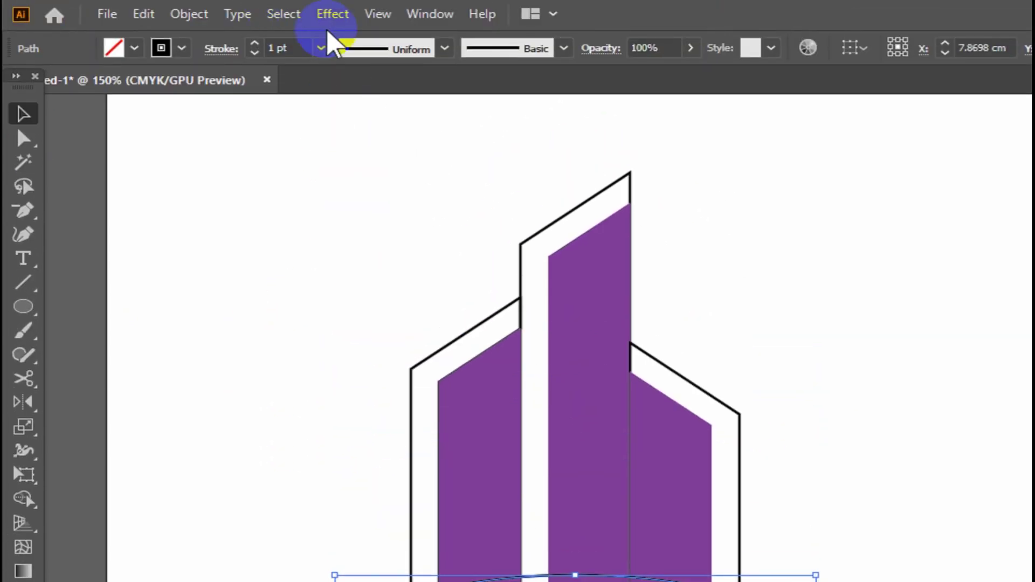
Step: Set the arc's stroke weight to 14 pt and nudge it down two steps
click(321, 46)
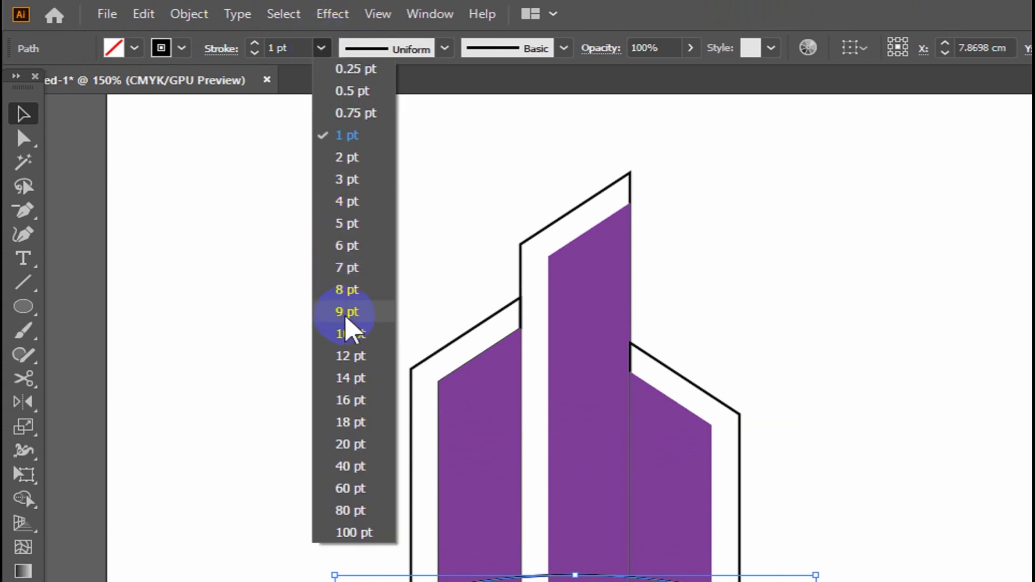
click(345, 333)
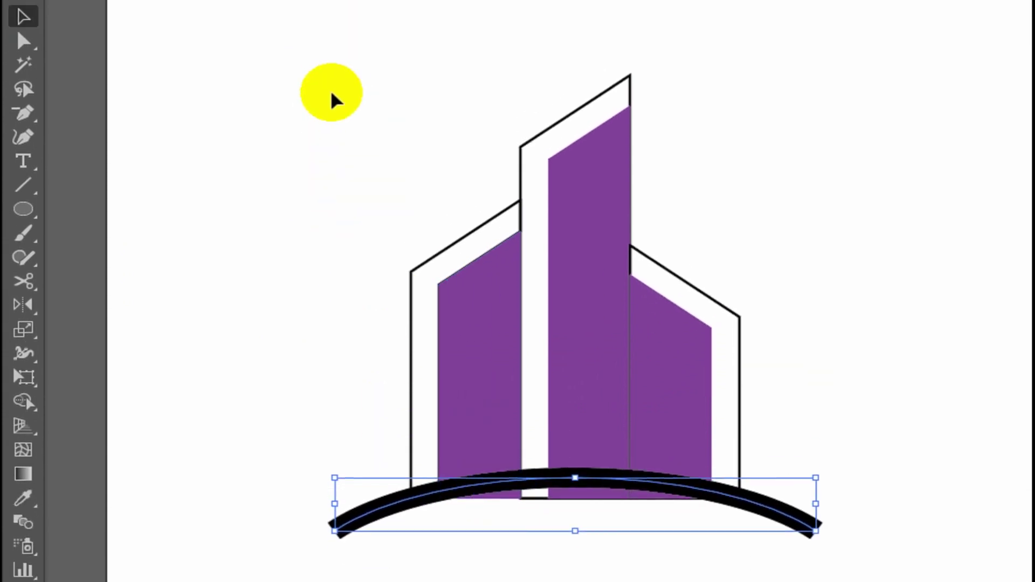
click(321, 49)
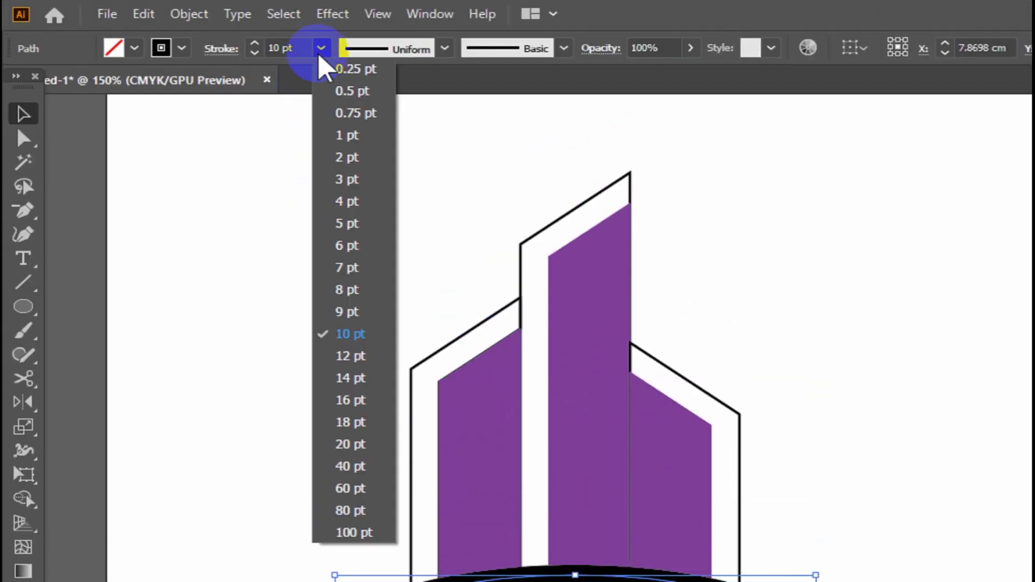
click(345, 383)
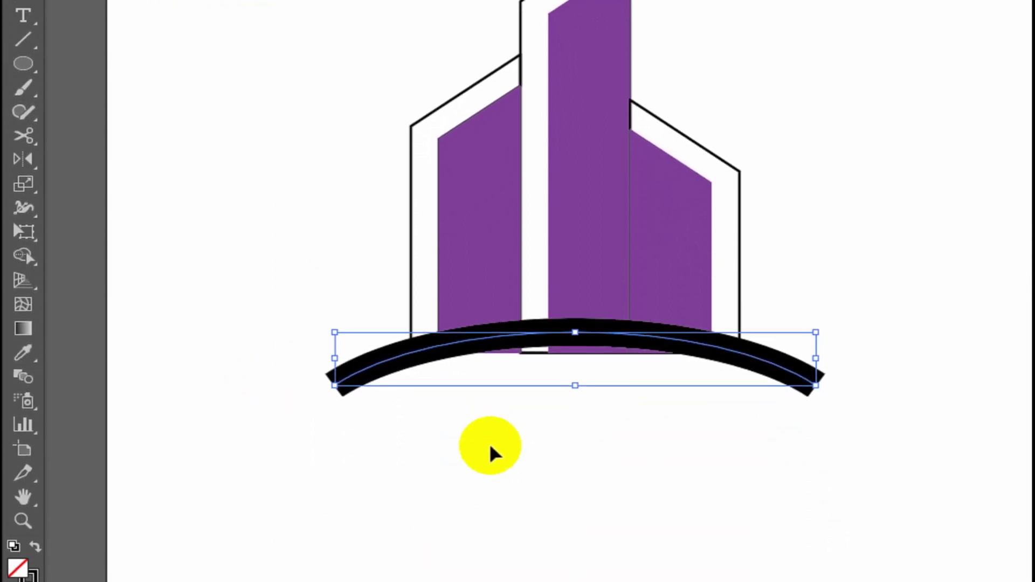
key(Down)
key(Down)
key(Down)
key(Down)
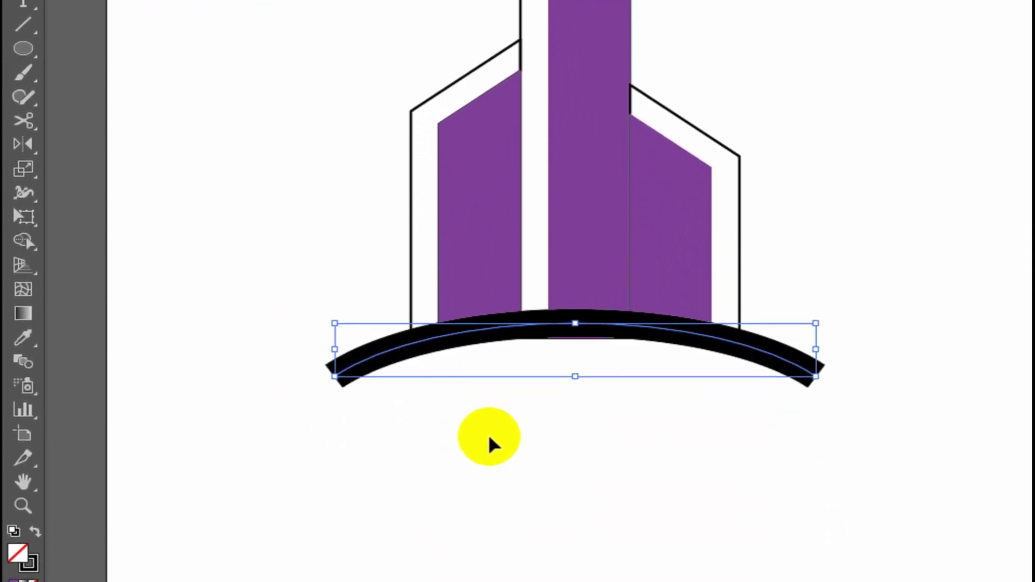
key(Down)
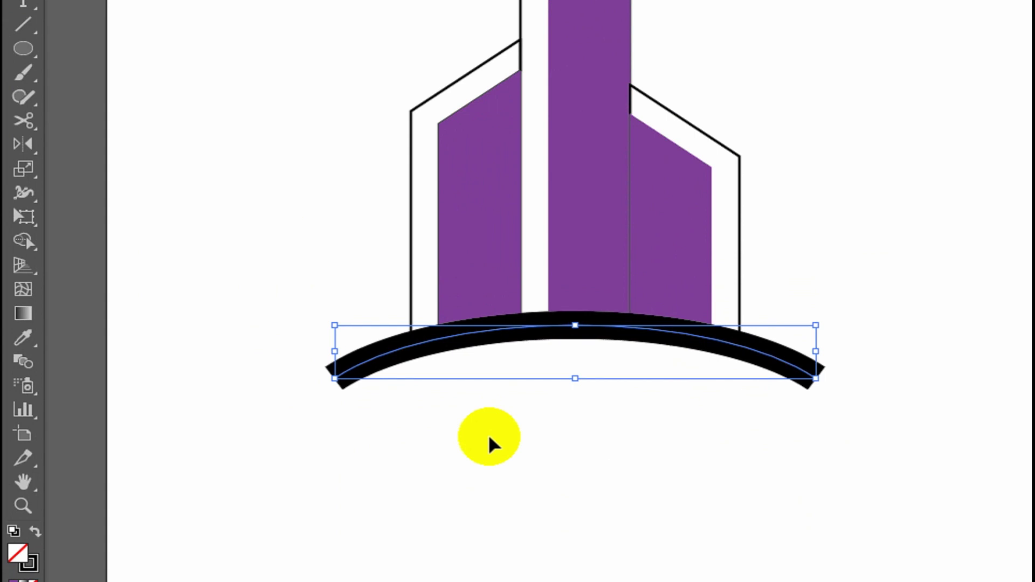
click(441, 353)
click(376, 360)
click(268, 347)
click(337, 364)
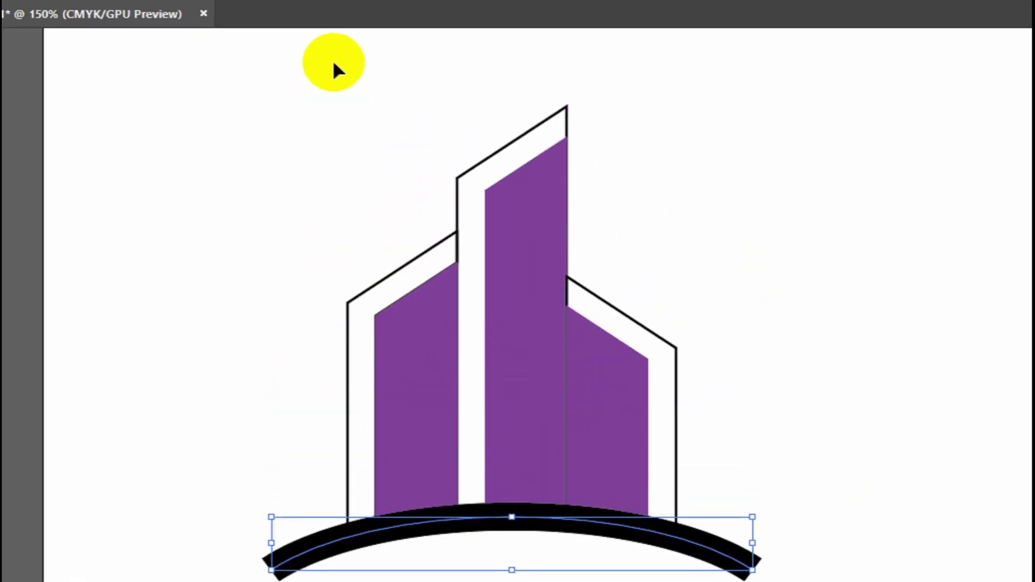
Step: Apply Width Profile 1 so the arc's stroke tapers toward both ends
click(386, 52)
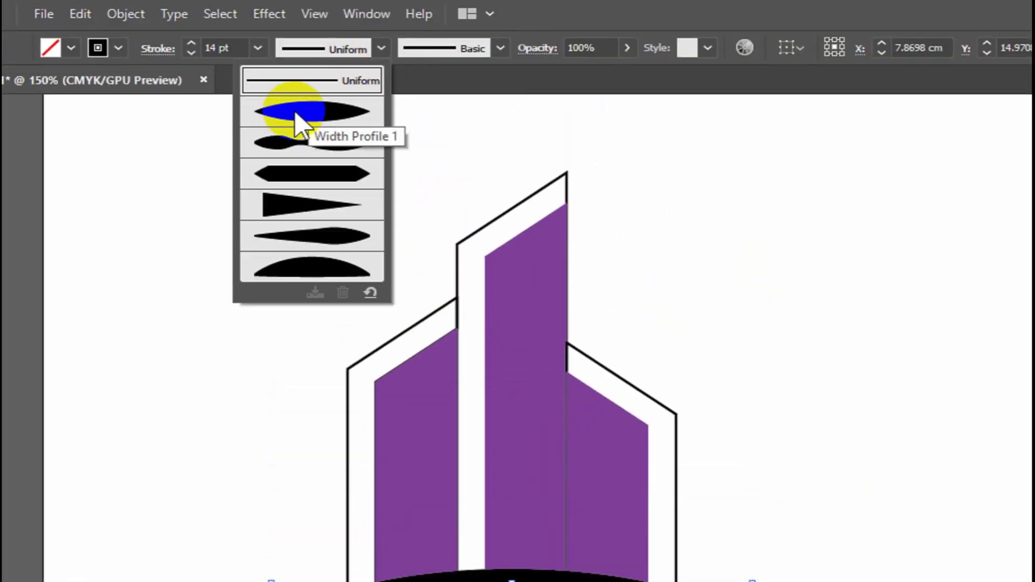
click(295, 108)
click(422, 484)
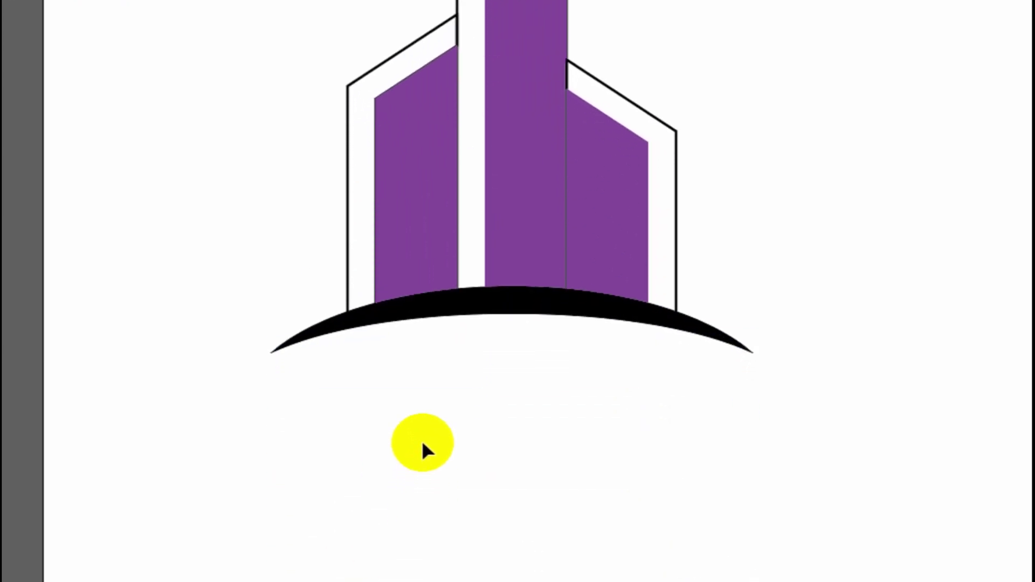
click(503, 291)
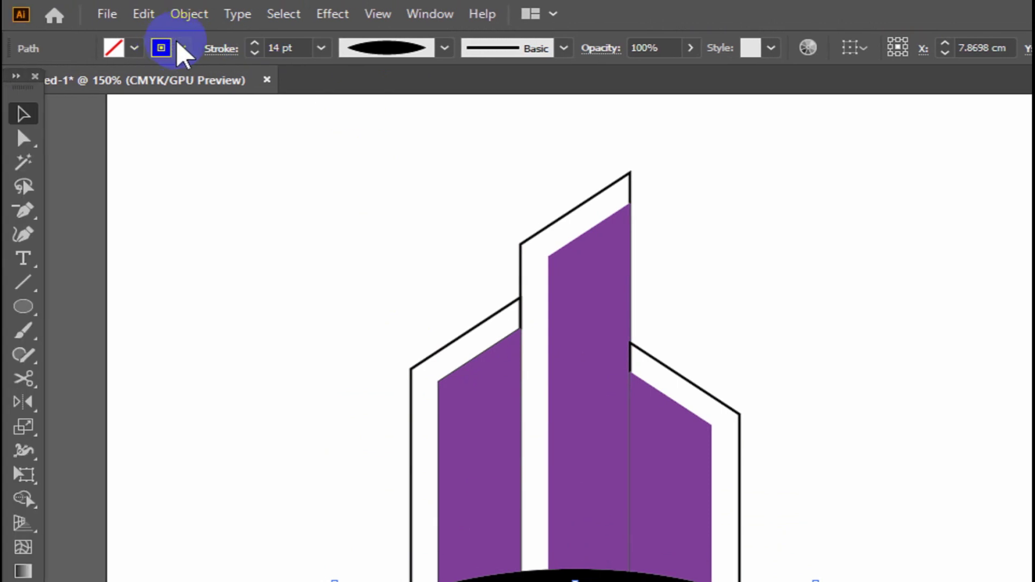
Step: Colour the arc's stroke with the purple swatch
click(182, 48)
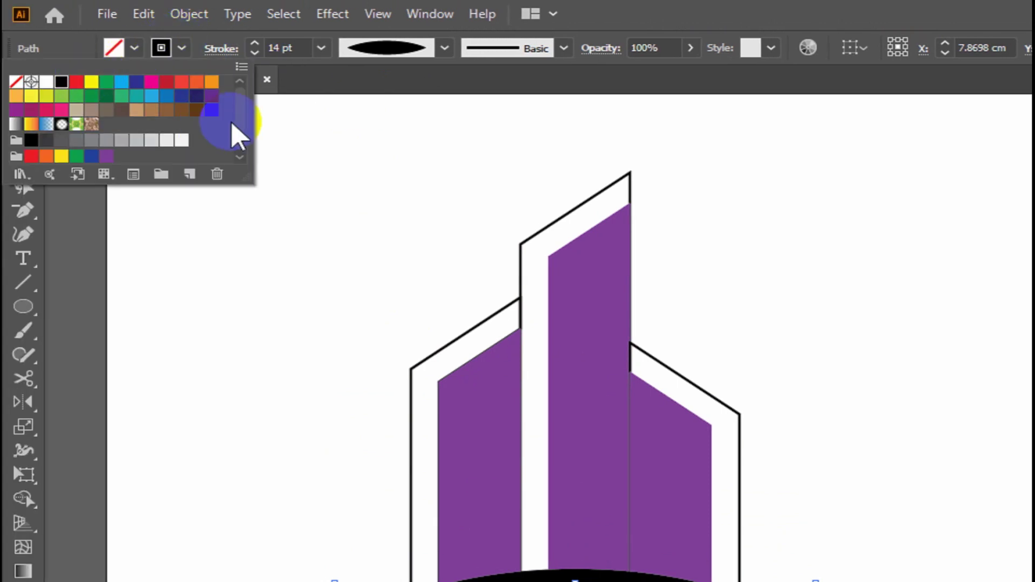
click(215, 100)
click(232, 380)
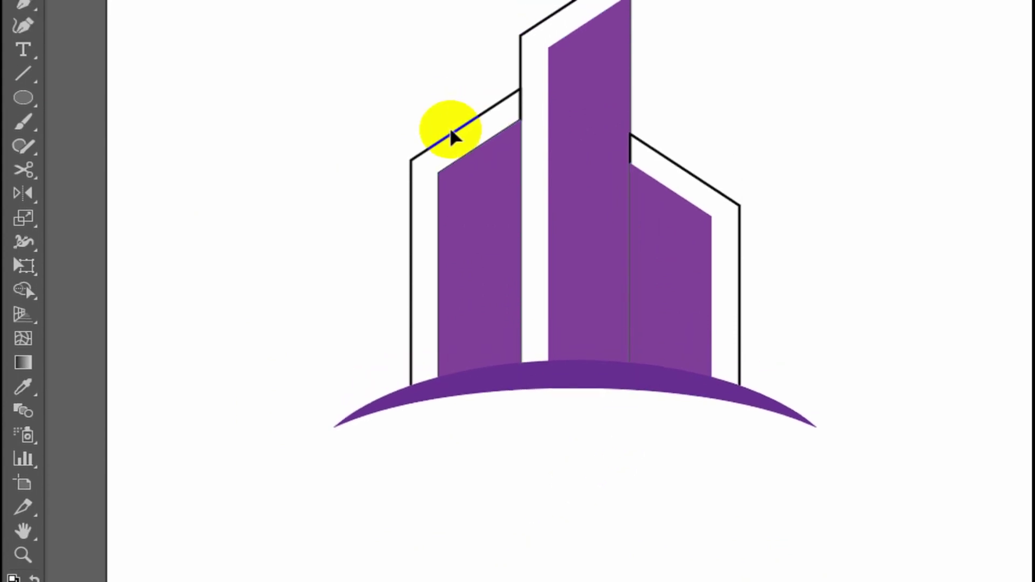
click(488, 213)
shift+click(597, 247)
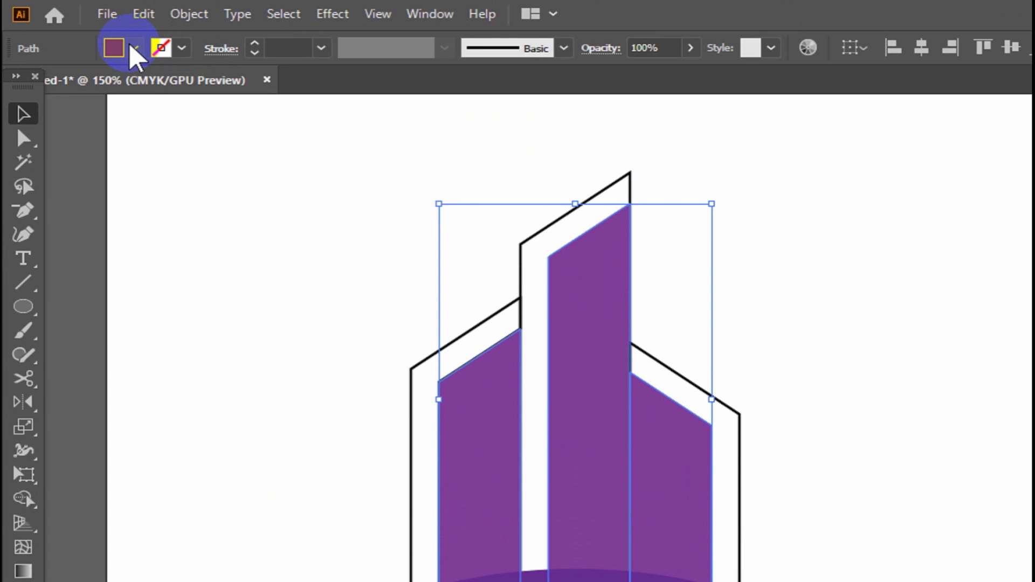
Step: Fill the selected building shapes with the deeper purple swatch
click(132, 47)
click(211, 96)
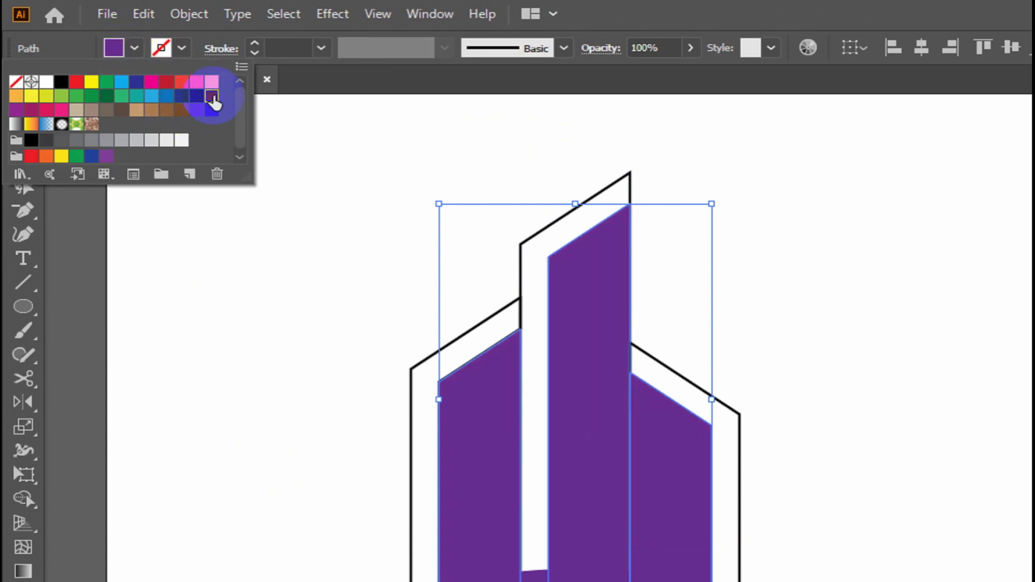
click(284, 452)
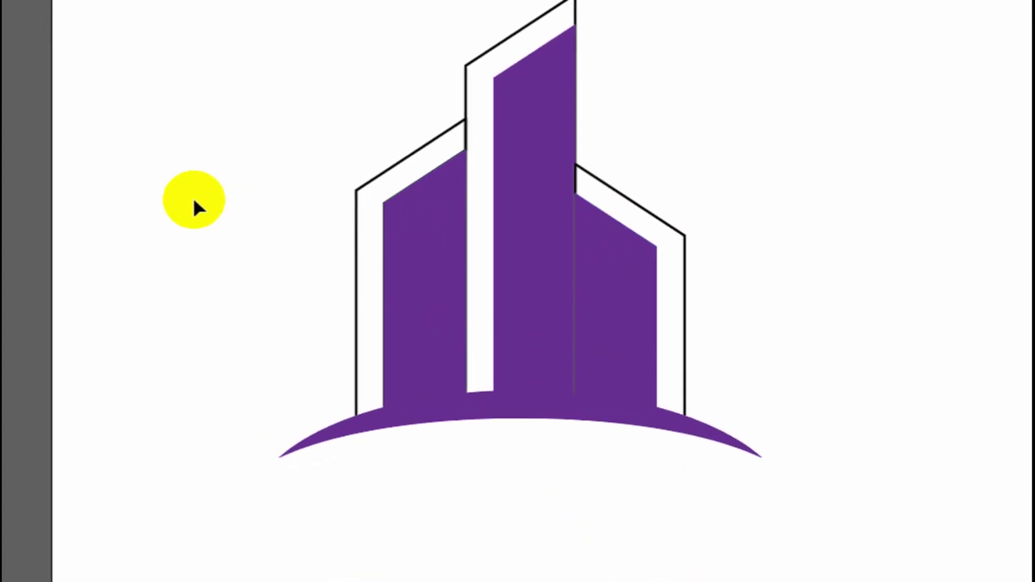
Step: Select the right building's outline for stroke recolouring
click(390, 184)
click(766, 337)
click(698, 270)
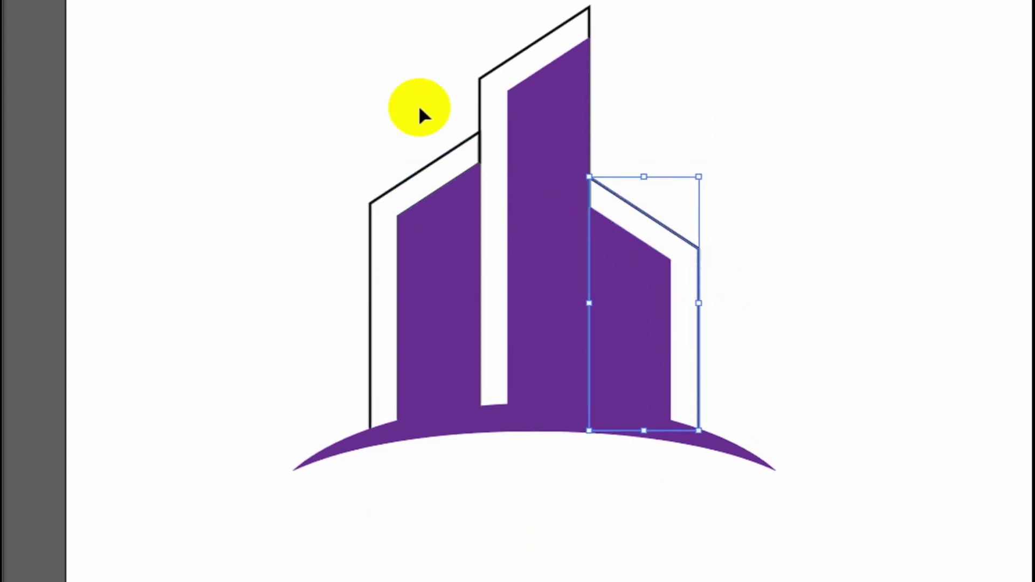
click(180, 48)
Step: Change the right, middle and left building outlines to orange one by one
click(197, 84)
click(448, 348)
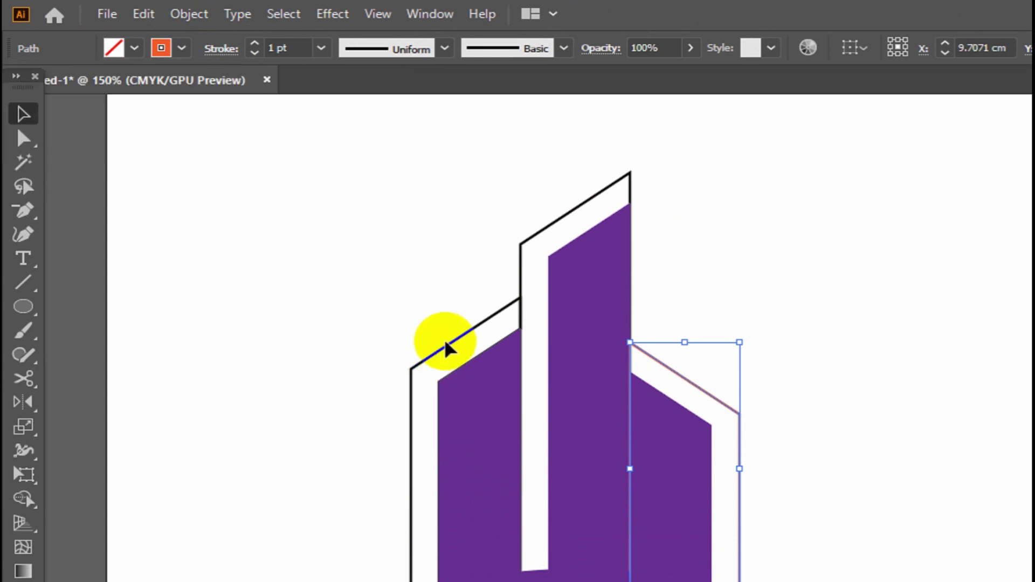
click(446, 351)
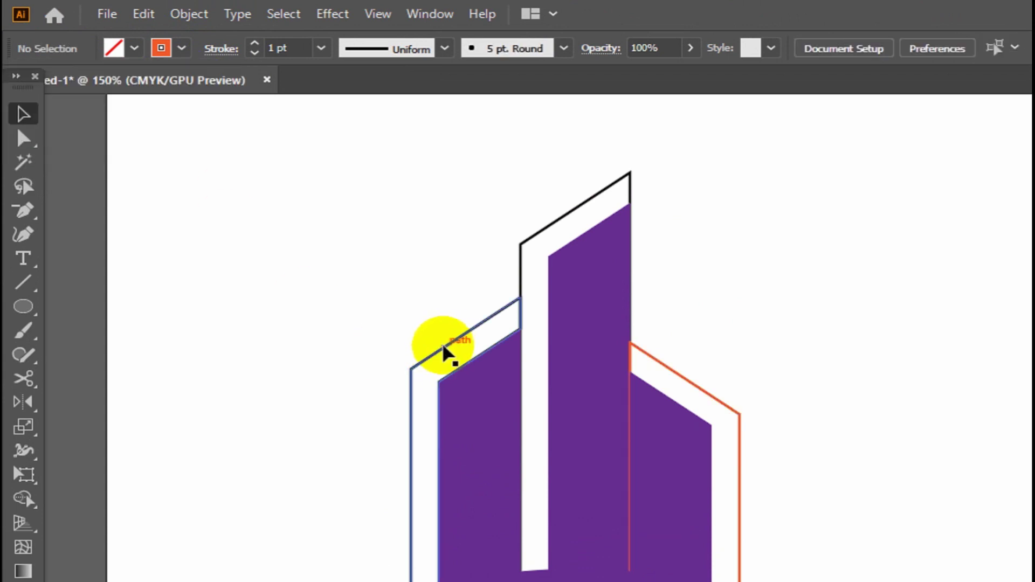
click(522, 254)
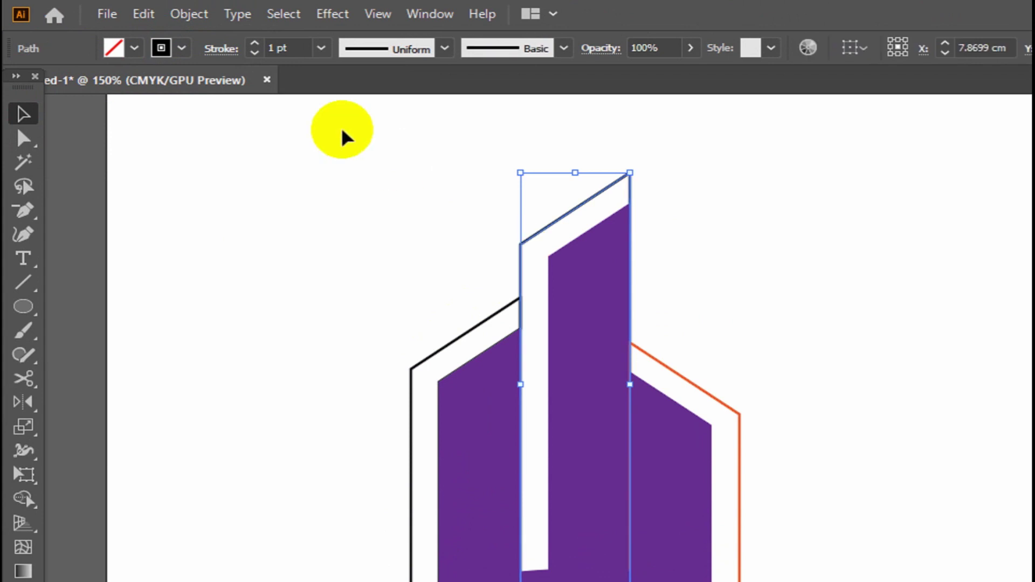
click(182, 48)
click(208, 85)
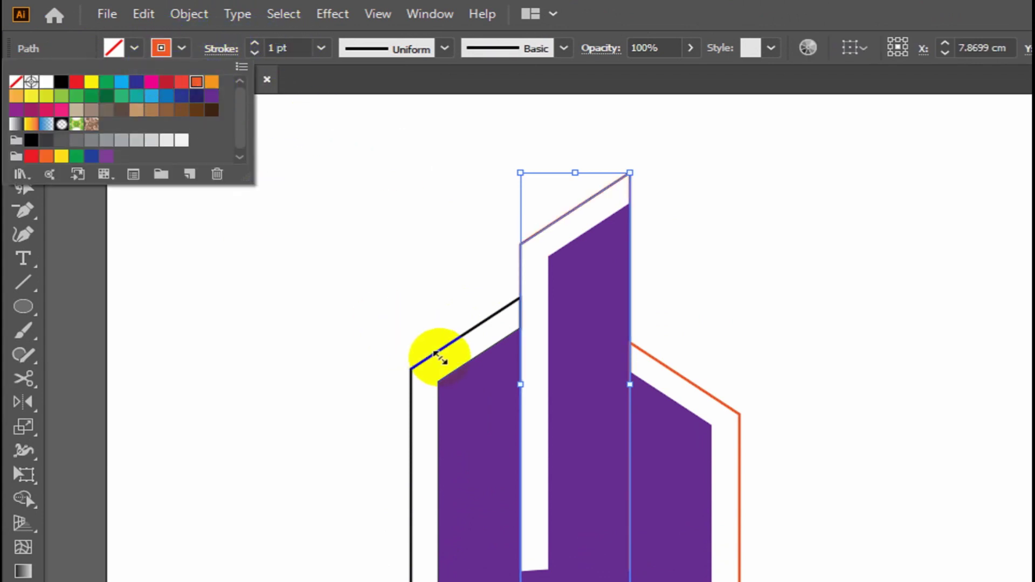
click(445, 347)
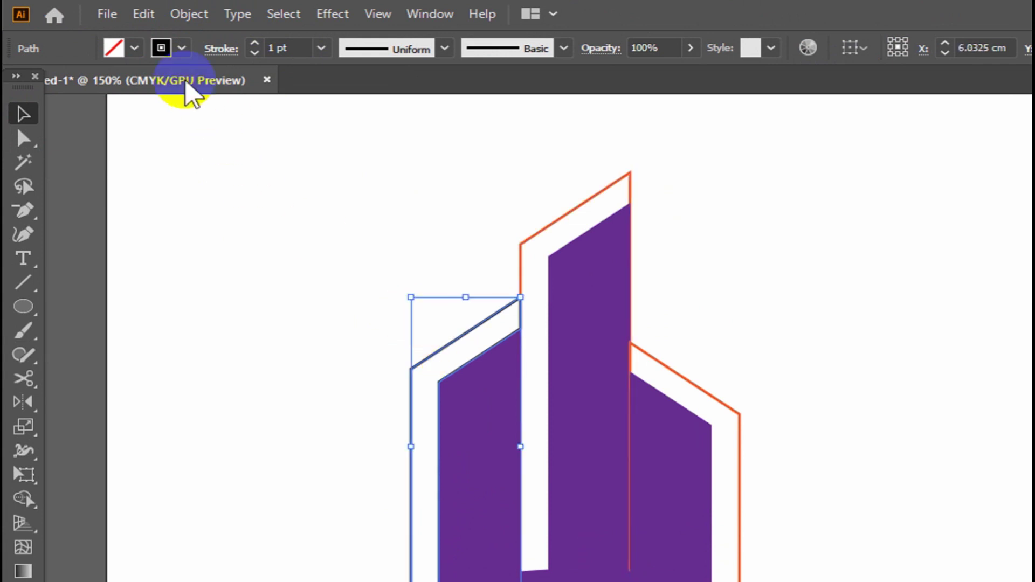
click(182, 48)
click(203, 104)
click(199, 82)
click(280, 389)
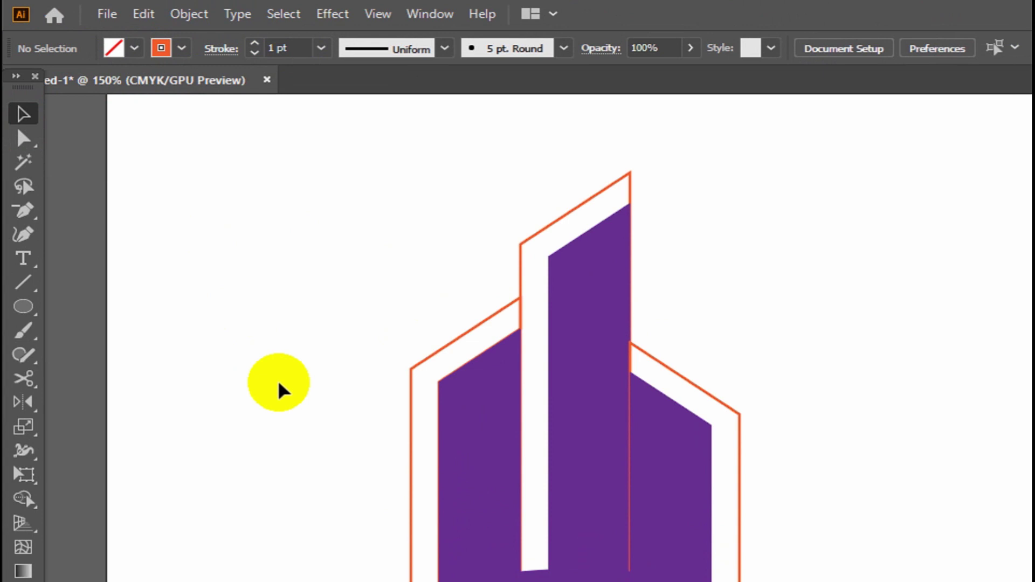
Step: Select all three building outlines together and turn their stroke purple
click(740, 430)
drag(469, 251, 526, 310)
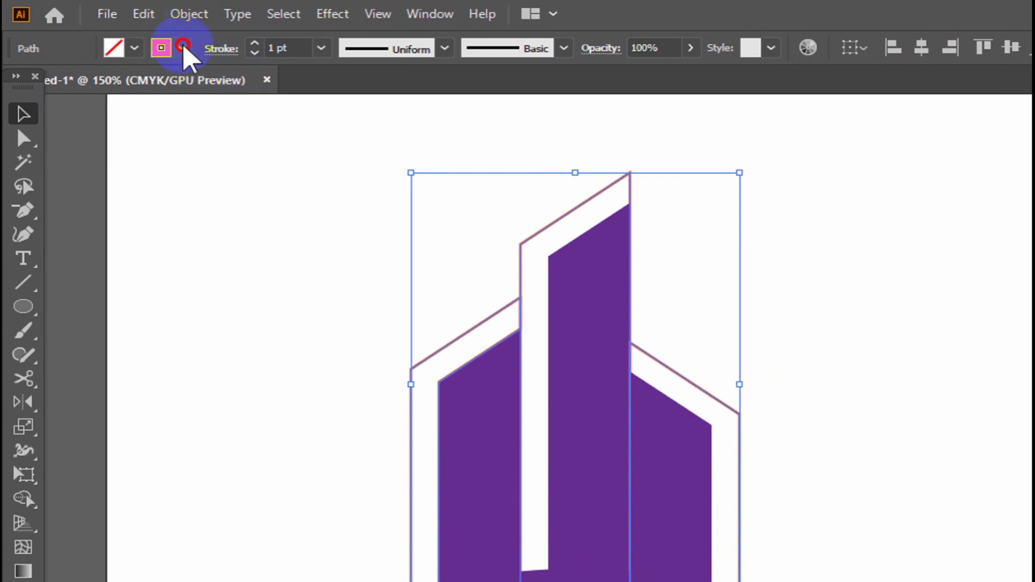
click(183, 47)
click(213, 101)
click(258, 395)
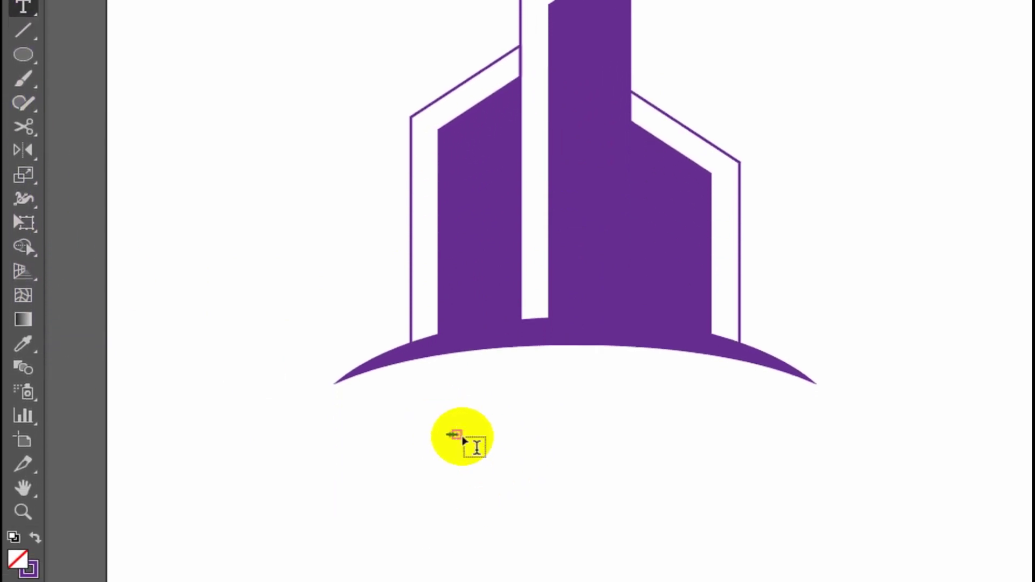
Step: Type a Khmer word as a text object below the purple arc and select it
click(456, 442)
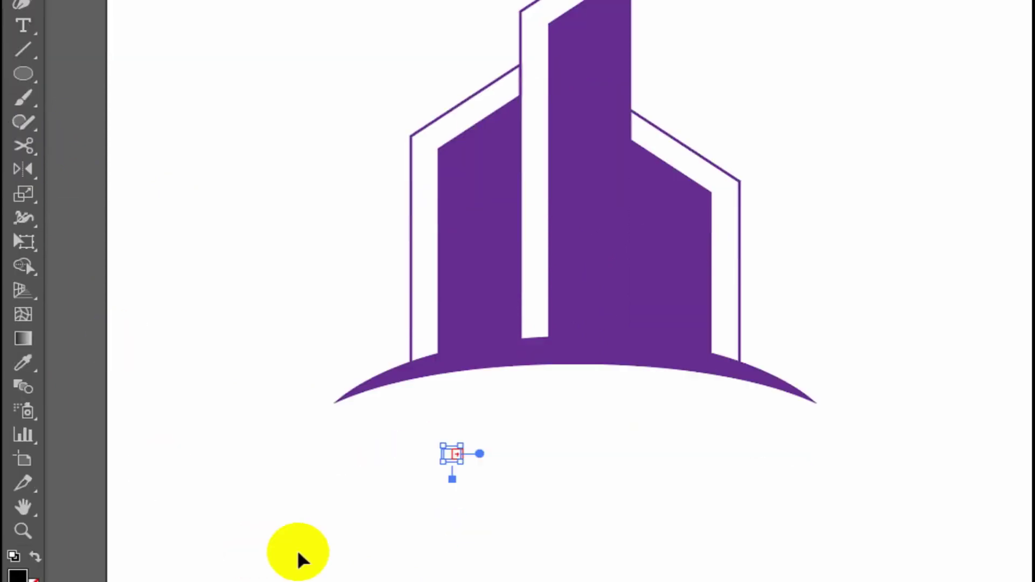
click(355, 441)
click(17, 92)
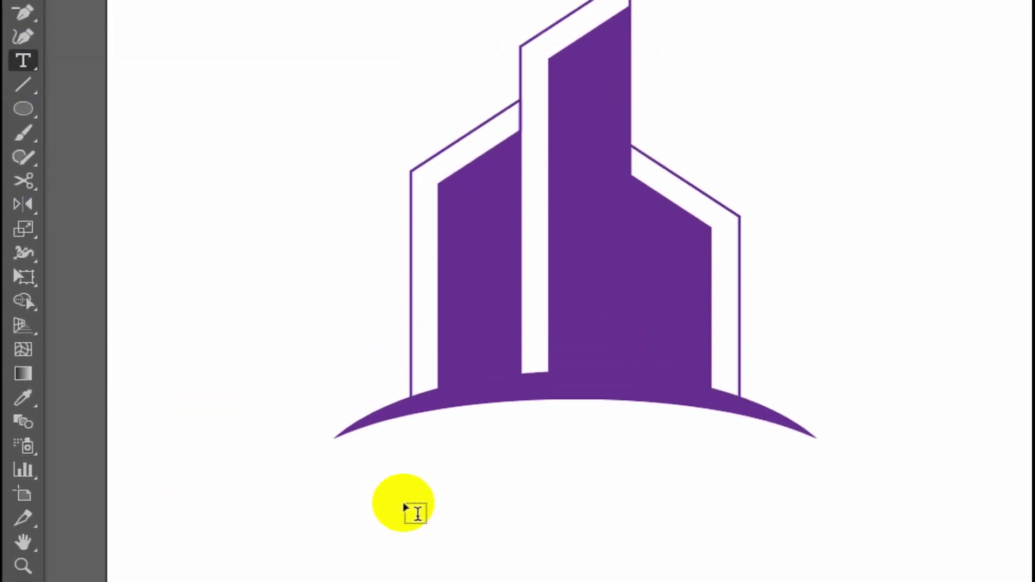
click(431, 503)
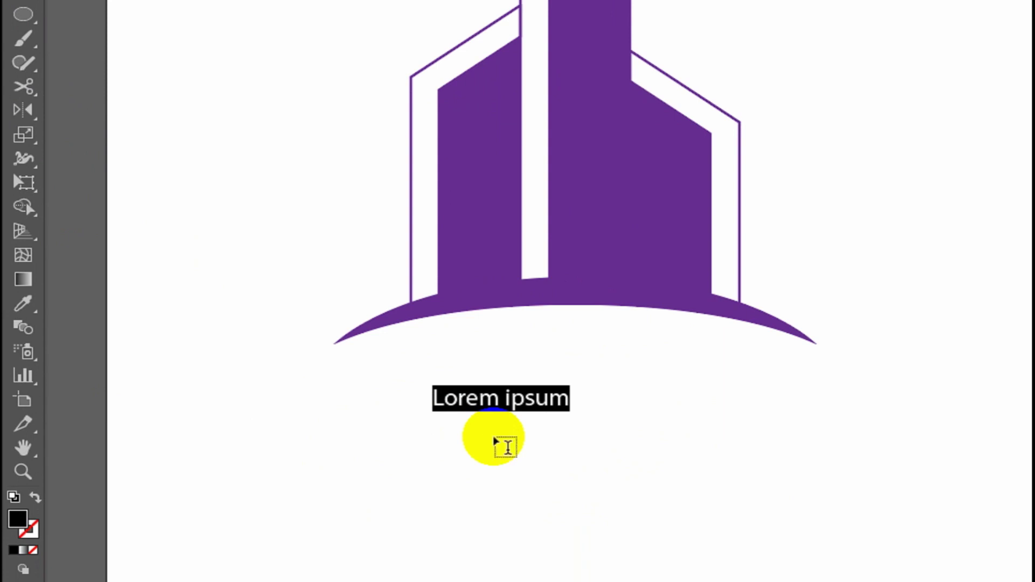
text(X)
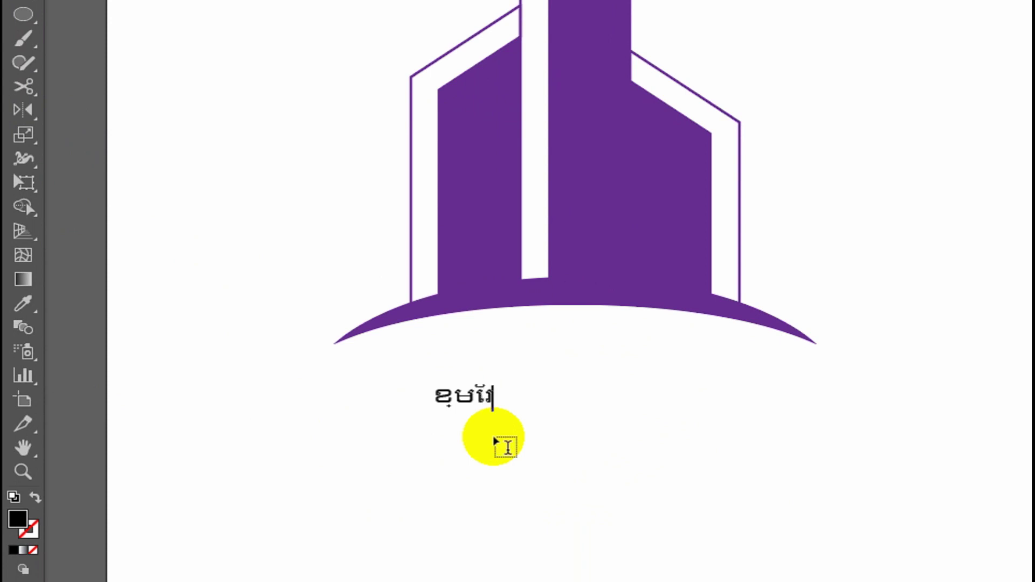
drag(568, 400, 411, 398)
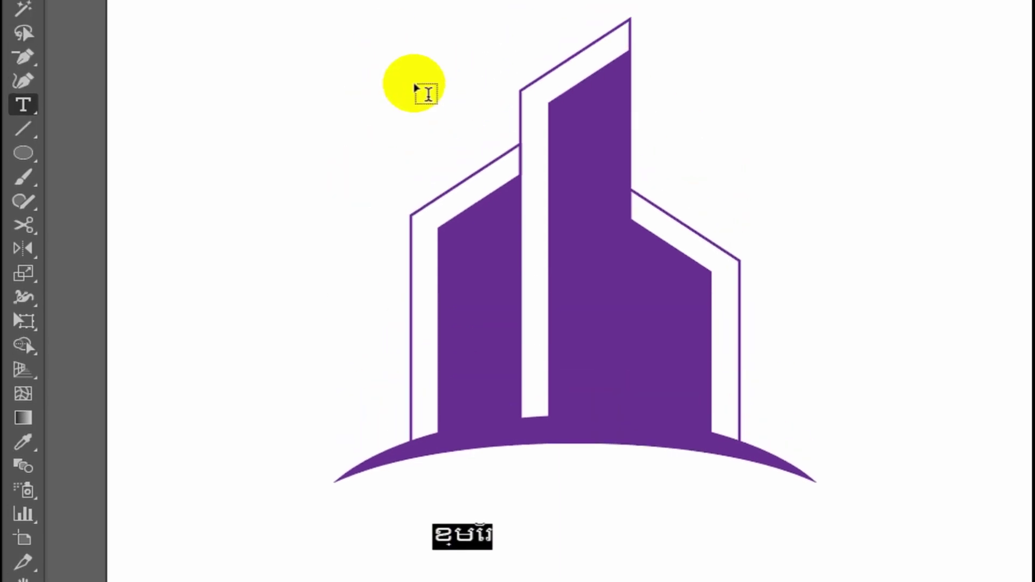
Step: Choose Khmer OS Bokor from the font list for the selected Khmer text
click(857, 48)
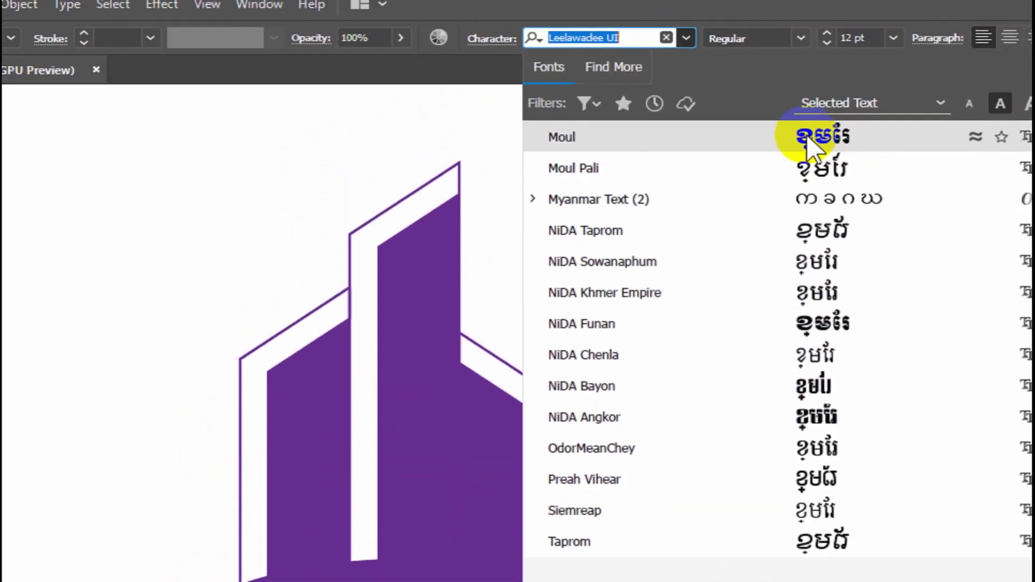
scroll(820, 94, up, 3)
scroll(819, 97, up, 1)
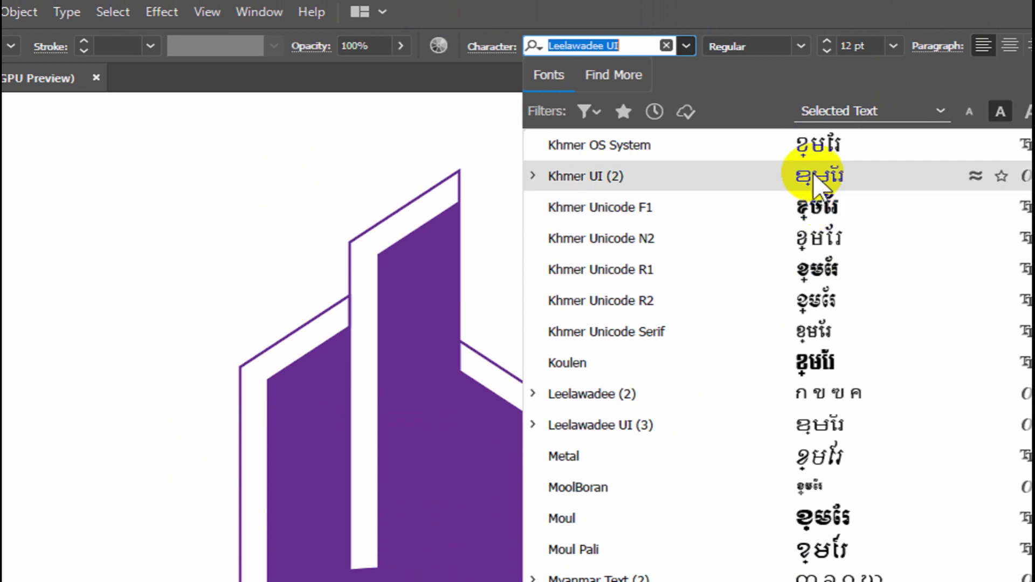
scroll(817, 178, up, 1)
scroll(815, 210, up, 1)
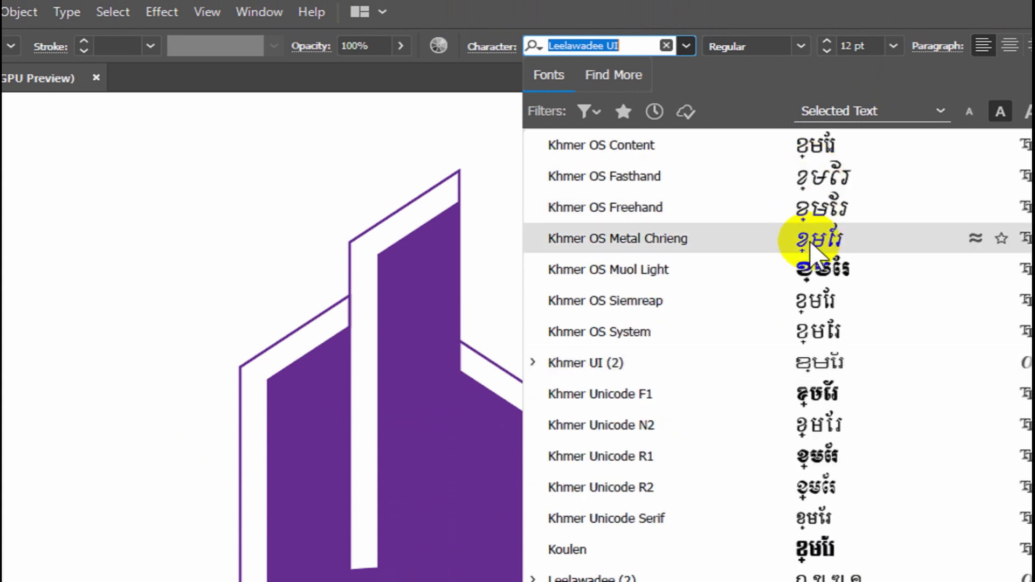
scroll(820, 253, up, 1)
scroll(819, 237, up, 1)
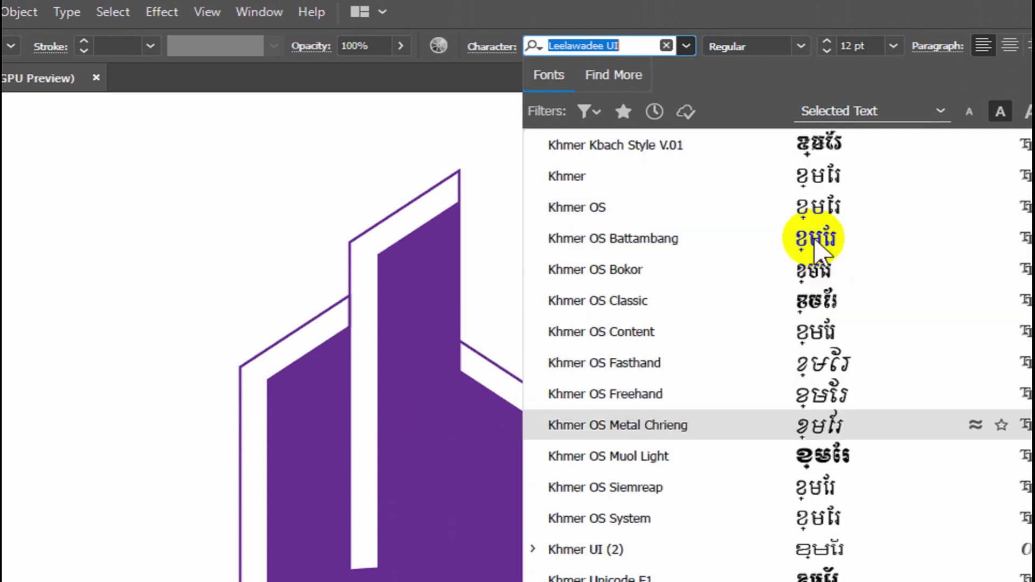
click(820, 270)
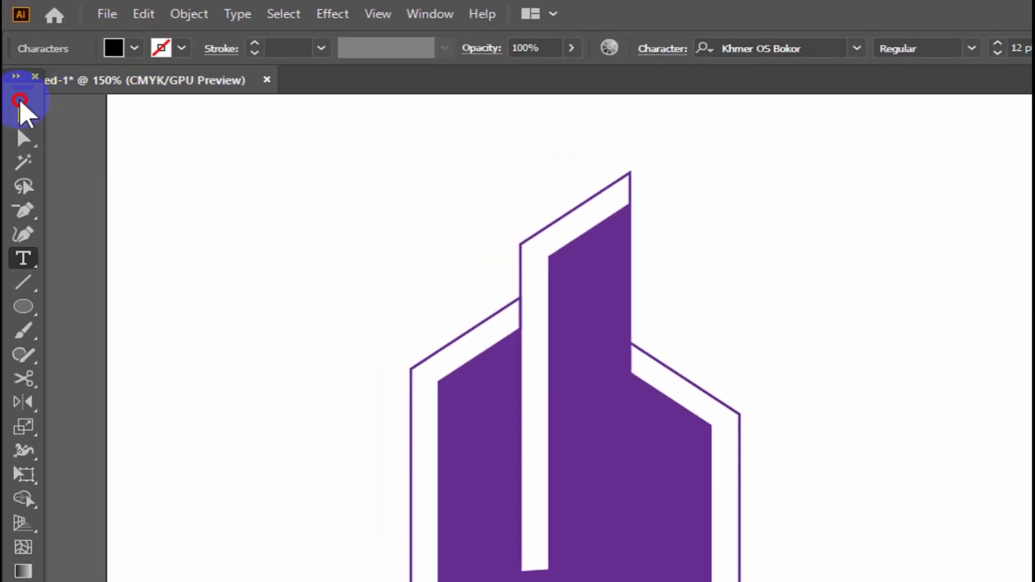
Step: Turn on Show Indic Options in the Type preferences and confirm the change
click(35, 128)
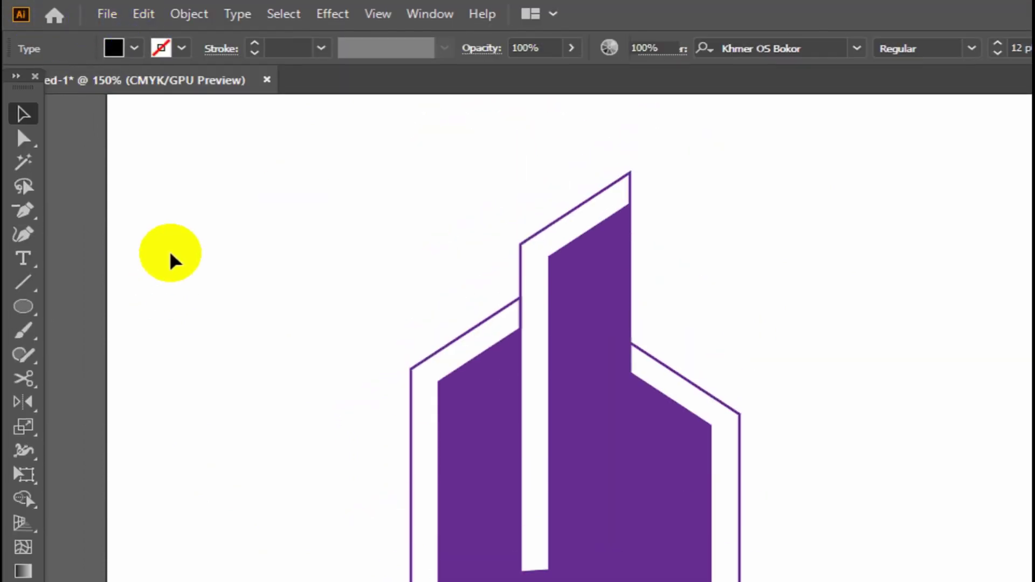
click(141, 17)
mouse_move(307, 175)
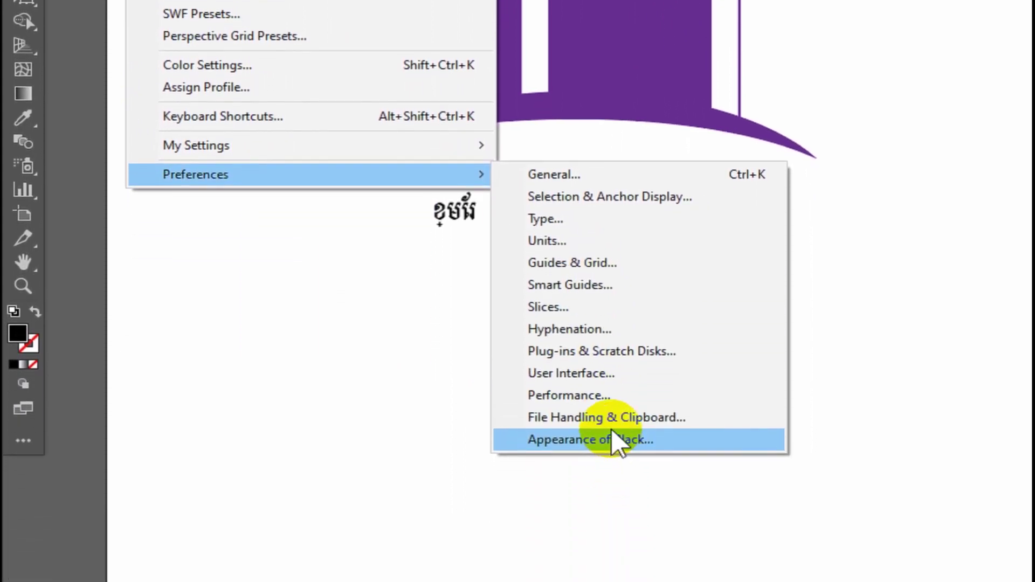
click(559, 221)
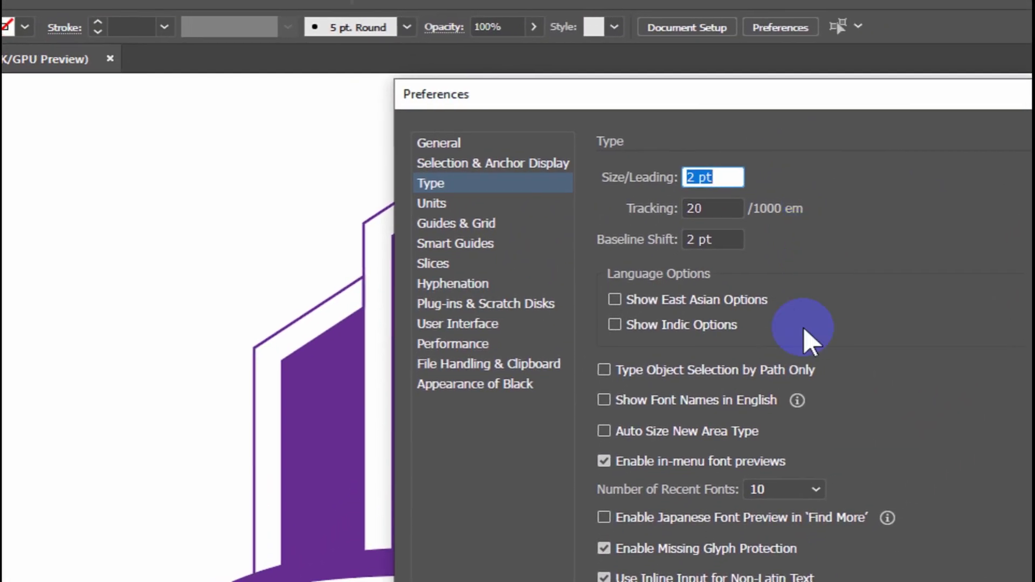
click(613, 325)
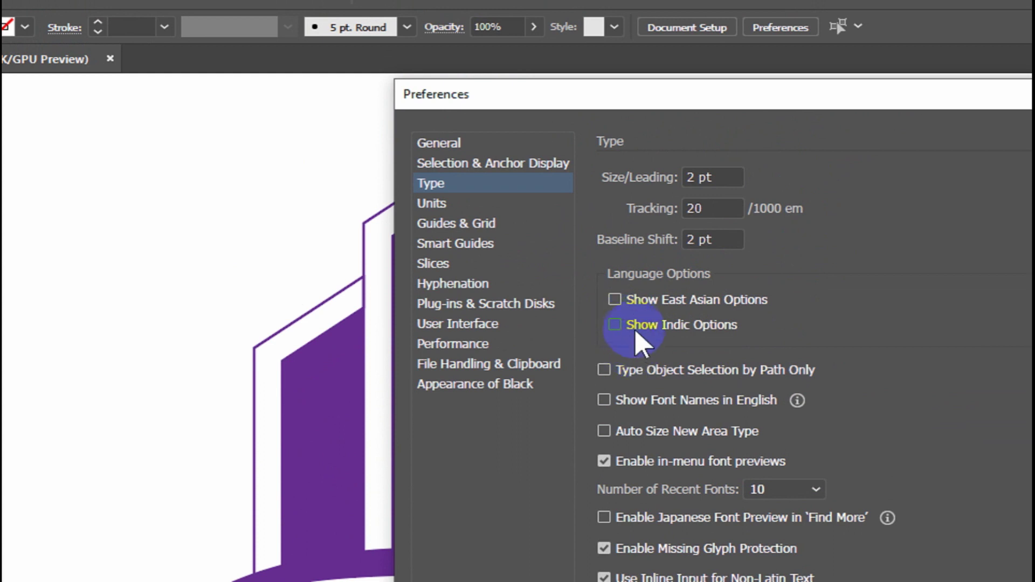
click(616, 324)
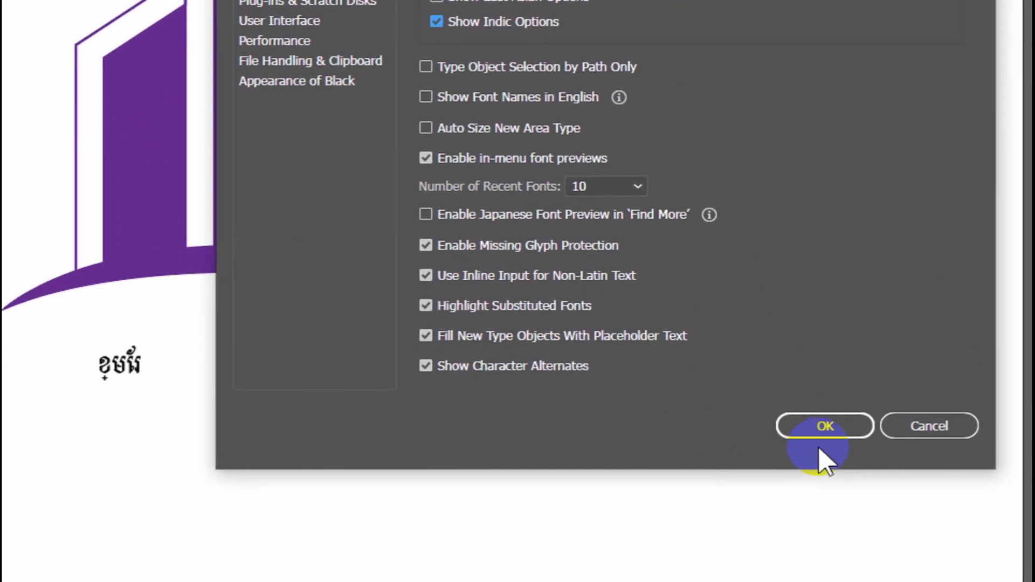
click(820, 431)
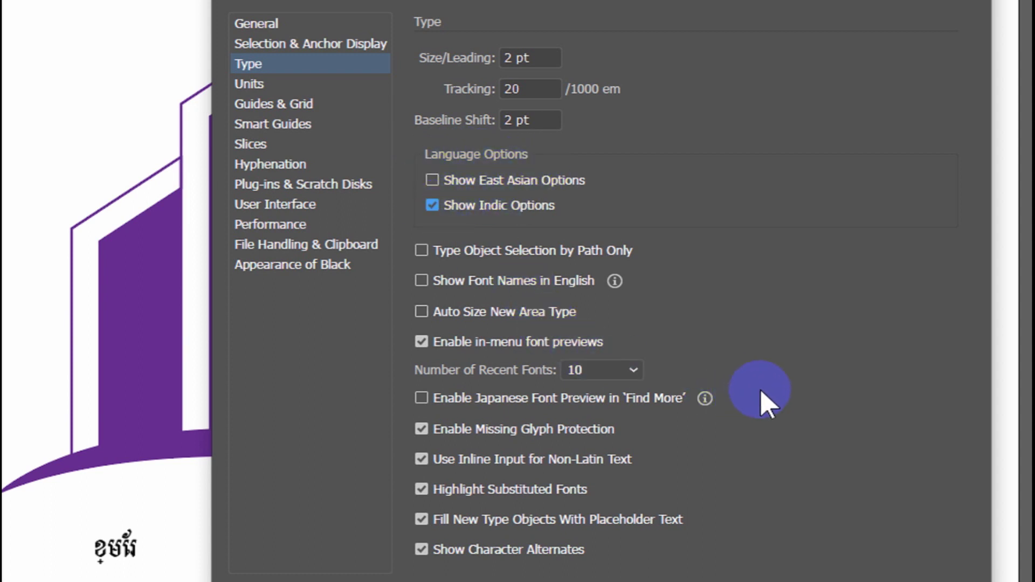
click(793, 451)
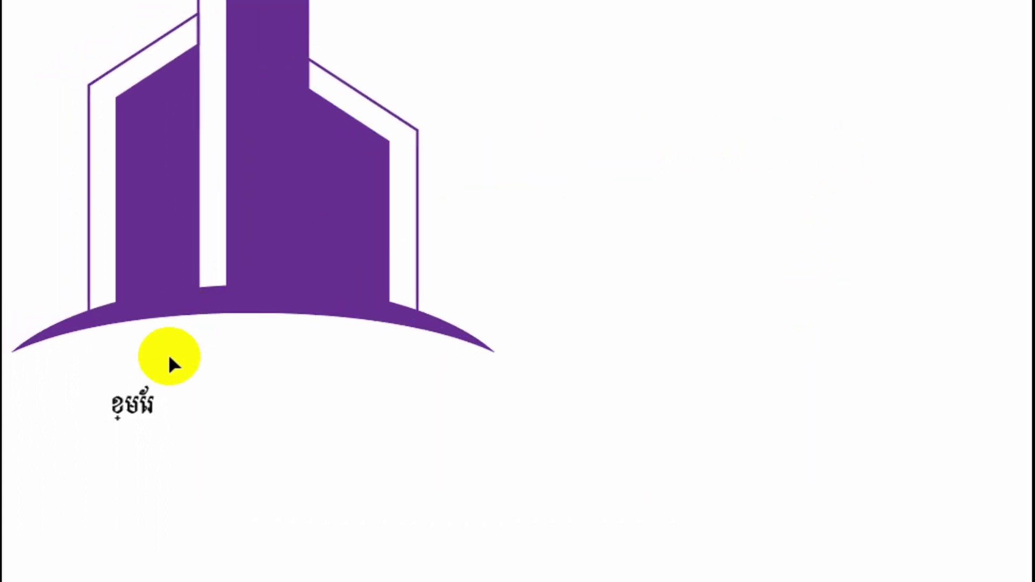
Step: Set the Khmer text's font to Kh Baphnom_Limon F5 Italic
click(209, 408)
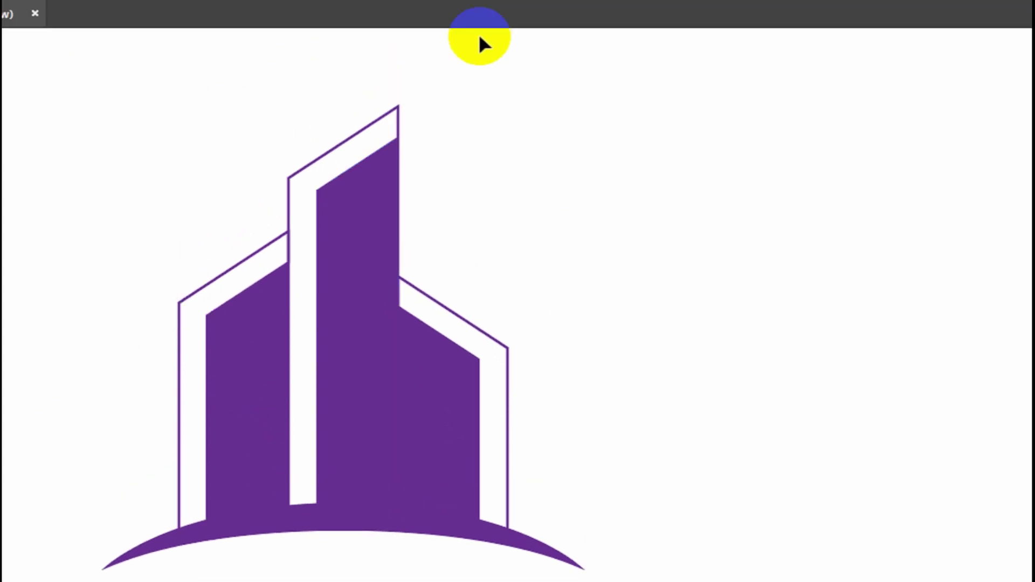
click(619, 59)
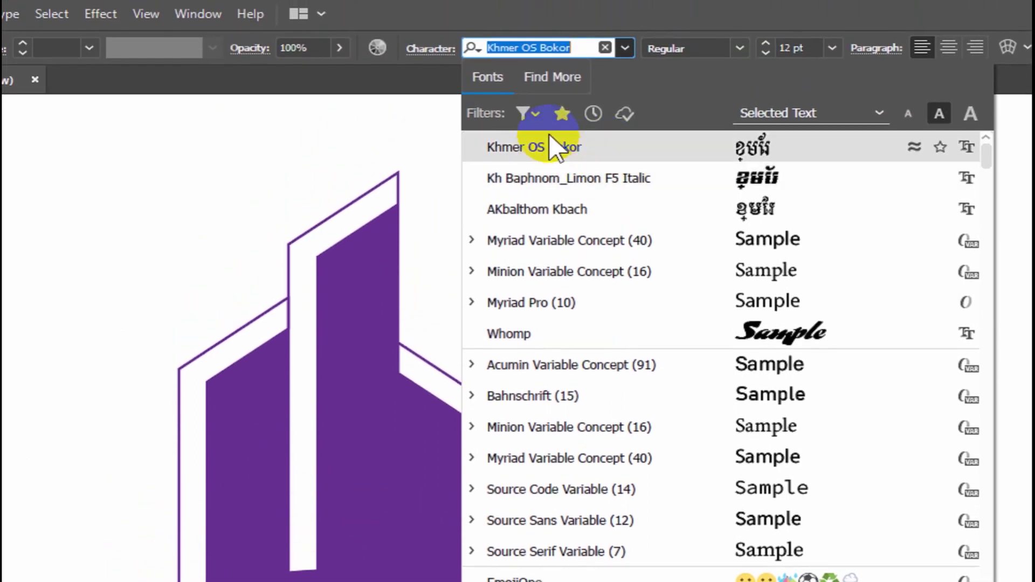
click(562, 179)
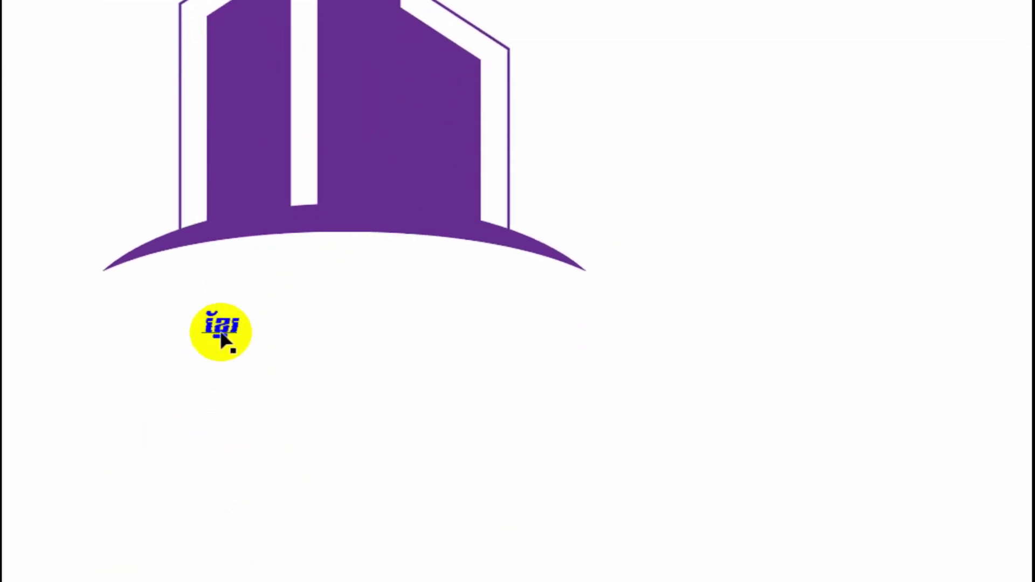
Step: Scale up the Khmer text and move it onto the centre of the three purple towers
drag(240, 310, 372, 157)
click(416, 361)
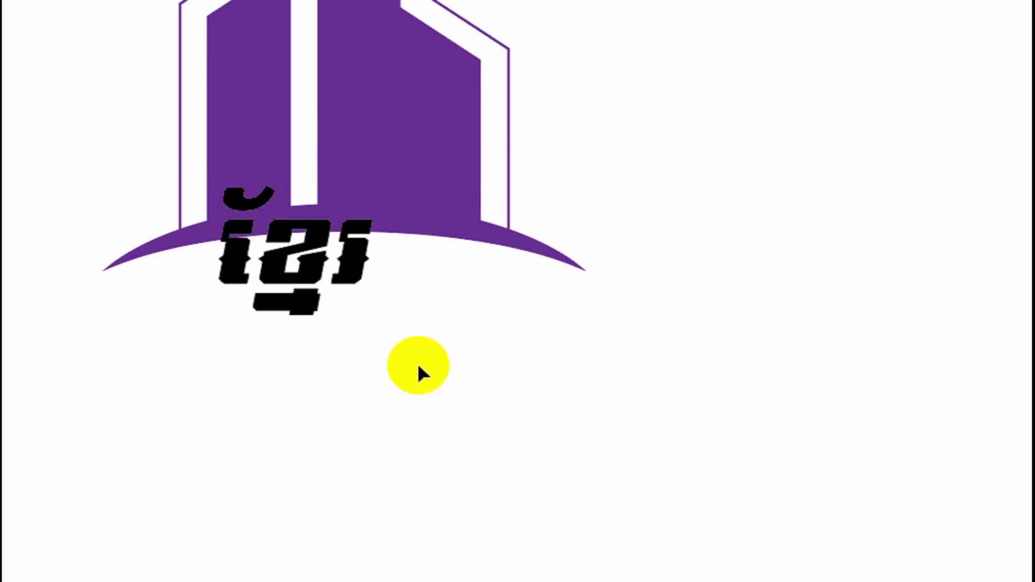
drag(297, 278, 342, 150)
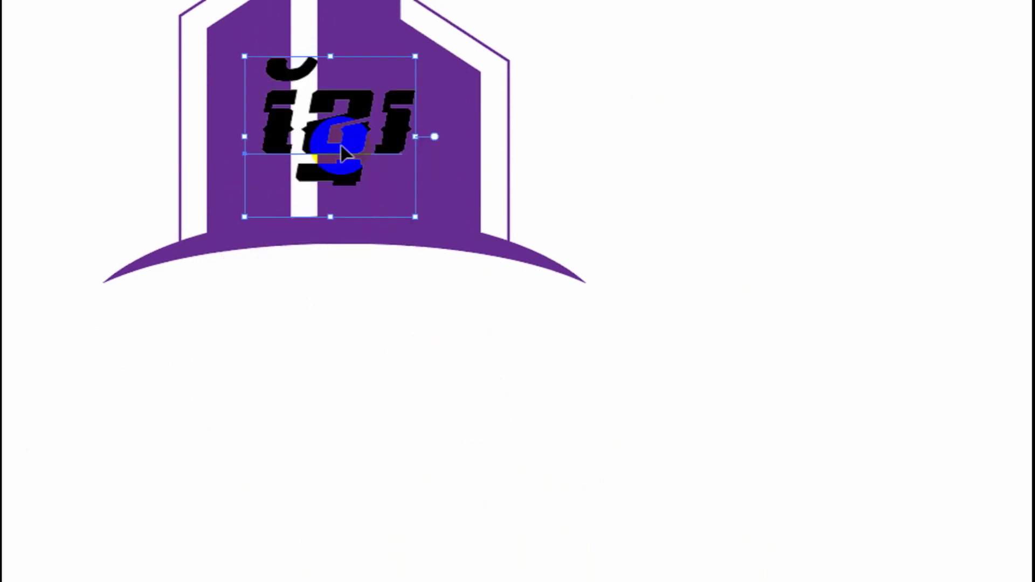
scroll(414, 302, up, 2)
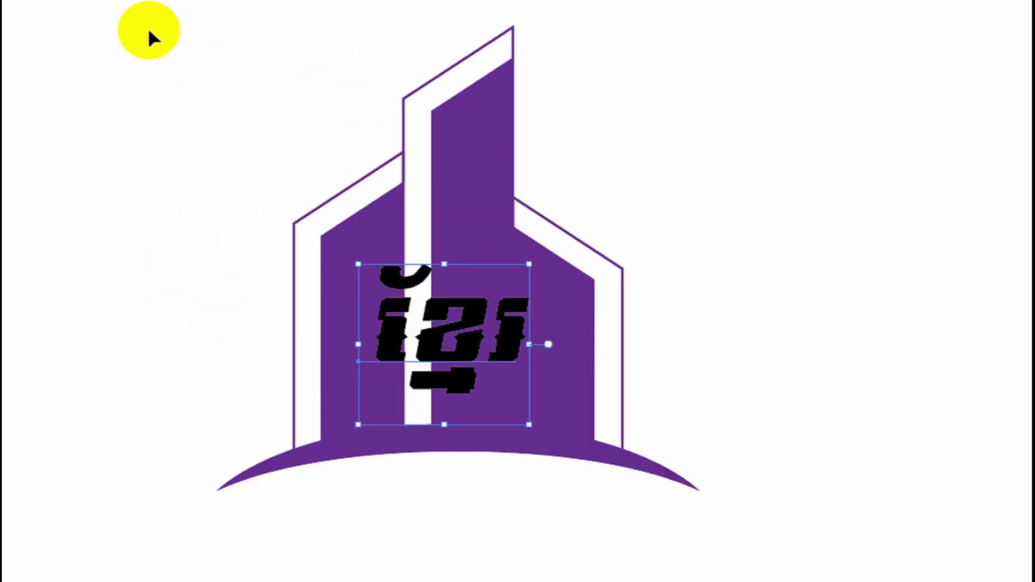
Step: Try white, red and purple swatches on the Khmer text, settle on light orange, then deselect
click(135, 48)
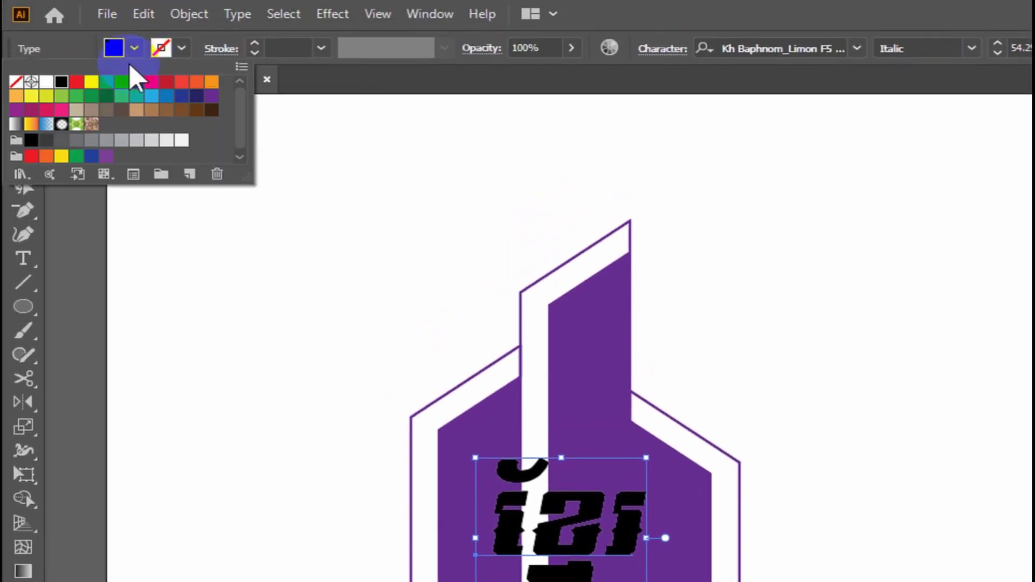
click(182, 140)
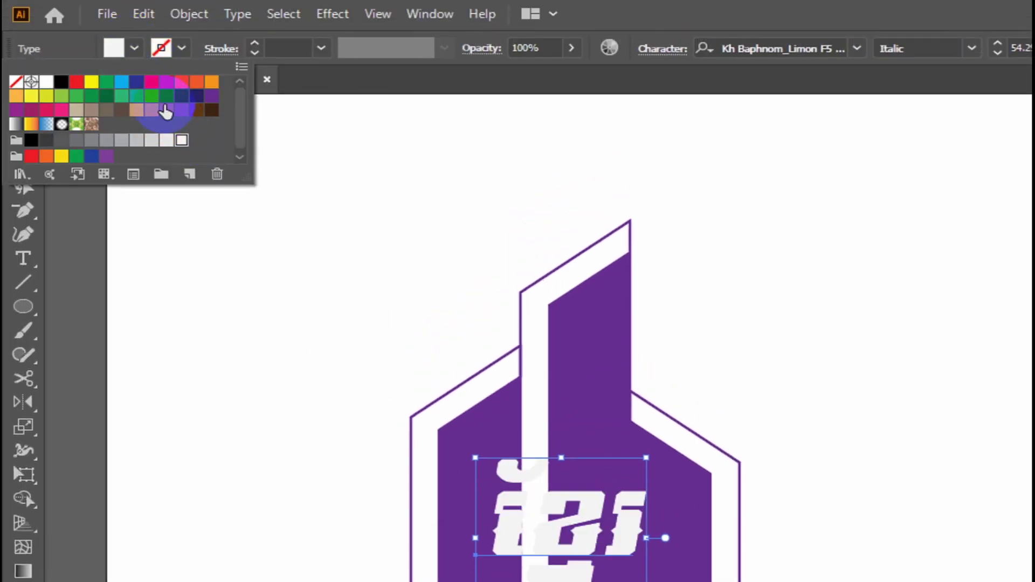
click(196, 82)
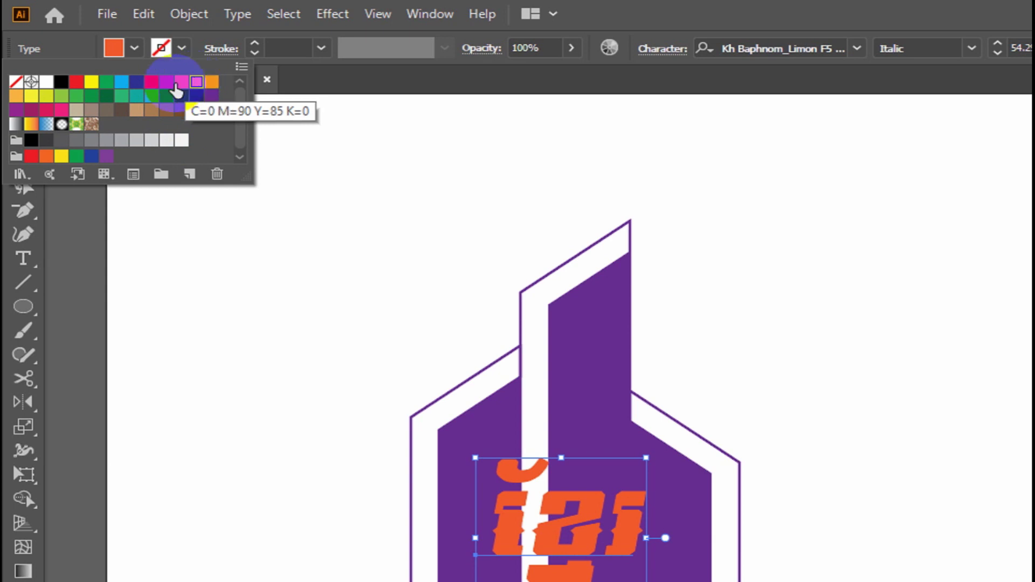
click(76, 82)
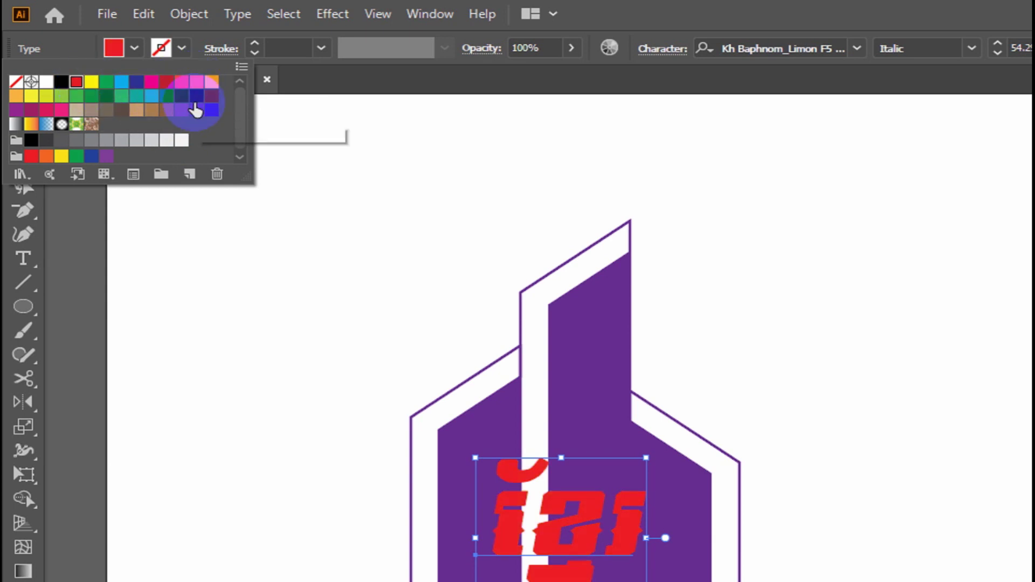
click(211, 95)
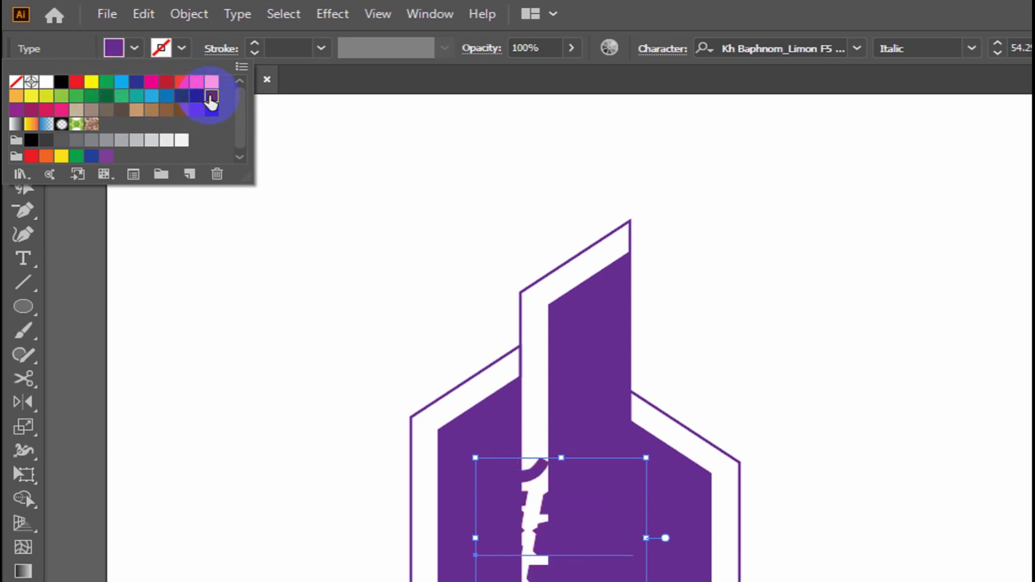
click(16, 112)
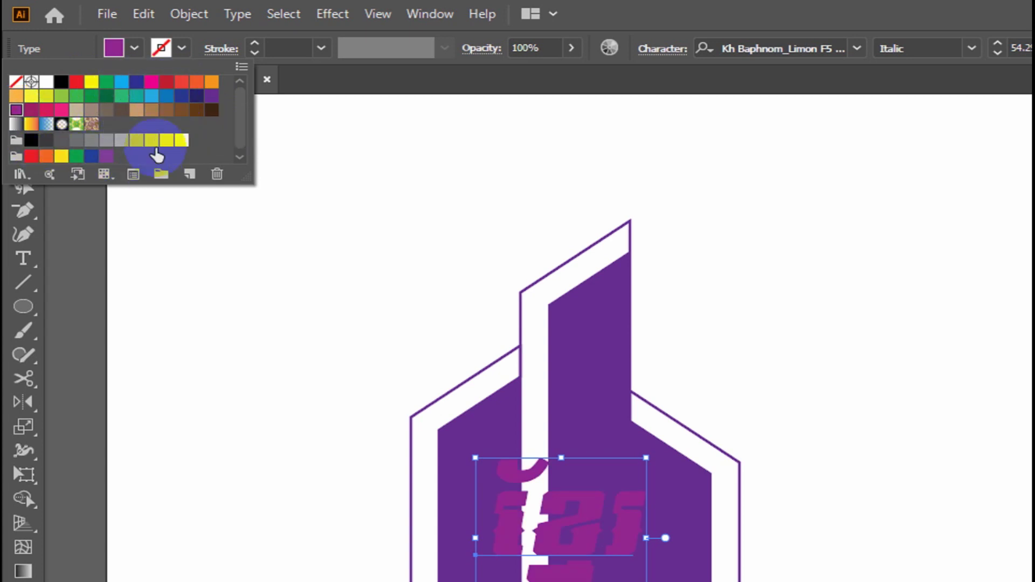
click(197, 83)
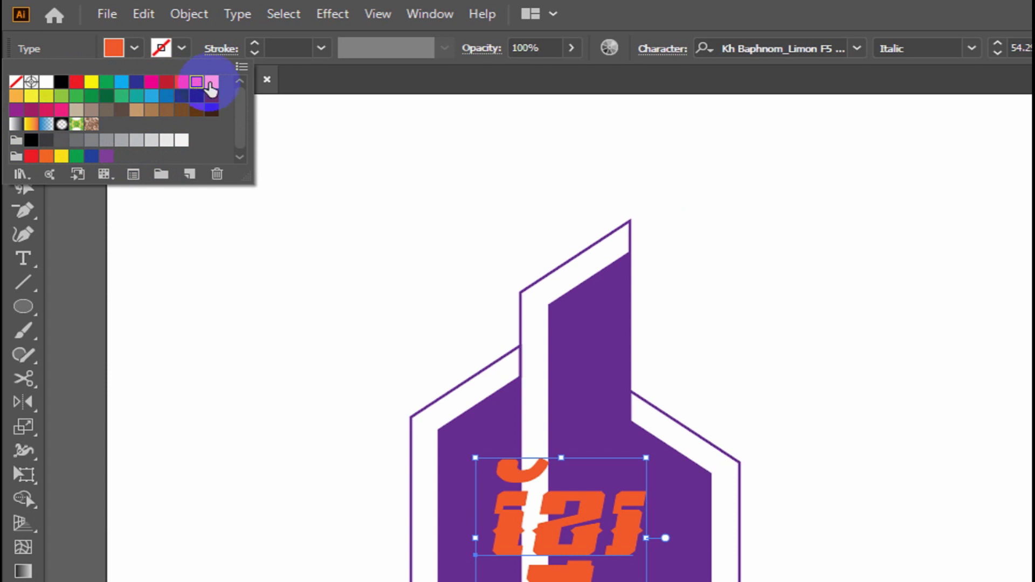
click(212, 84)
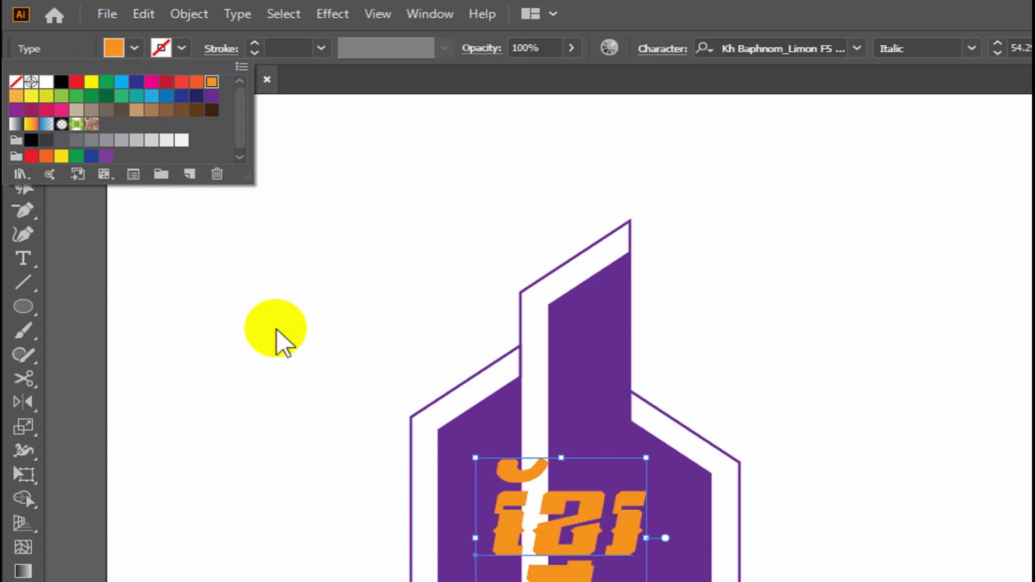
click(526, 465)
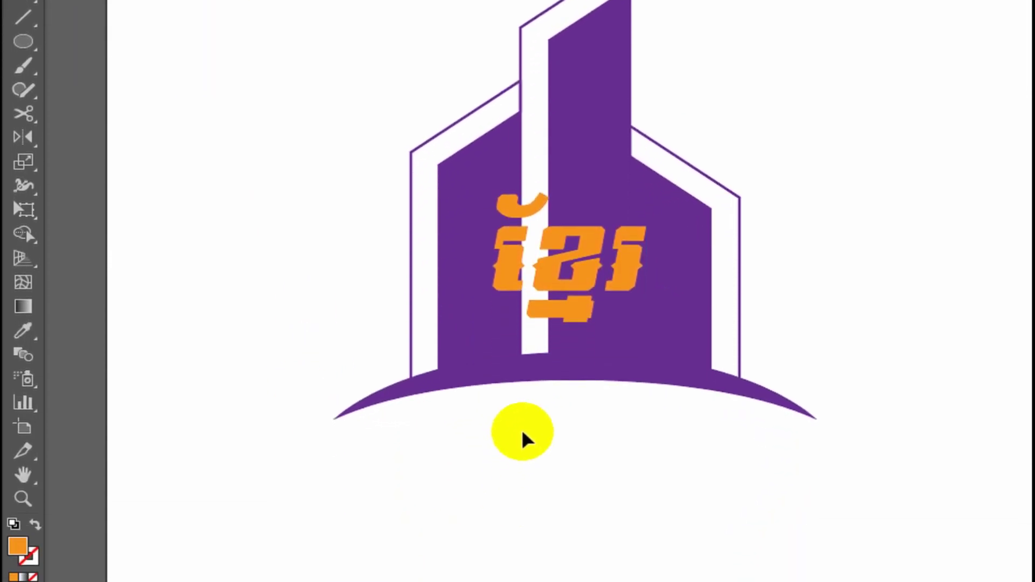
click(616, 261)
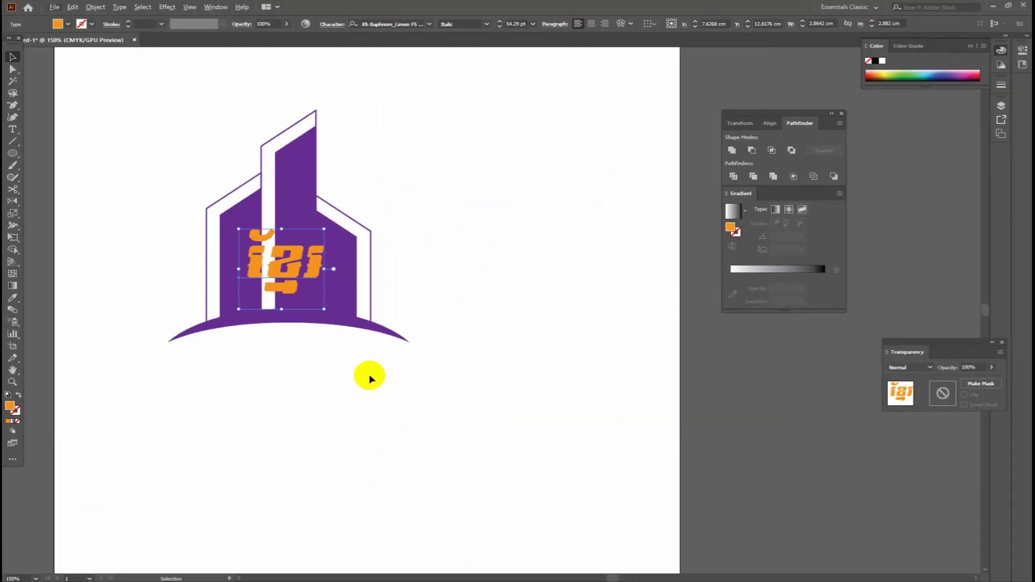
click(369, 374)
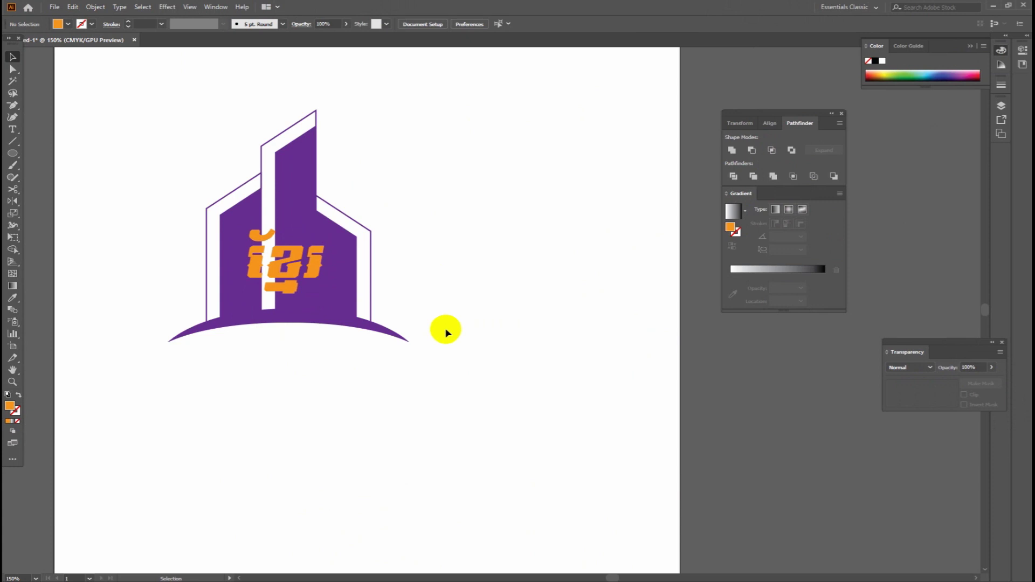